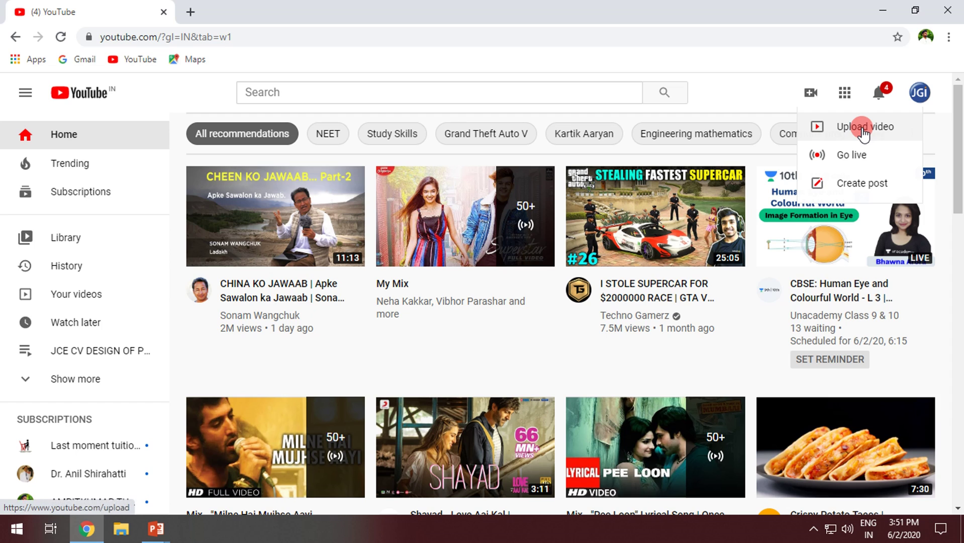
- Open the live streaming setup and decline reusing the settings of the previously completed stream
{"action": "left_click", "coordinate": [849, 160]}
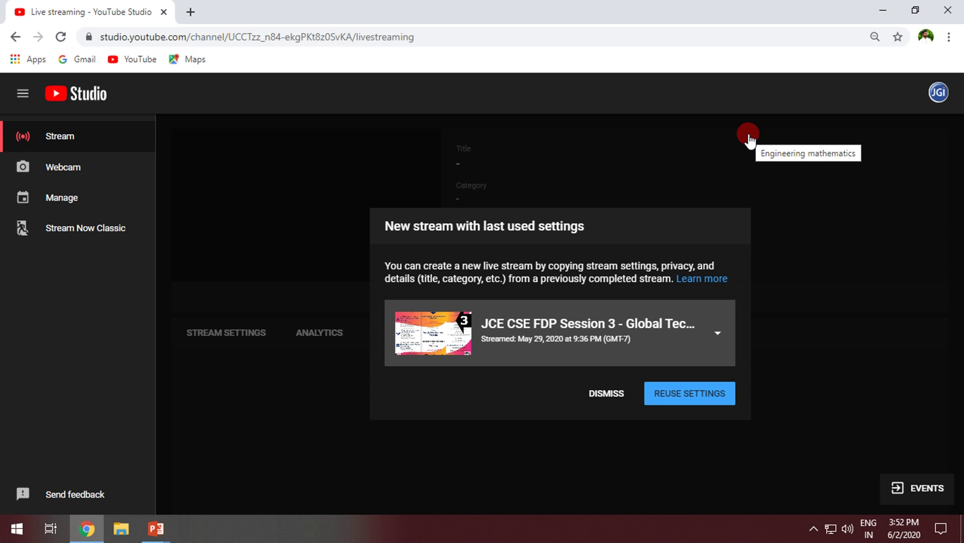
{"action": "left_click", "coordinate": [15, 36]}
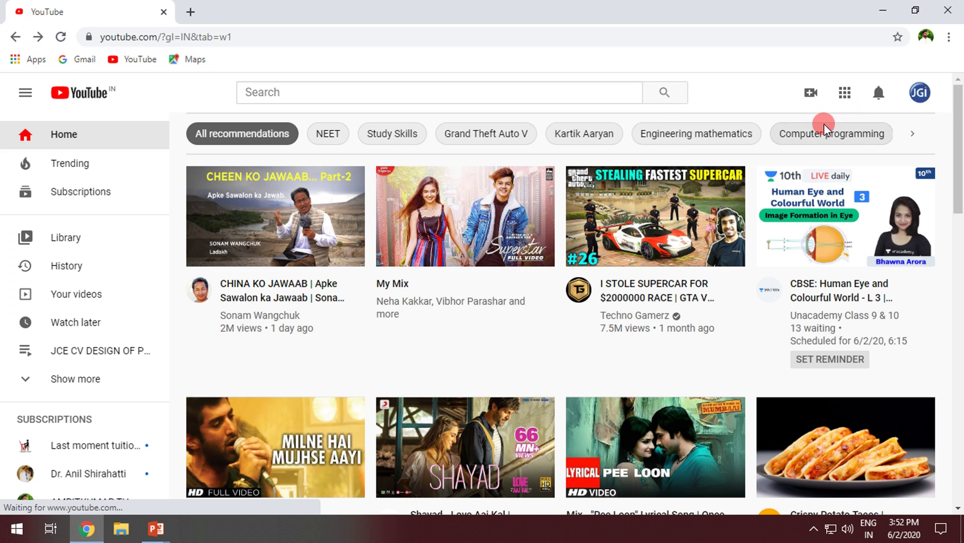
{"action": "left_click", "coordinate": [810, 93]}
{"action": "left_click", "coordinate": [851, 156]}
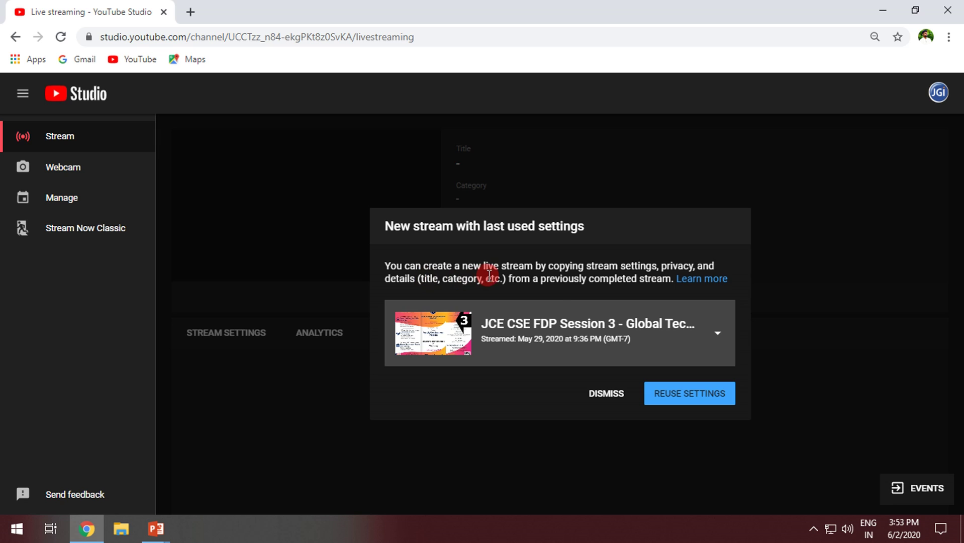
{"action": "left_click", "coordinate": [595, 394]}
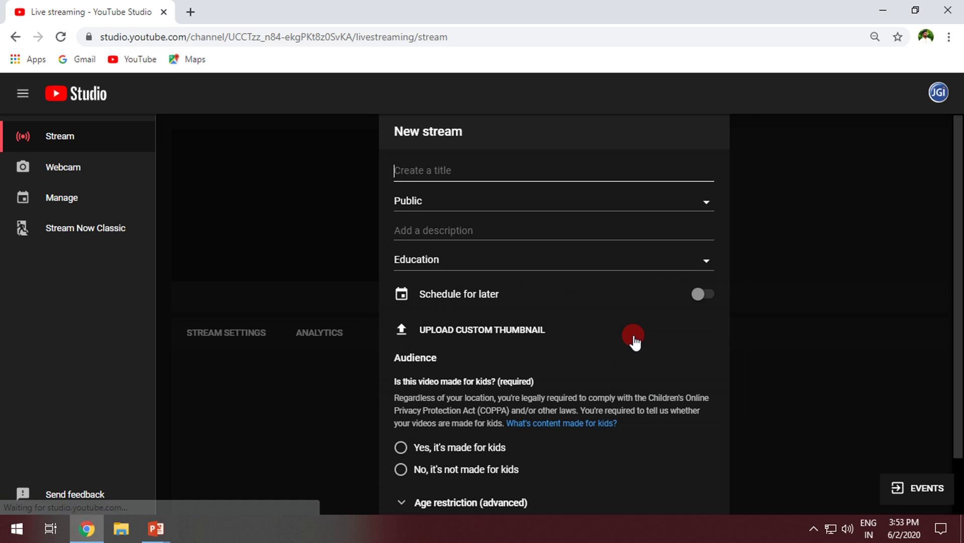
- Switch the new live stream to webcam streaming
{"action": "left_click", "coordinate": [87, 167]}
{"action": "left_click", "coordinate": [325, 126]}
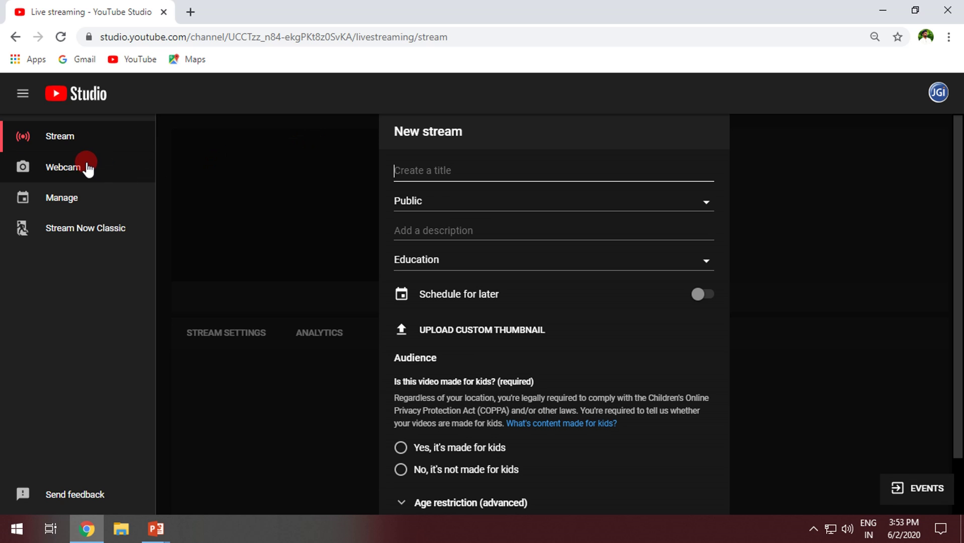
{"action": "left_click", "coordinate": [59, 168]}
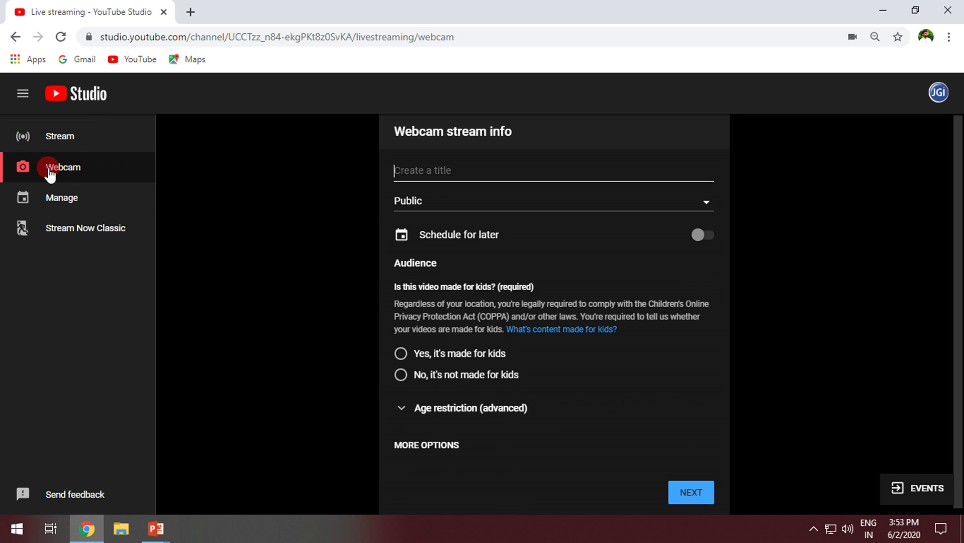
- Title the webcam stream "Test1" and set its privacy to Unlisted
{"action": "left_click", "coordinate": [427, 183]}
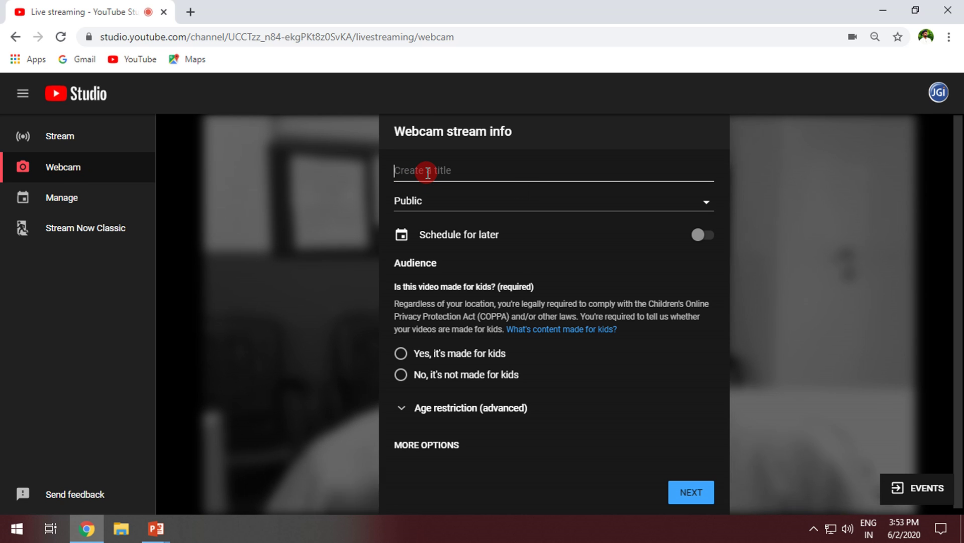
{"action": "type", "text": "Test"}
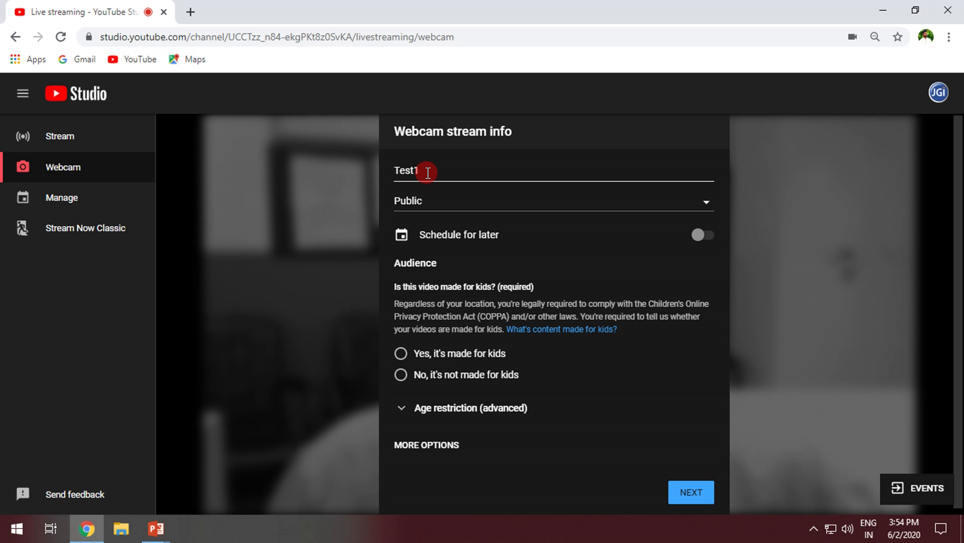
{"action": "type", "text": "1"}
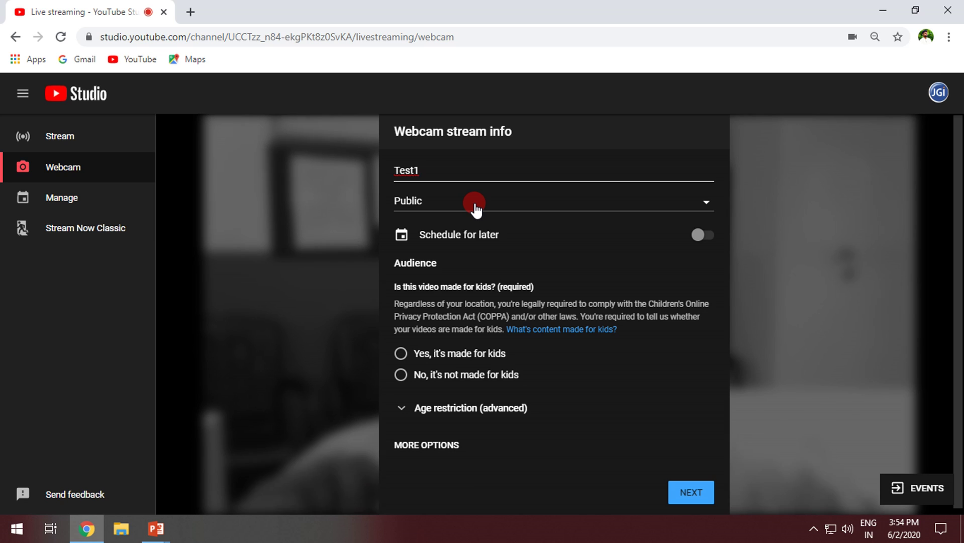
{"action": "left_click", "coordinate": [474, 210]}
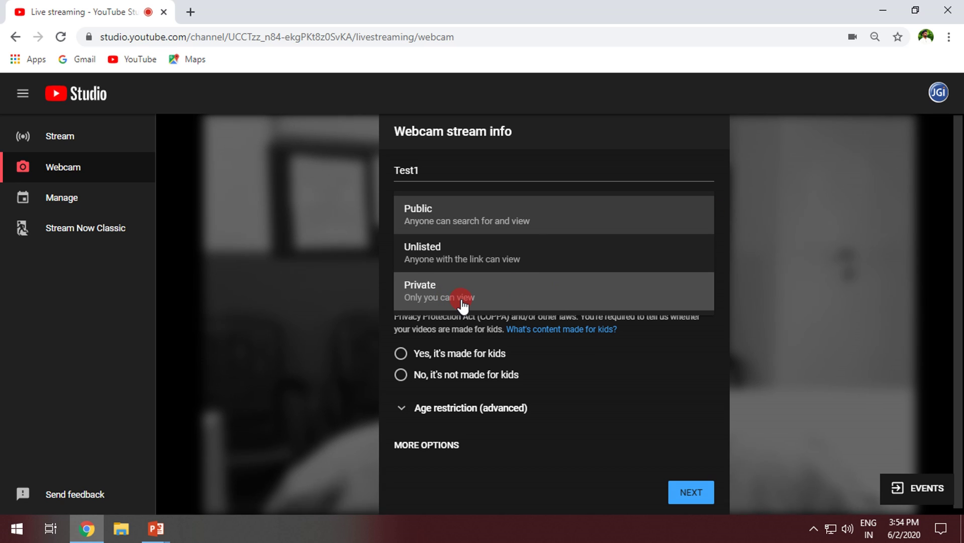
{"action": "left_click", "coordinate": [491, 257]}
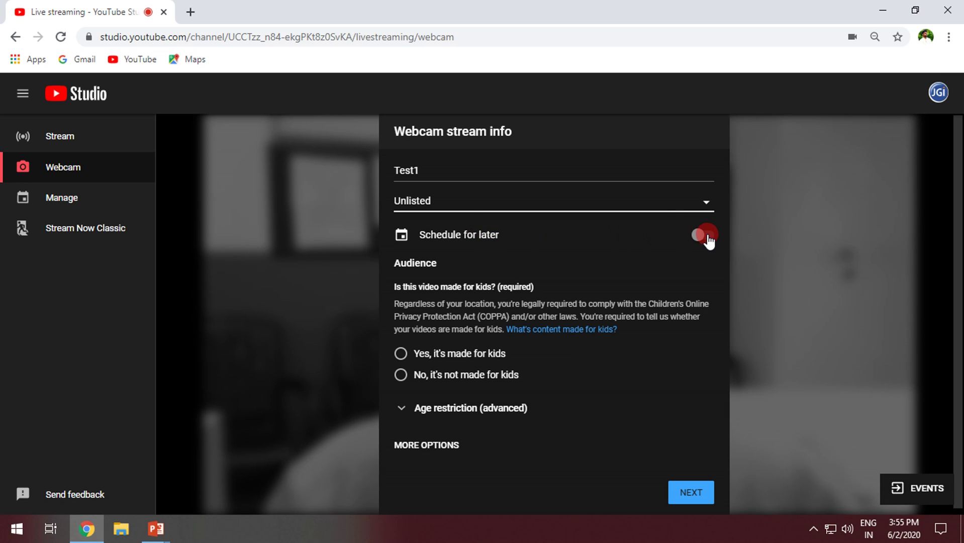
- Mark the stream as not made for kids and expand its advanced age restriction settings
{"action": "left_click", "coordinate": [457, 376]}
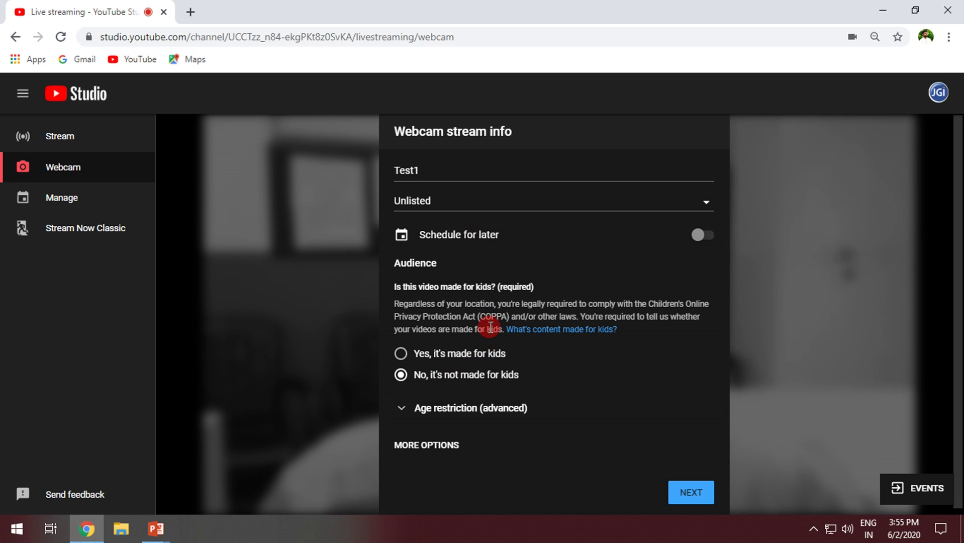
{"action": "left_click", "coordinate": [486, 404]}
{"action": "scroll", "coordinate": [543, 369], "scroll_direction": "down", "scroll_amount": 2}
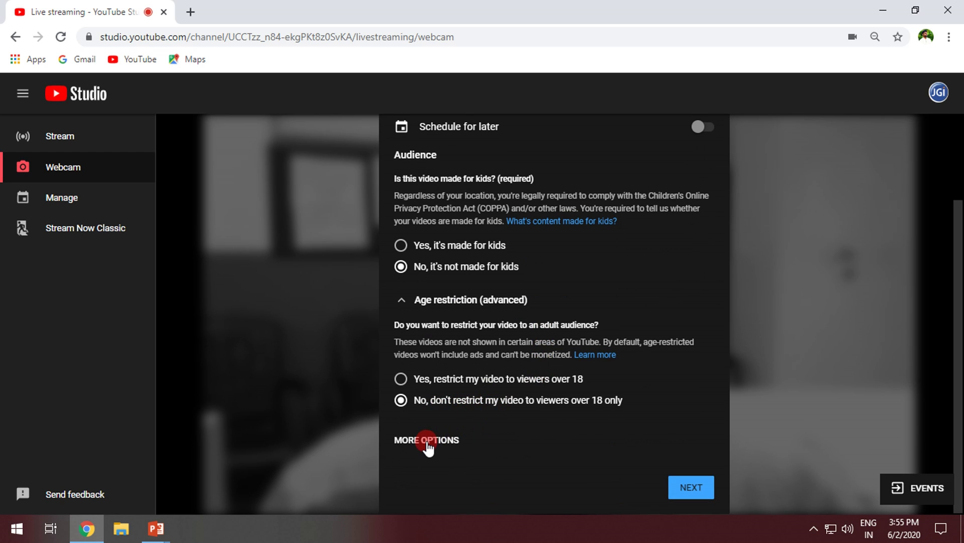
- Show the additional stream options and choose Education as the category
{"action": "left_click", "coordinate": [431, 442]}
{"action": "scroll", "coordinate": [487, 407], "scroll_direction": "down", "scroll_amount": 2}
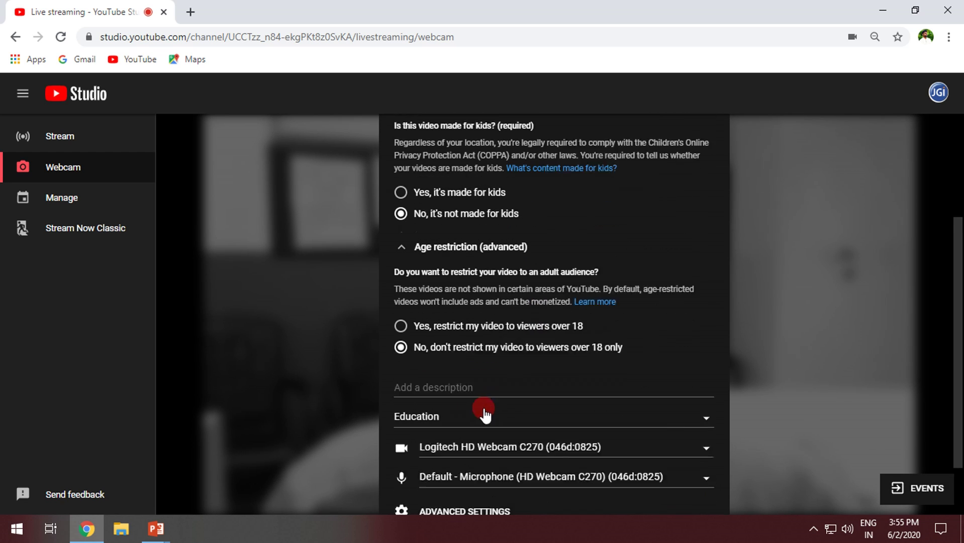
{"action": "left_click", "coordinate": [442, 371]}
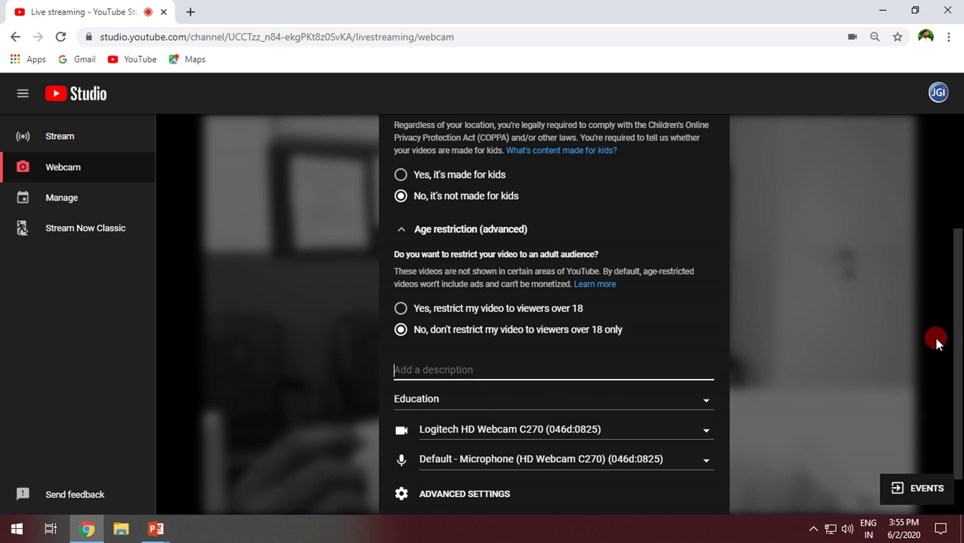
{"action": "scroll", "coordinate": [958, 336], "scroll_direction": "down", "scroll_amount": 1}
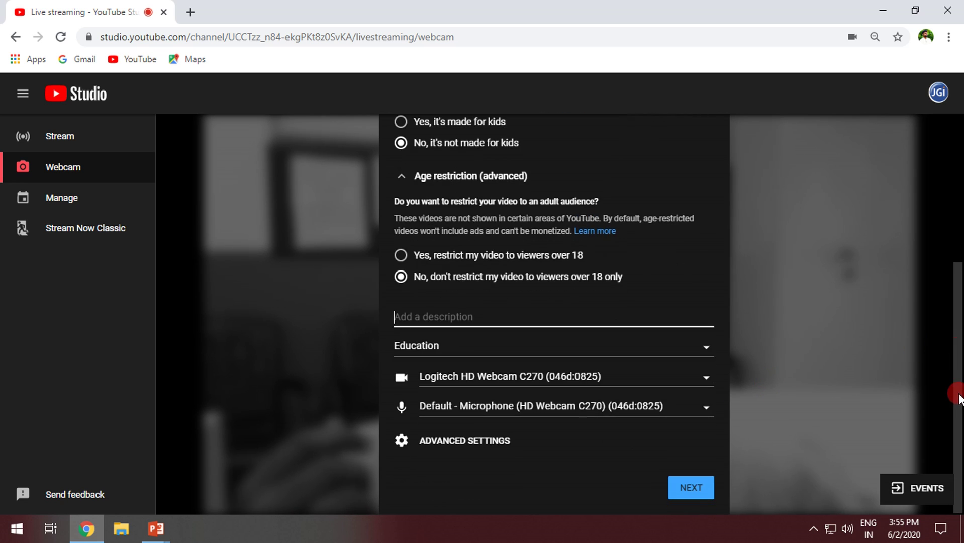
{"action": "left_click", "coordinate": [508, 348]}
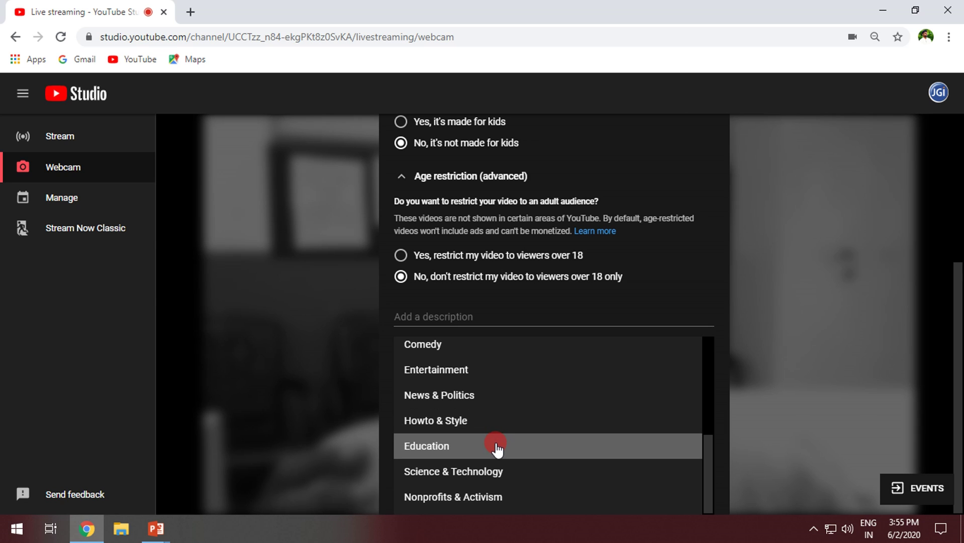
{"action": "left_click", "coordinate": [495, 443]}
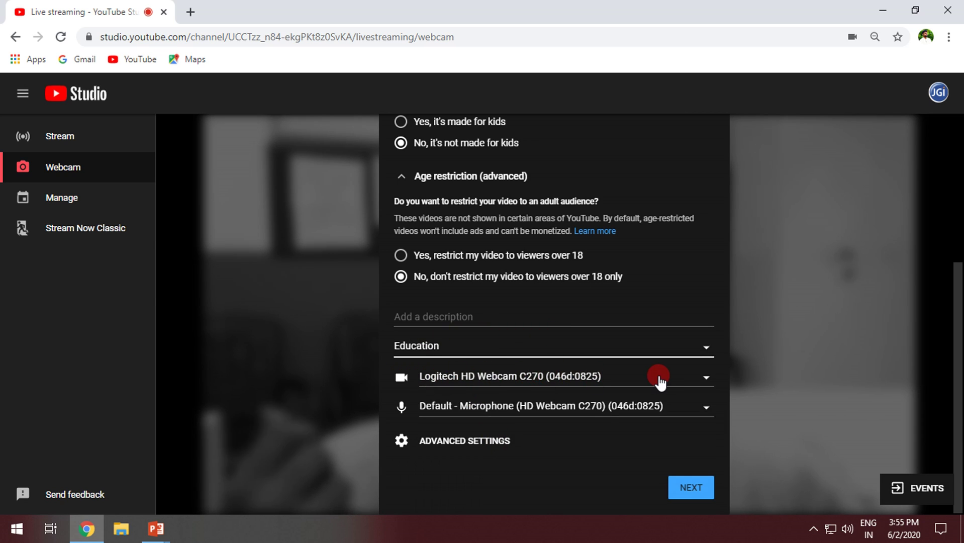
- Check the stream's camera and microphone choices and review its advanced settings for chat and paid promotion
{"action": "left_click", "coordinate": [703, 378]}
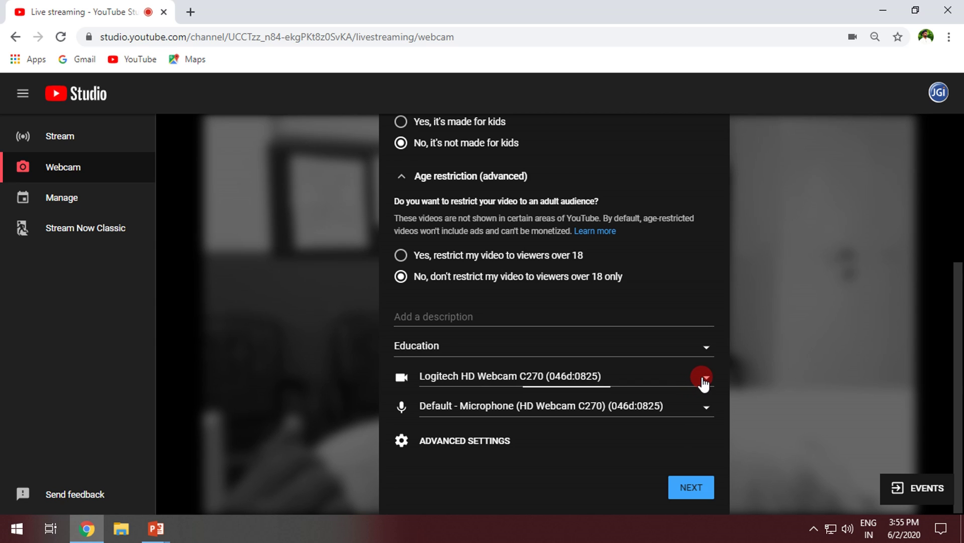
{"action": "left_click", "coordinate": [703, 383]}
{"action": "left_click", "coordinate": [711, 405]}
{"action": "left_click", "coordinate": [725, 403]}
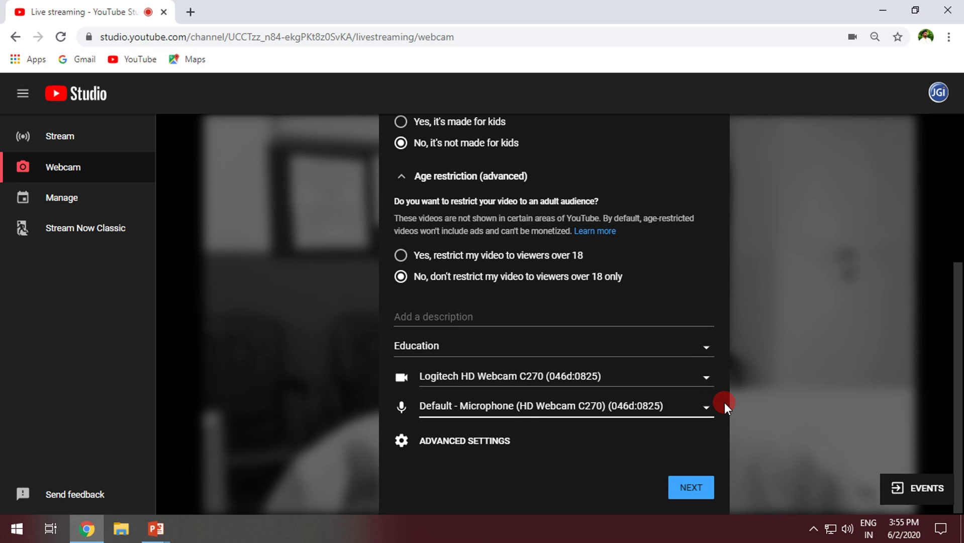
{"action": "left_click", "coordinate": [429, 441]}
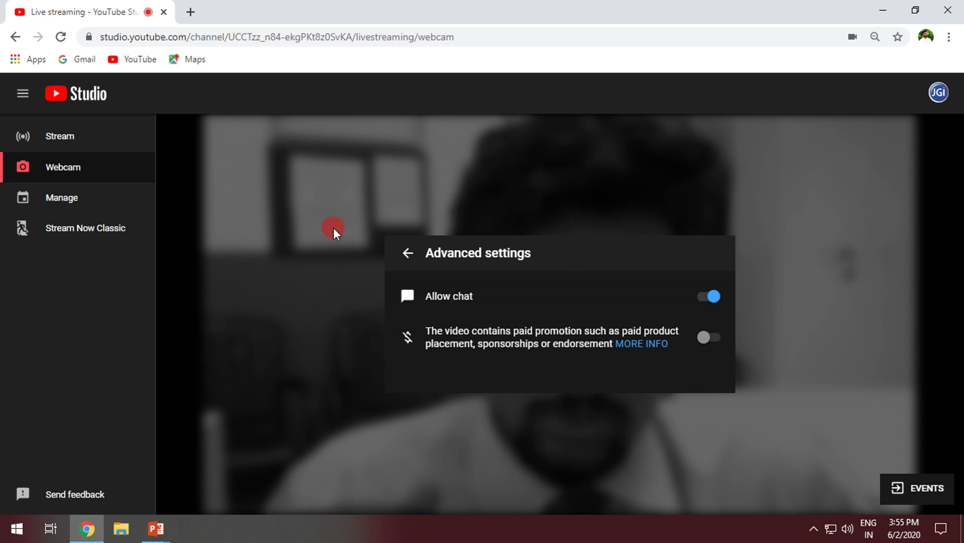
{"action": "left_click", "coordinate": [406, 253]}
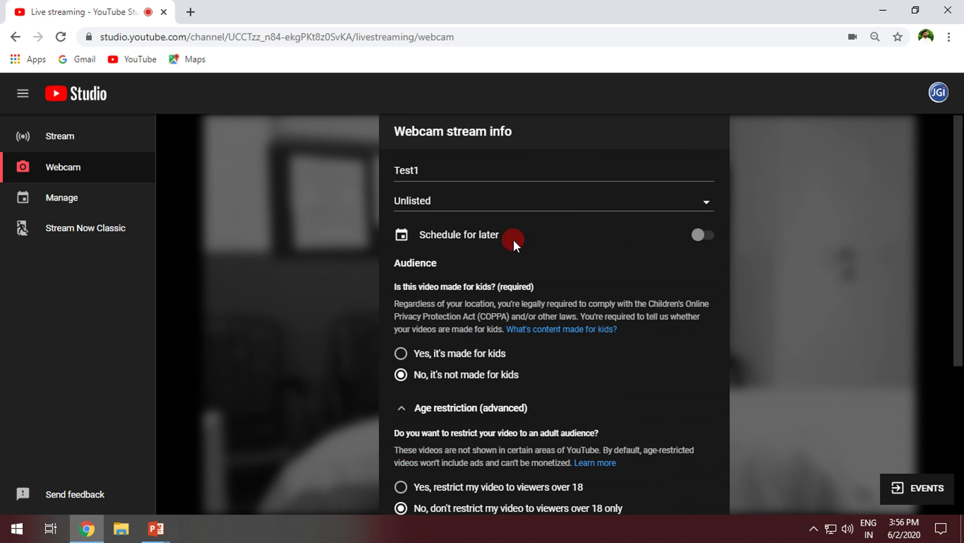
- Proceed from the webcam stream info to the stream preview and retake the thumbnail with the webcam
{"action": "scroll", "coordinate": [533, 291], "scroll_direction": "down", "scroll_amount": 5}
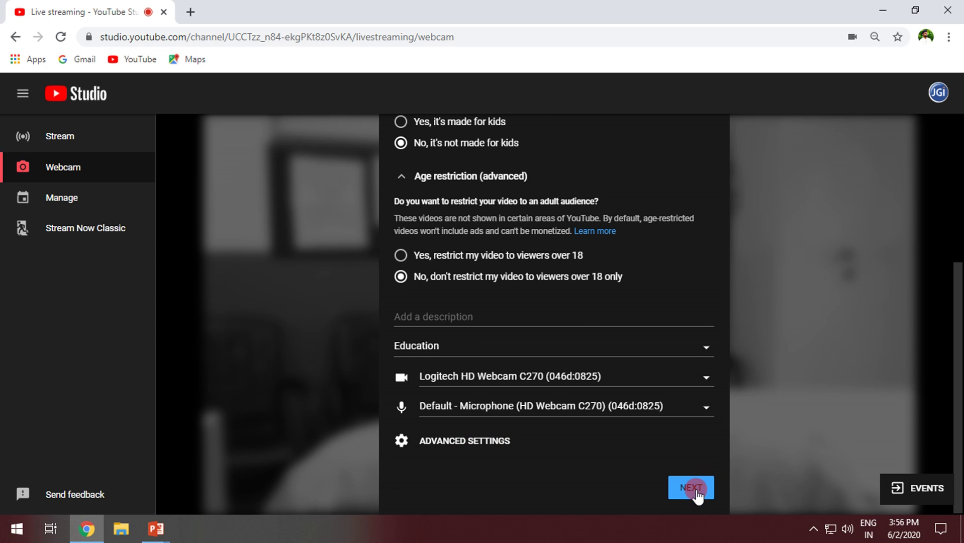
{"action": "scroll", "coordinate": [543, 296], "scroll_direction": "up", "scroll_amount": 5}
{"action": "scroll", "coordinate": [599, 302], "scroll_direction": "down", "scroll_amount": 5}
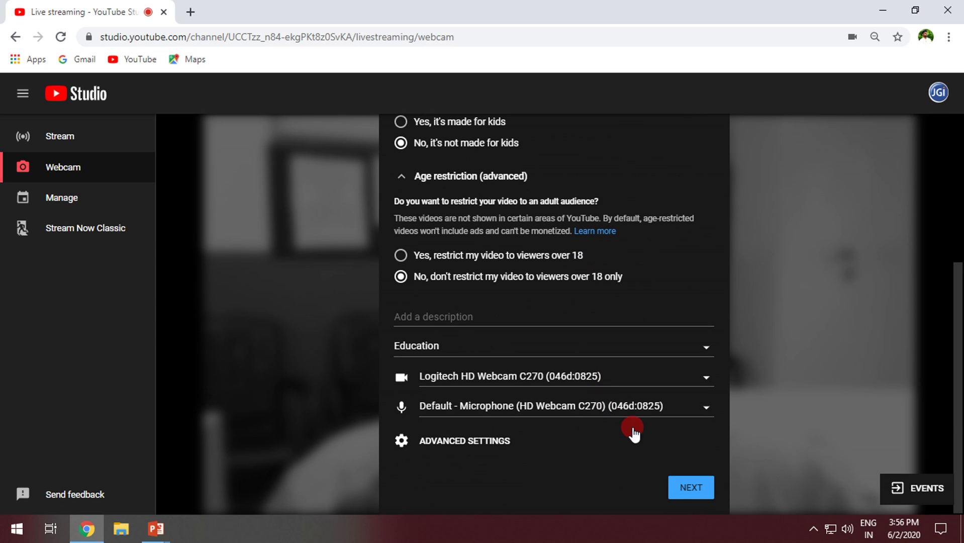
{"action": "left_click", "coordinate": [688, 487]}
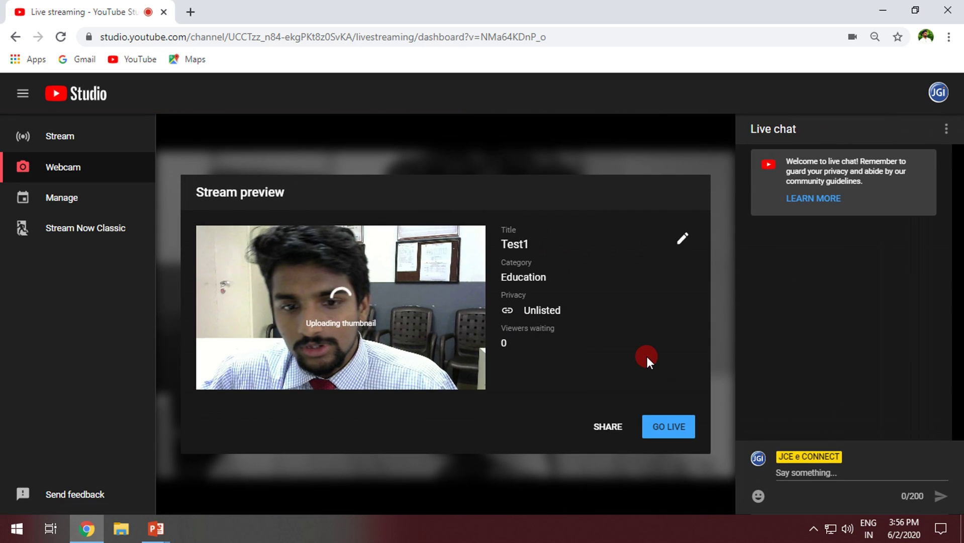
{"action": "mouse_move", "coordinate": [486, 337]}
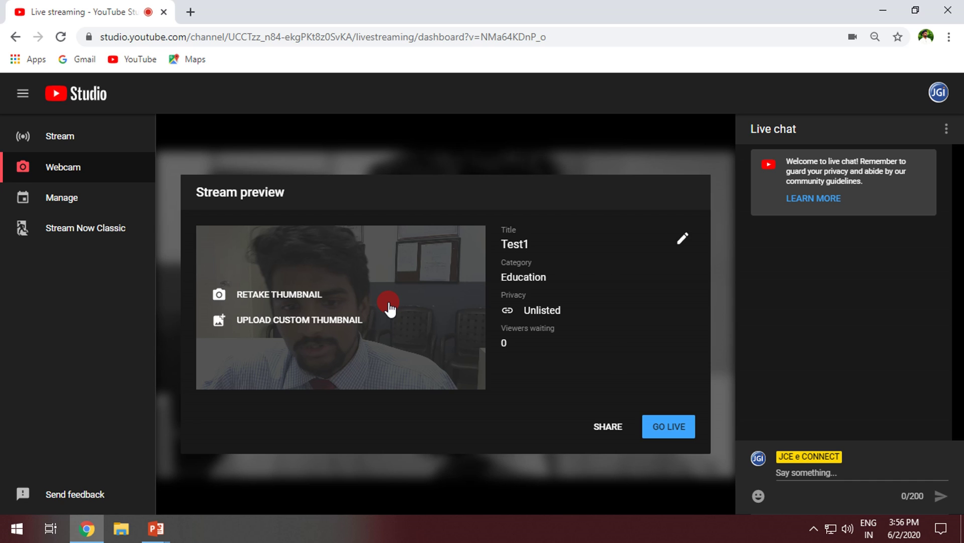
{"action": "left_click", "coordinate": [310, 299]}
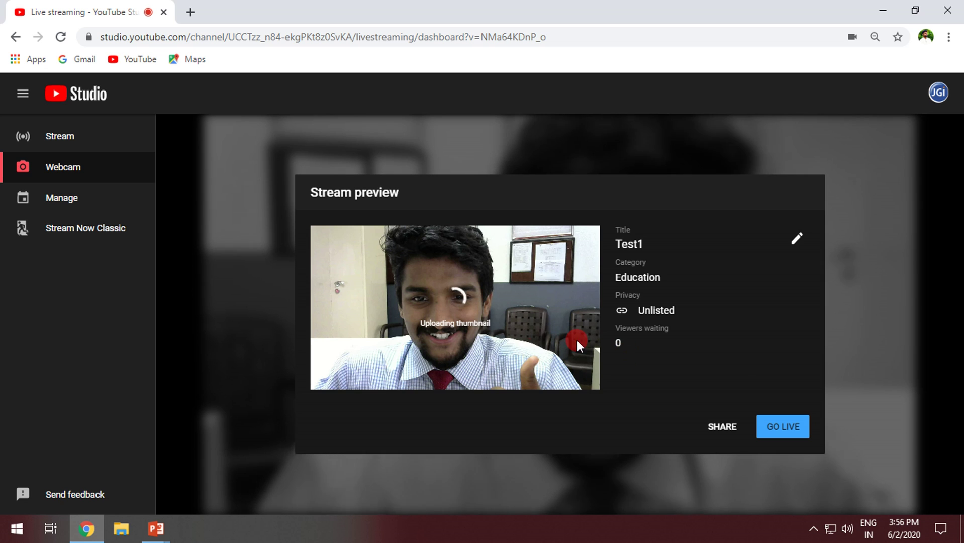
{"action": "mouse_move", "coordinate": [517, 323]}
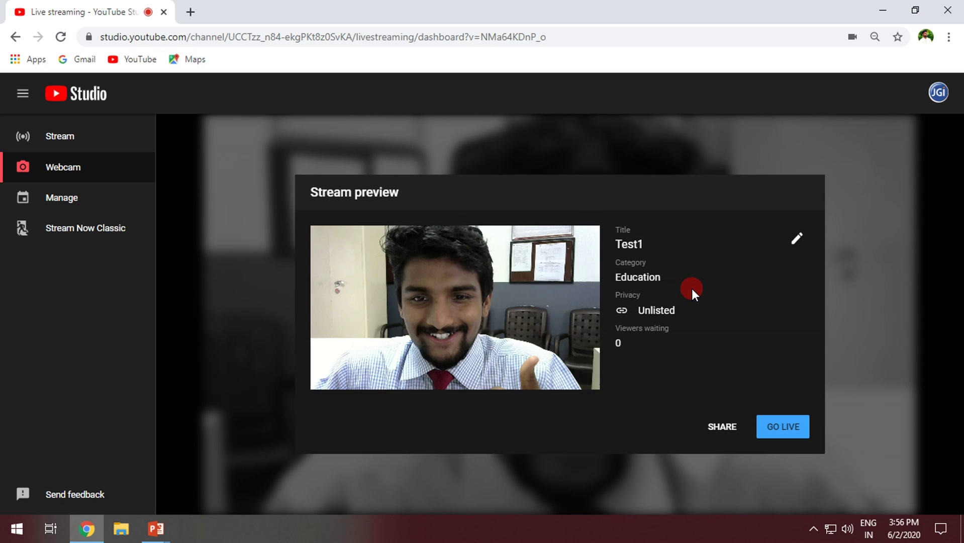
- Review the stream's editable details from the preview, including its scheduled date and time, and close them without changes
{"action": "left_click", "coordinate": [798, 241]}
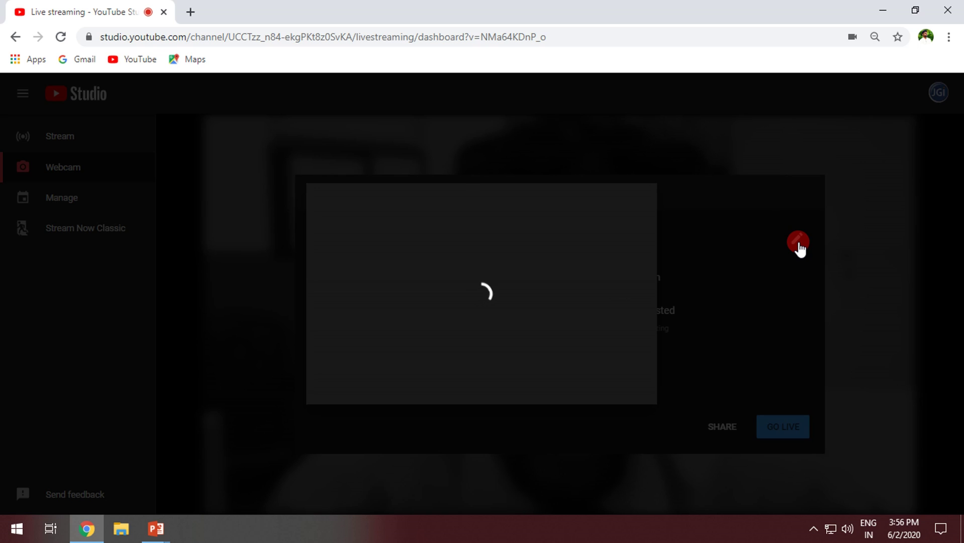
{"action": "scroll", "coordinate": [486, 331], "scroll_direction": "down", "scroll_amount": 2}
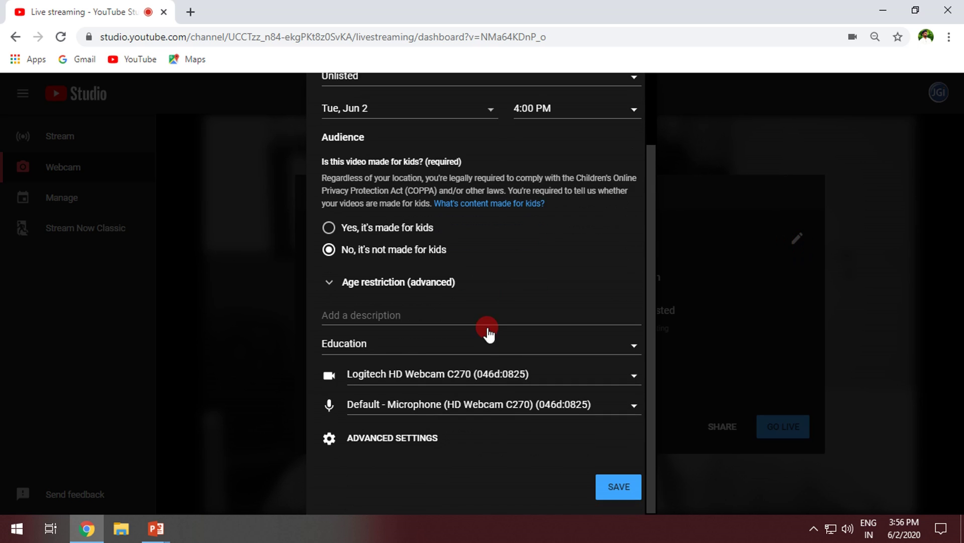
{"action": "scroll", "coordinate": [497, 394], "scroll_direction": "up", "scroll_amount": 2}
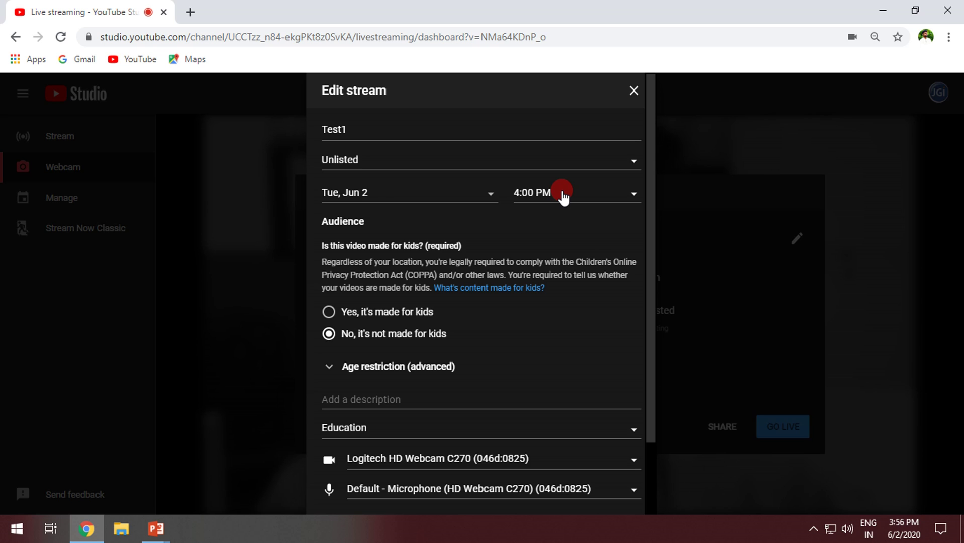
{"action": "left_click", "coordinate": [634, 91]}
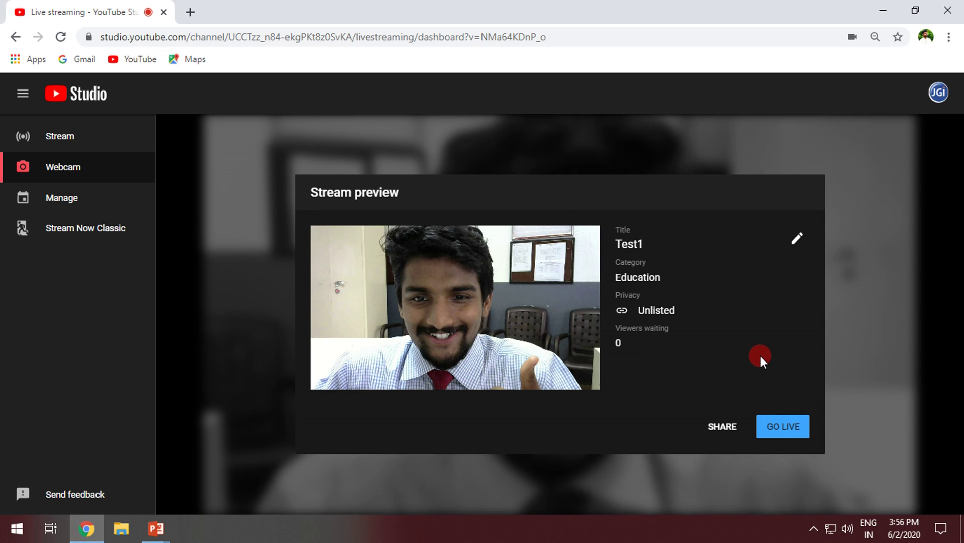
- Copy the stream's share link and return to the stream preview
{"action": "left_click", "coordinate": [724, 428]}
{"action": "right_click", "coordinate": [588, 343]}
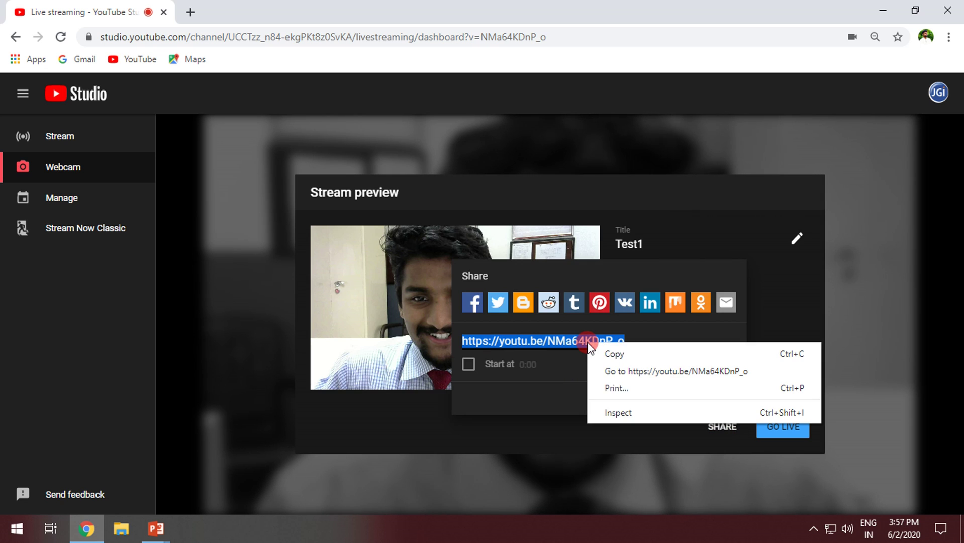
{"action": "left_click", "coordinate": [608, 355]}
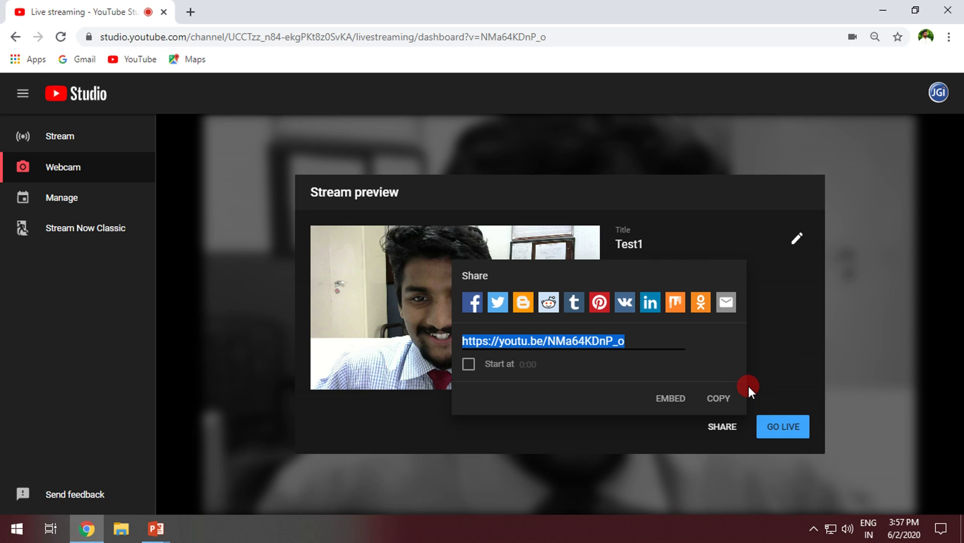
{"action": "left_click", "coordinate": [769, 365]}
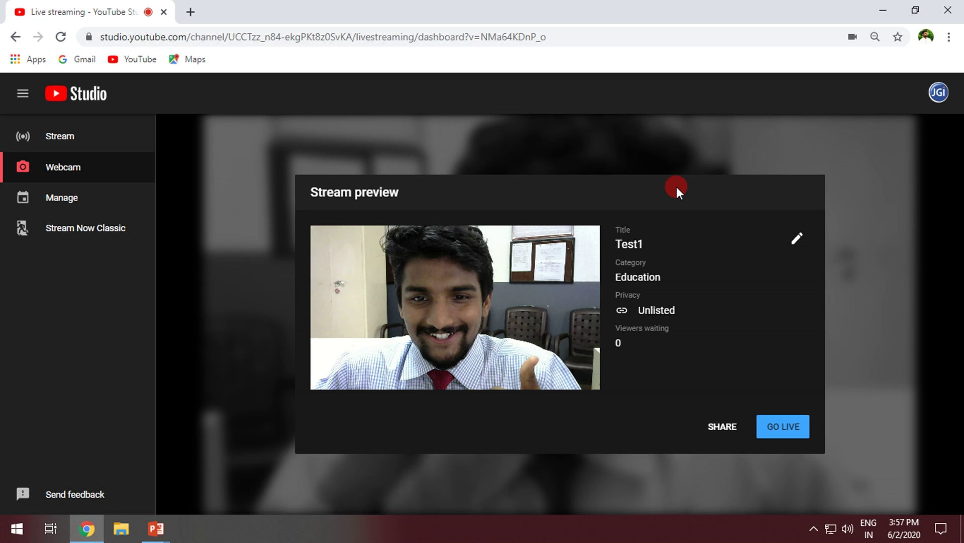
- Start a new encoder stream without reusing the last used settings and title it "Test Stream"
{"action": "left_click", "coordinate": [80, 143]}
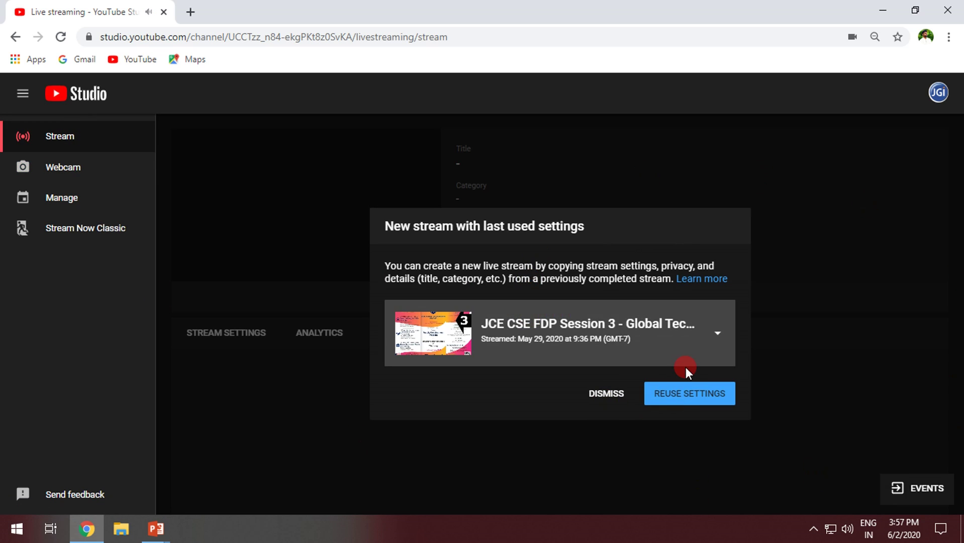
{"action": "left_click", "coordinate": [620, 397]}
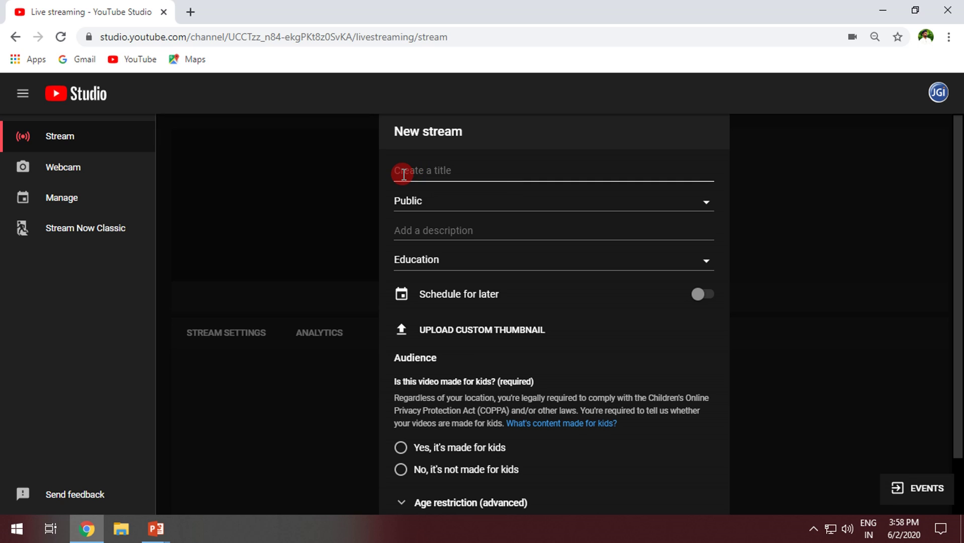
{"action": "left_click", "coordinate": [404, 174]}
{"action": "type", "text": "Test Stream"}
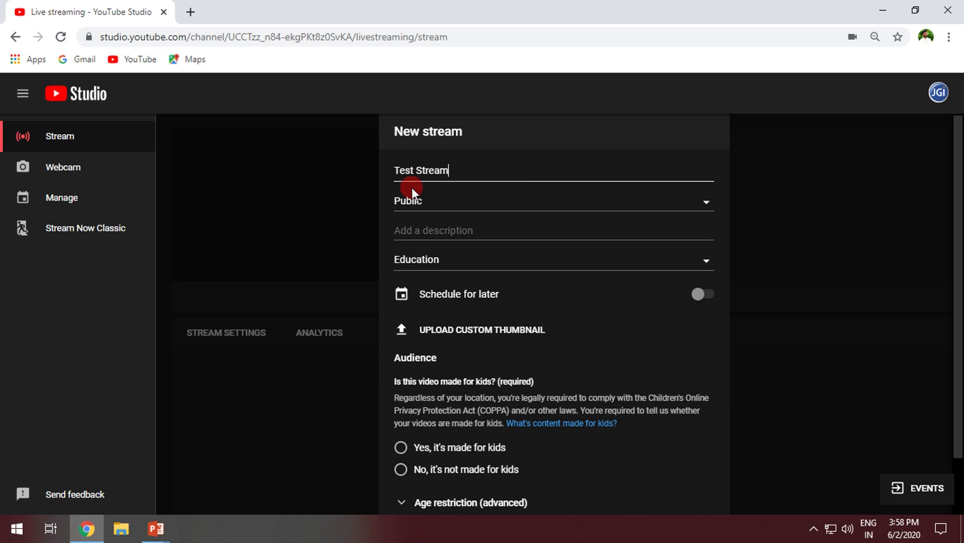
- Set the new stream's privacy to Unlisted and leave its description empty
{"action": "left_click", "coordinate": [420, 207]}
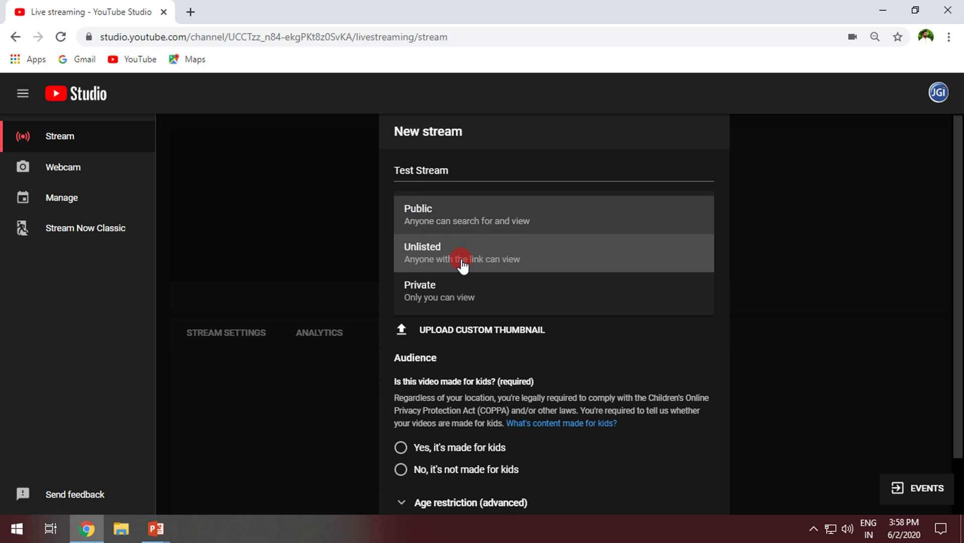
{"action": "left_click", "coordinate": [437, 217]}
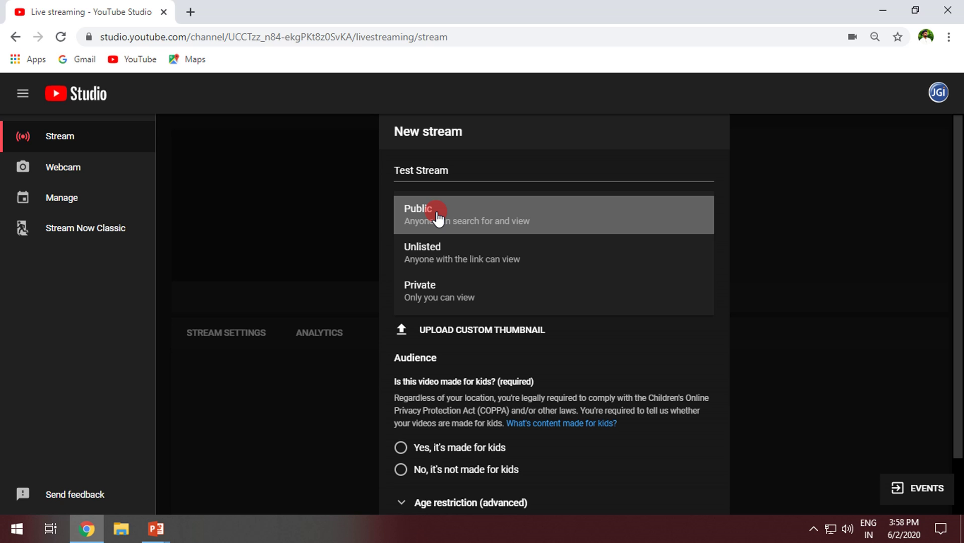
{"action": "left_click", "coordinate": [437, 217]}
{"action": "left_click", "coordinate": [456, 207]}
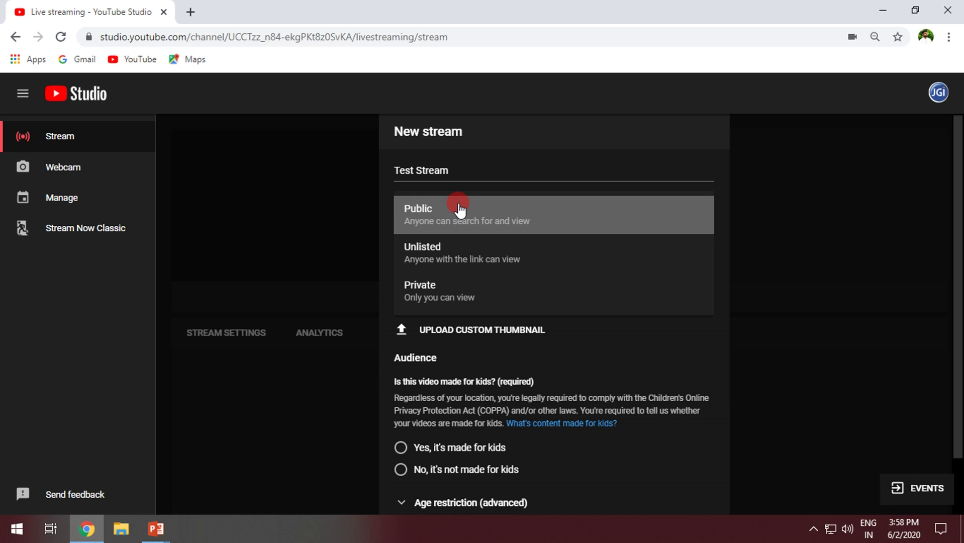
{"action": "left_click", "coordinate": [459, 209]}
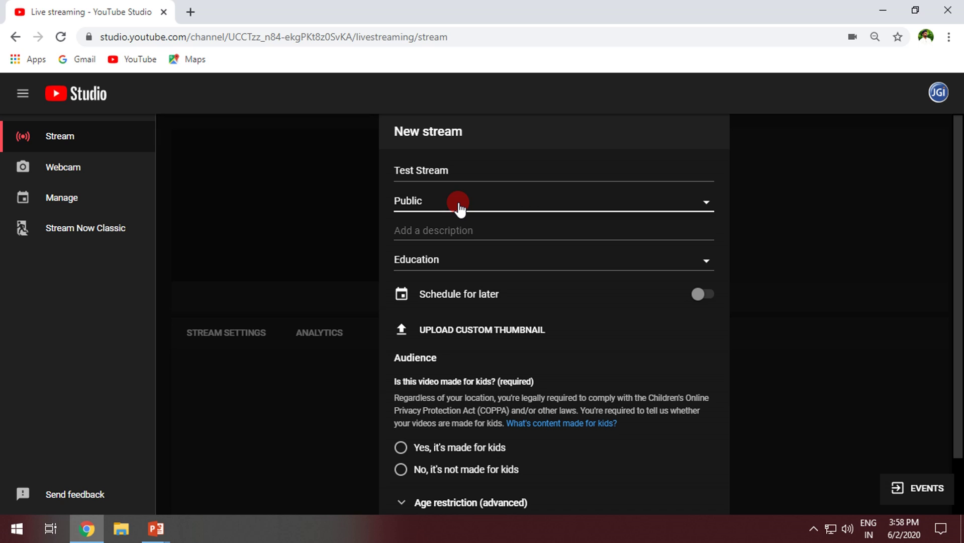
{"action": "left_click", "coordinate": [459, 207]}
{"action": "left_click", "coordinate": [462, 246]}
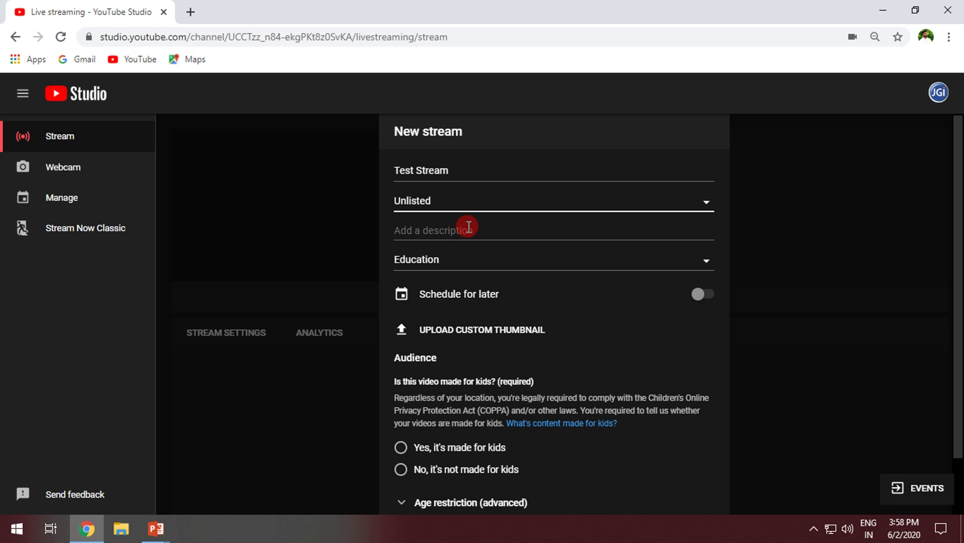
{"action": "left_click", "coordinate": [468, 227]}
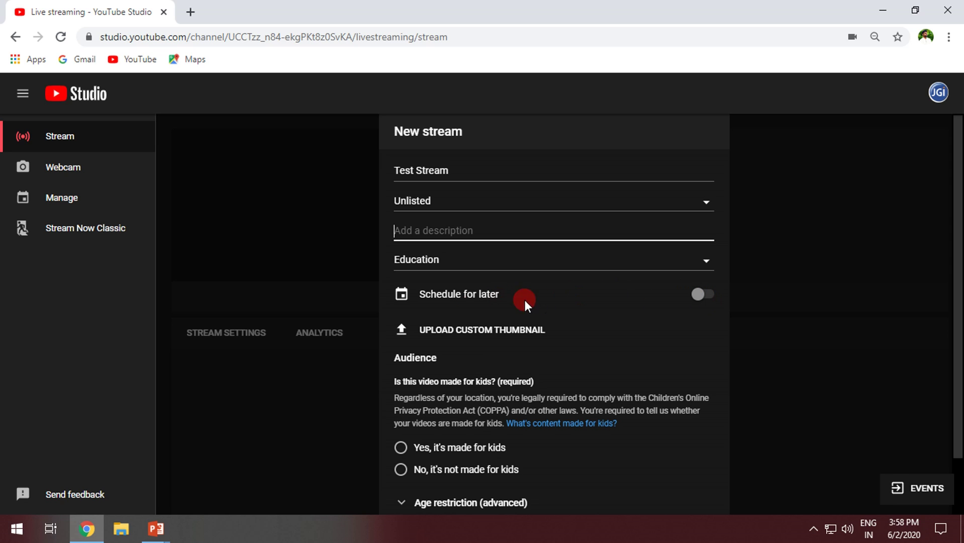
- Mark the stream as not made for kids, check the age restriction options and create the stream
{"action": "scroll", "coordinate": [462, 308], "scroll_direction": "down", "scroll_amount": 2}
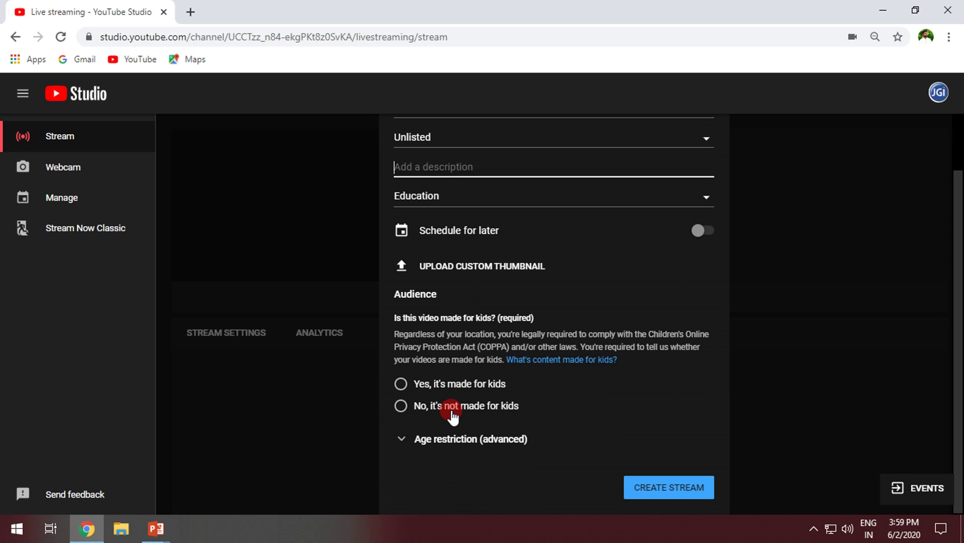
{"action": "left_click", "coordinate": [422, 406]}
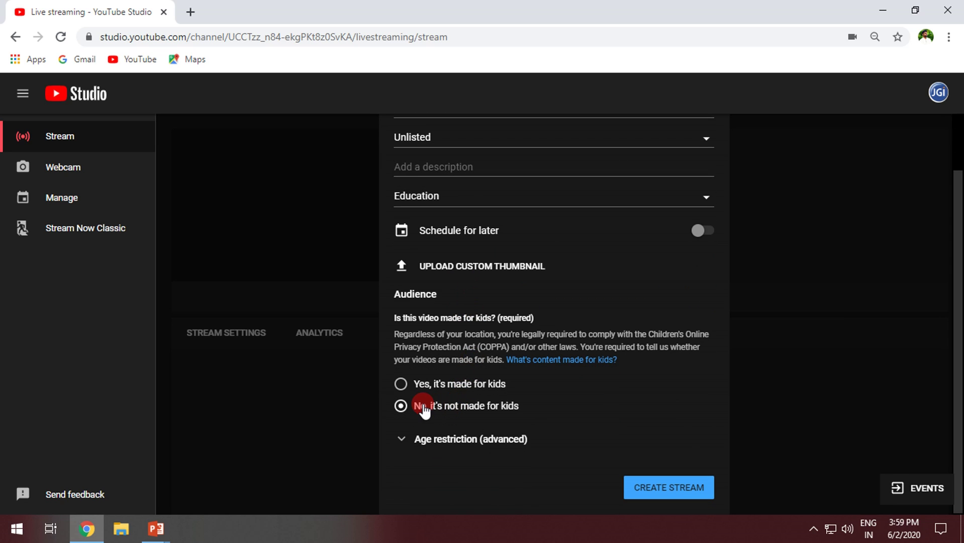
{"action": "left_click", "coordinate": [437, 435]}
{"action": "scroll", "coordinate": [486, 402], "scroll_direction": "down", "scroll_amount": 3}
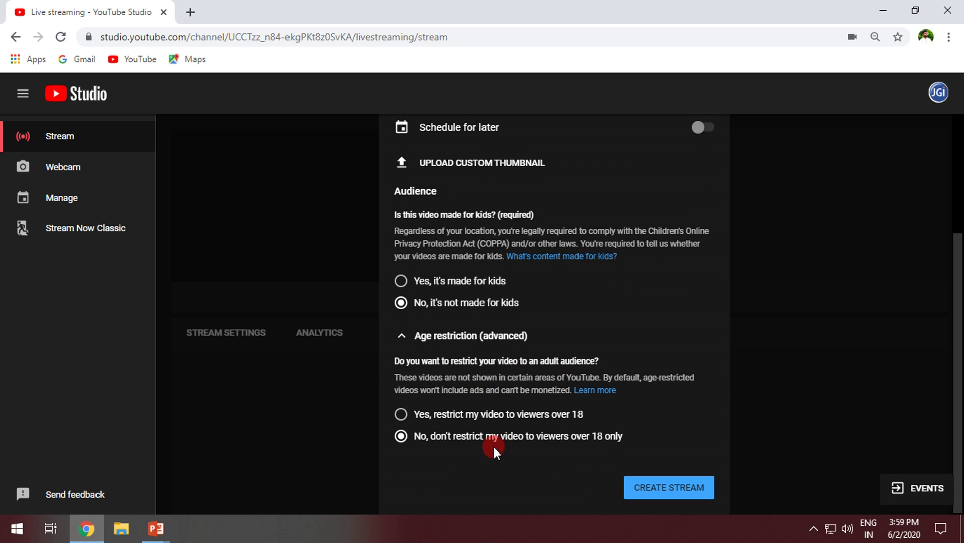
{"action": "left_click", "coordinate": [672, 487]}
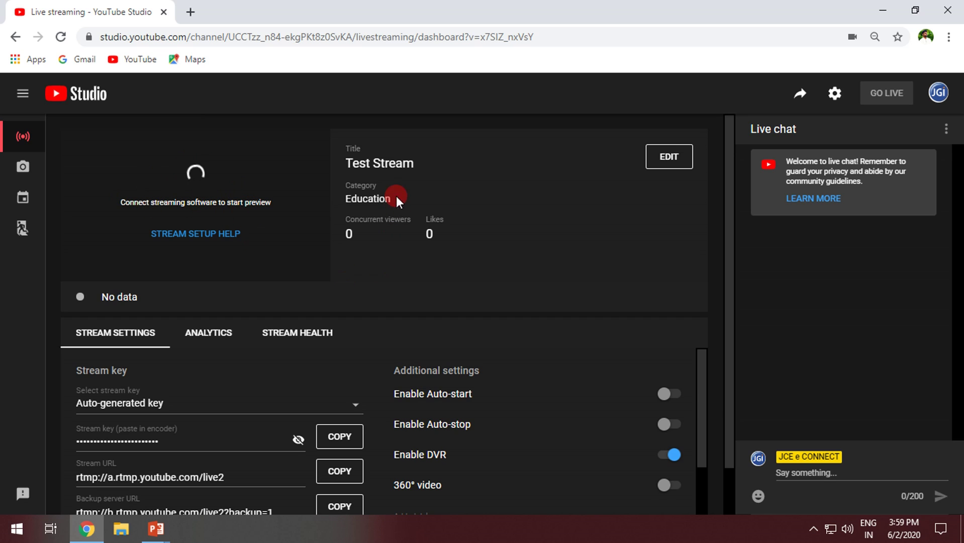
- Copy the stream key for the encoder and review the stream URL, backup server URL and other stream settings
{"action": "scroll", "coordinate": [388, 362], "scroll_direction": "down", "scroll_amount": 2}
{"action": "scroll", "coordinate": [379, 364], "scroll_direction": "up", "scroll_amount": 2}
{"action": "left_click", "coordinate": [340, 437]}
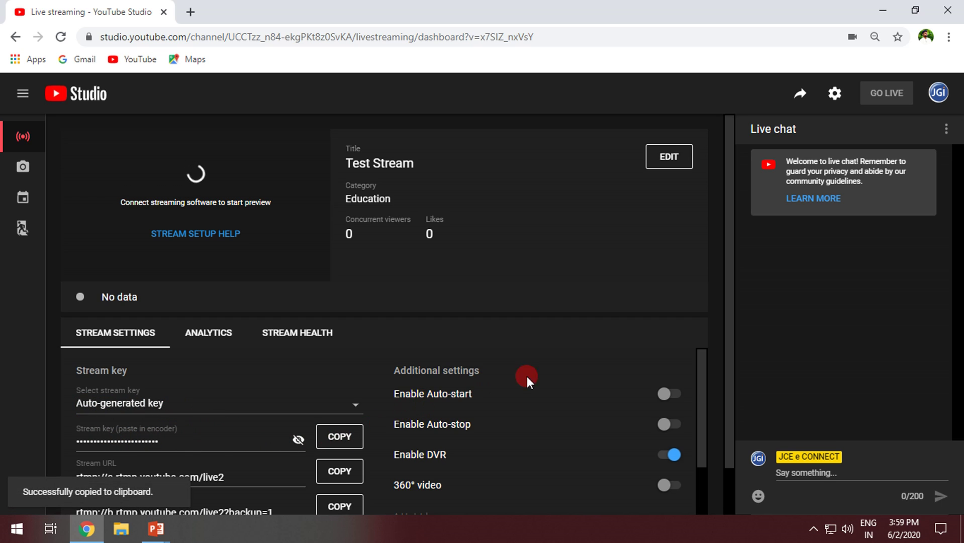
{"action": "left_click_drag", "start_coordinate": [698, 365], "coordinate": [700, 417]}
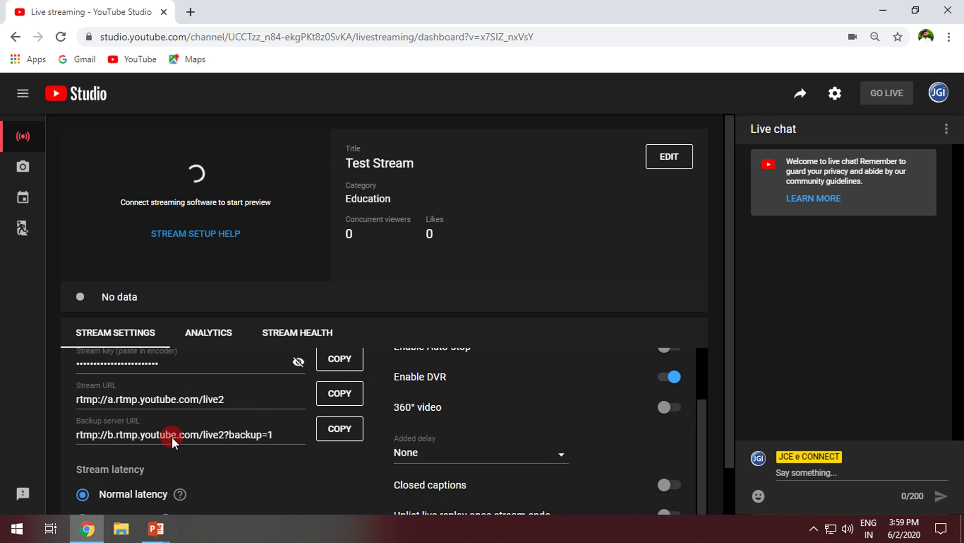
{"action": "left_click_drag", "start_coordinate": [700, 416], "coordinate": [705, 370]}
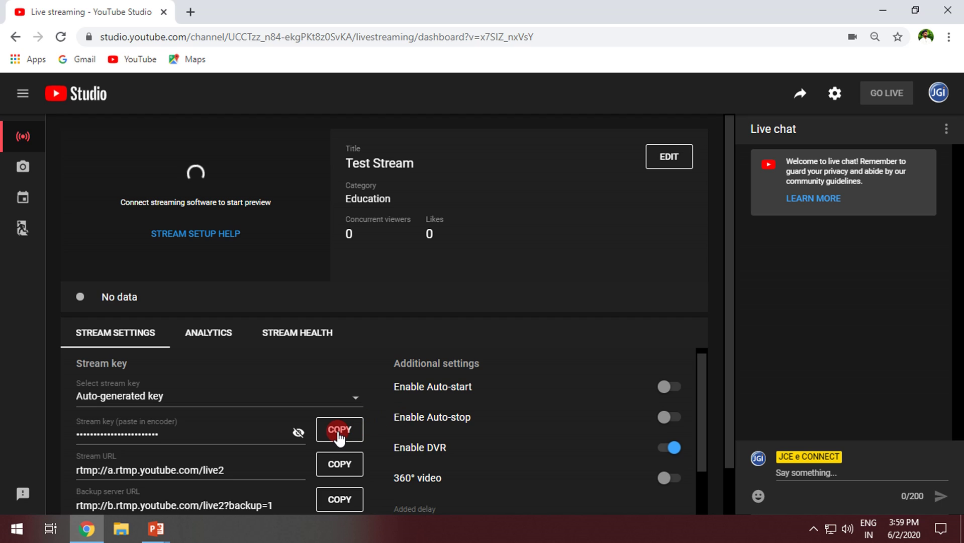
{"action": "left_click", "coordinate": [125, 434]}
{"action": "scroll", "coordinate": [305, 362], "scroll_direction": "up", "scroll_amount": 1}
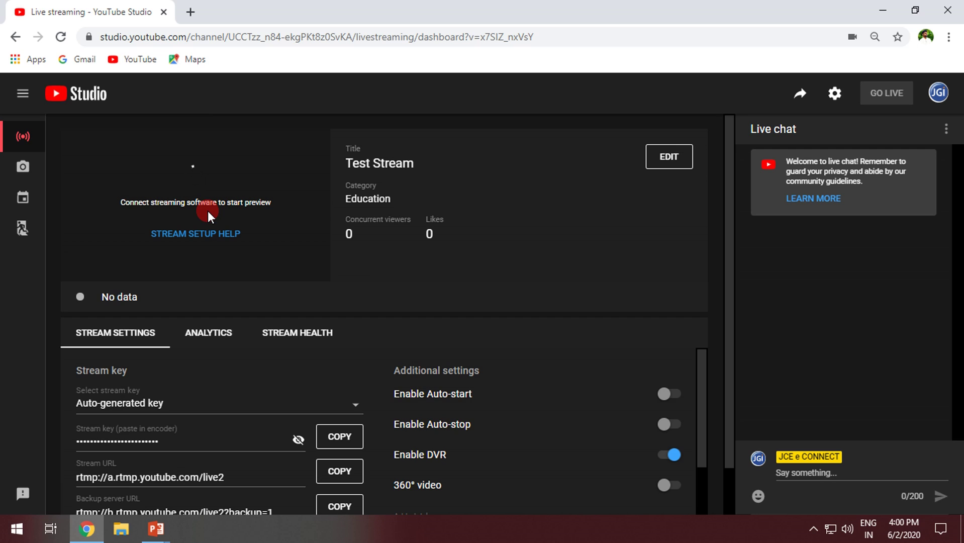
- Search the web for "OBS project" in a new browser tab and open the official OBS website
{"action": "left_click", "coordinate": [191, 10]}
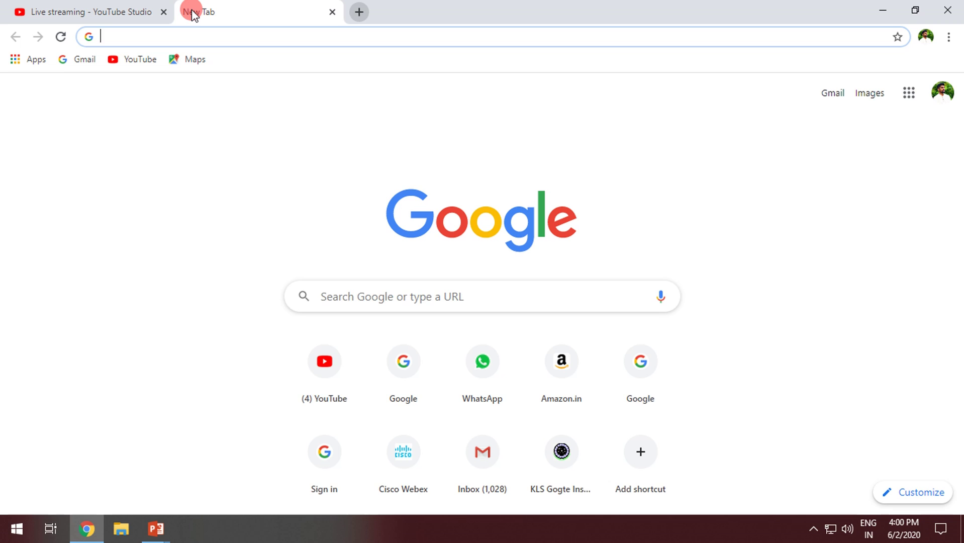
{"action": "type", "text": "OB"}
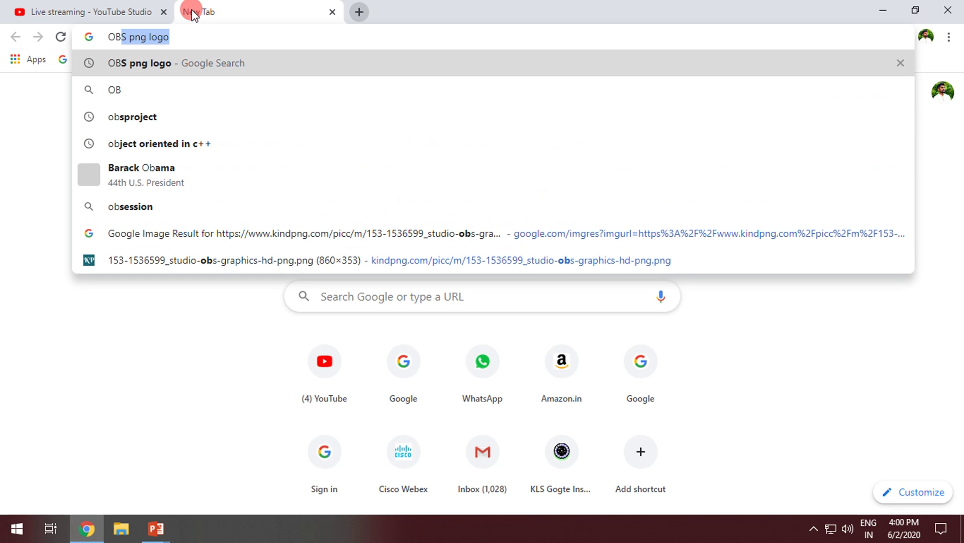
{"action": "type", "text": "S project"}
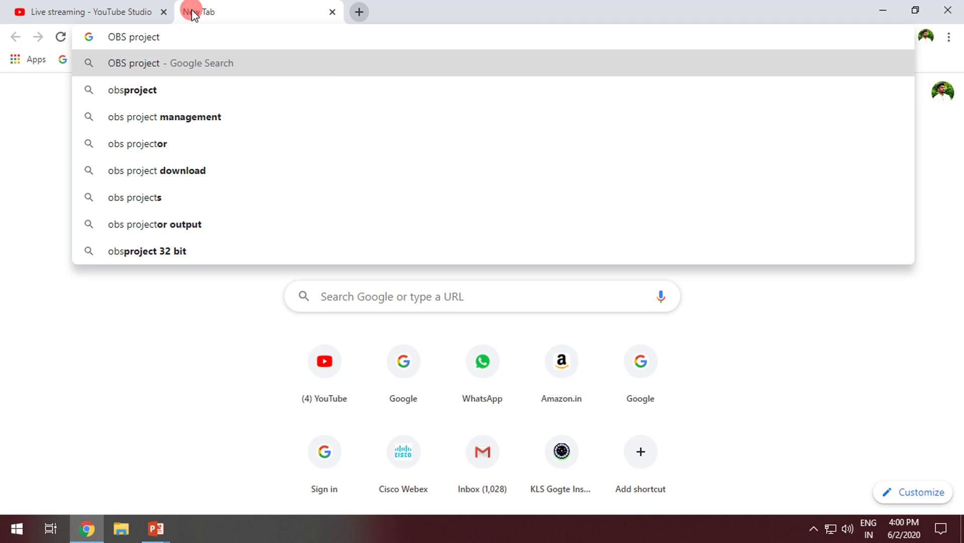
{"action": "key", "text": "Return"}
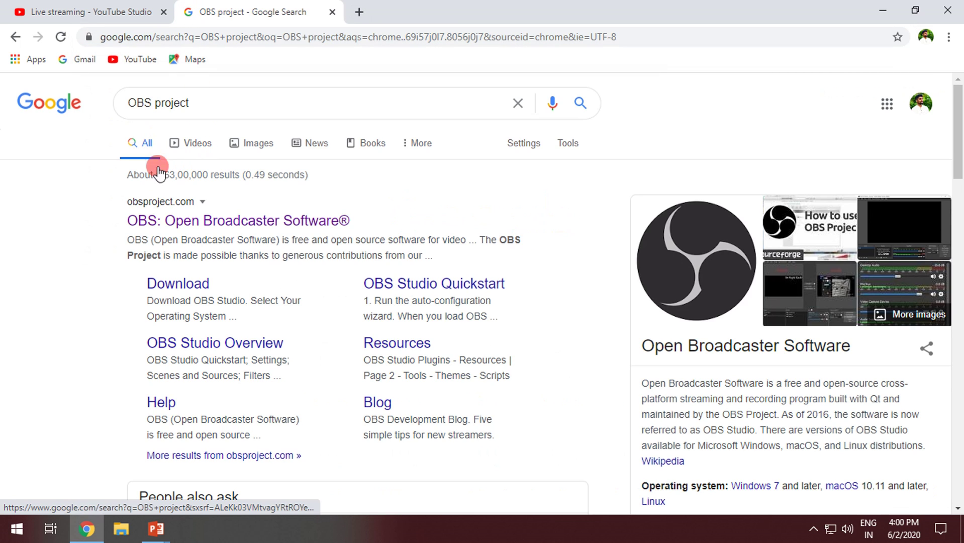
{"action": "left_click", "coordinate": [190, 220]}
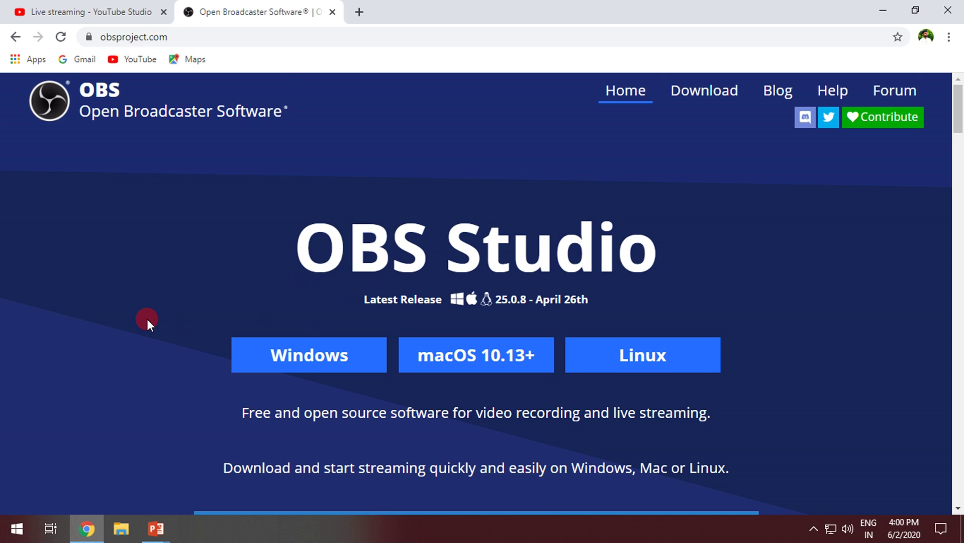
- Start downloading OBS Studio for Windows, cancel the download and close the OBS pages to return to the stream dashboard
{"action": "scroll", "coordinate": [146, 318], "scroll_direction": "down", "scroll_amount": 1}
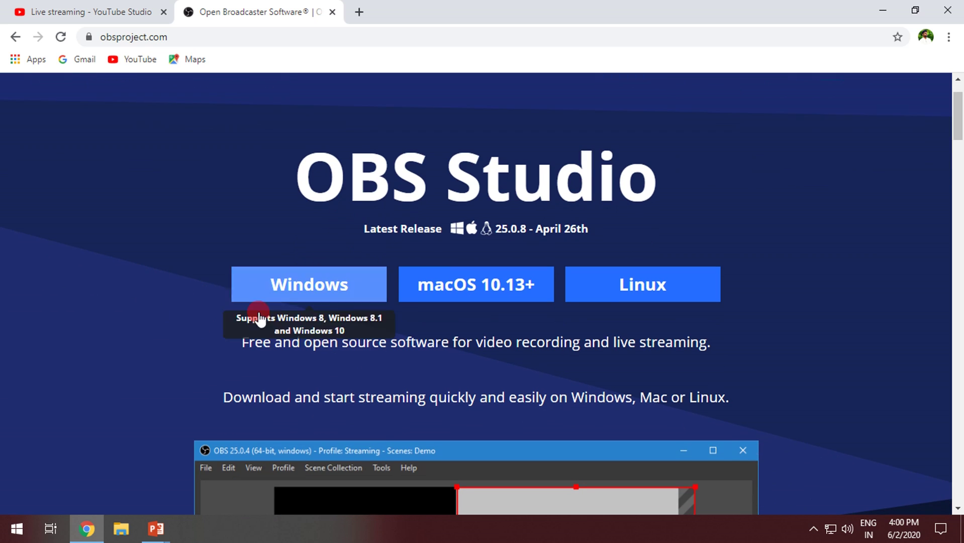
{"action": "left_click", "coordinate": [294, 301]}
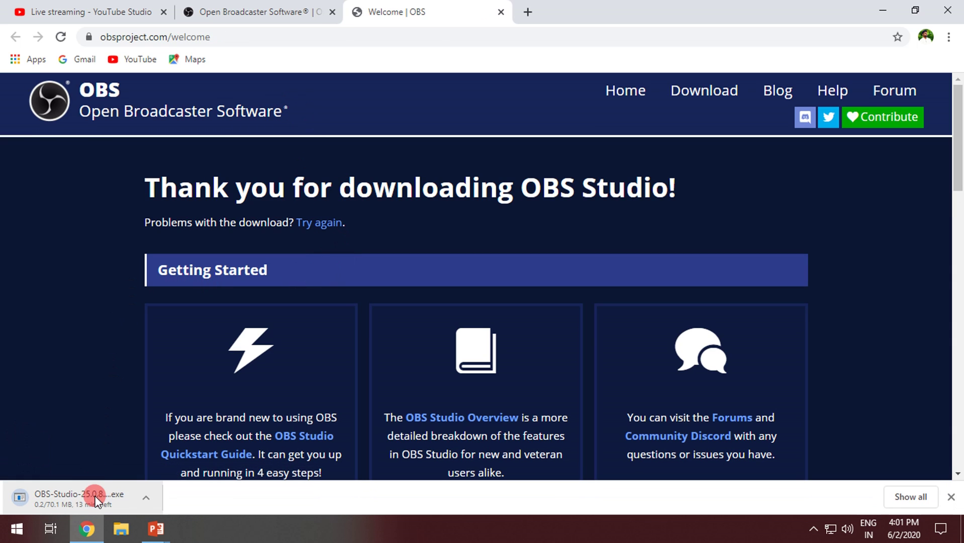
{"action": "left_click", "coordinate": [146, 497]}
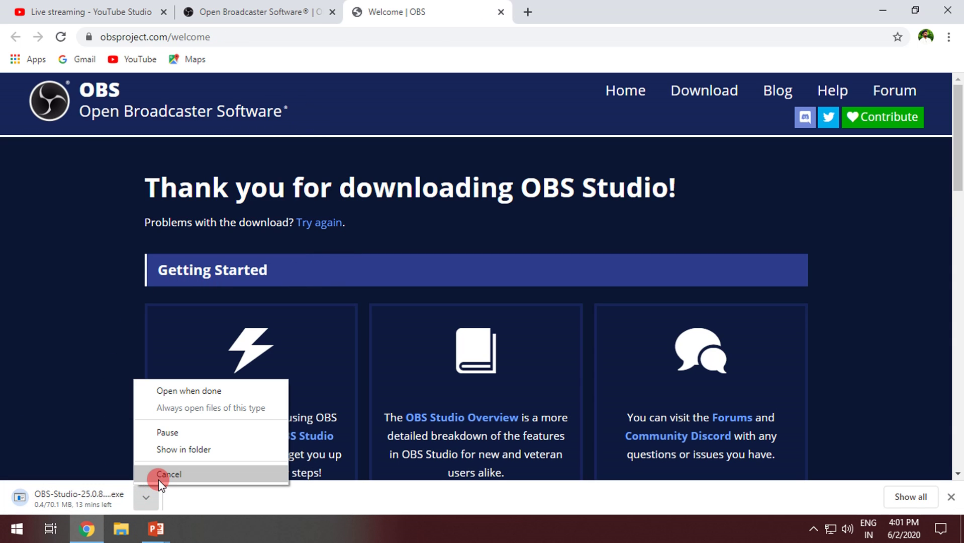
{"action": "left_click", "coordinate": [160, 483]}
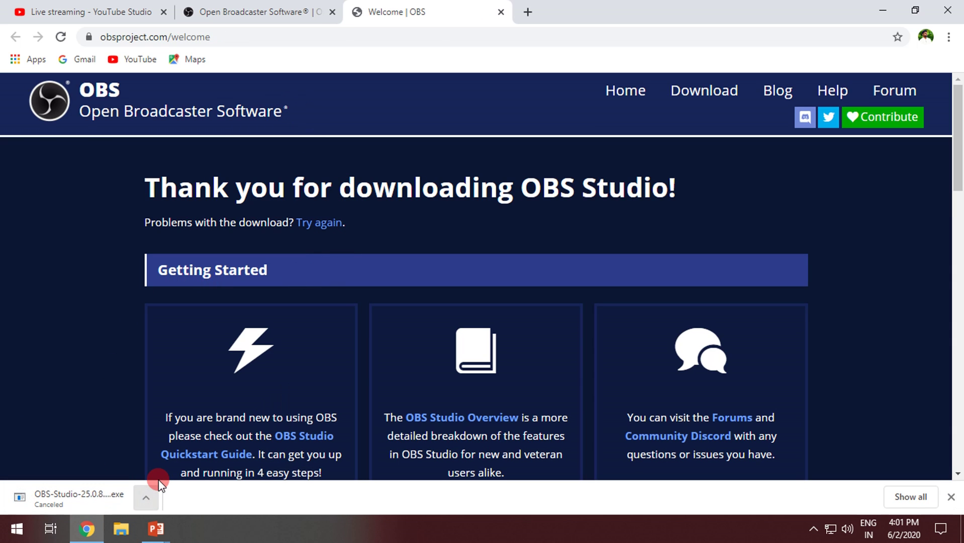
{"action": "left_click", "coordinate": [502, 14]}
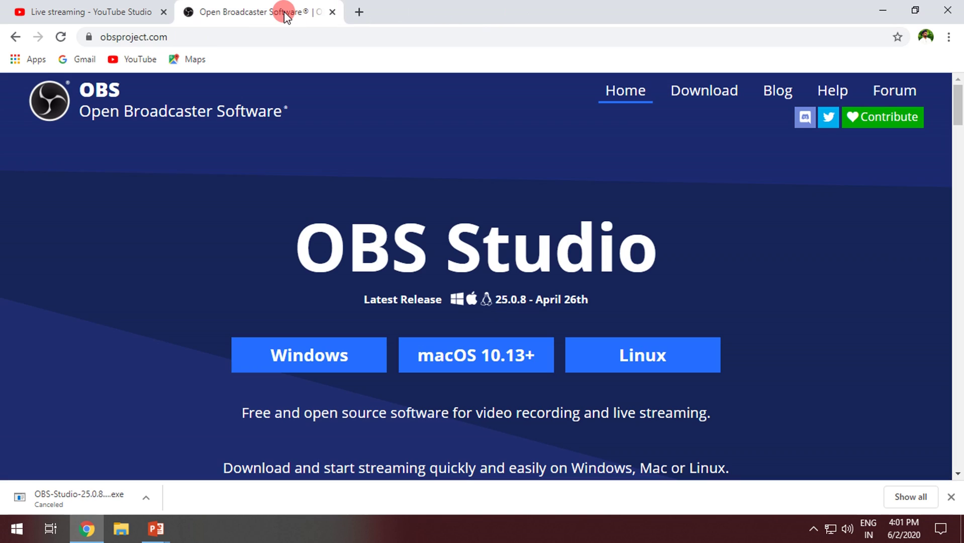
{"action": "left_click", "coordinate": [332, 12]}
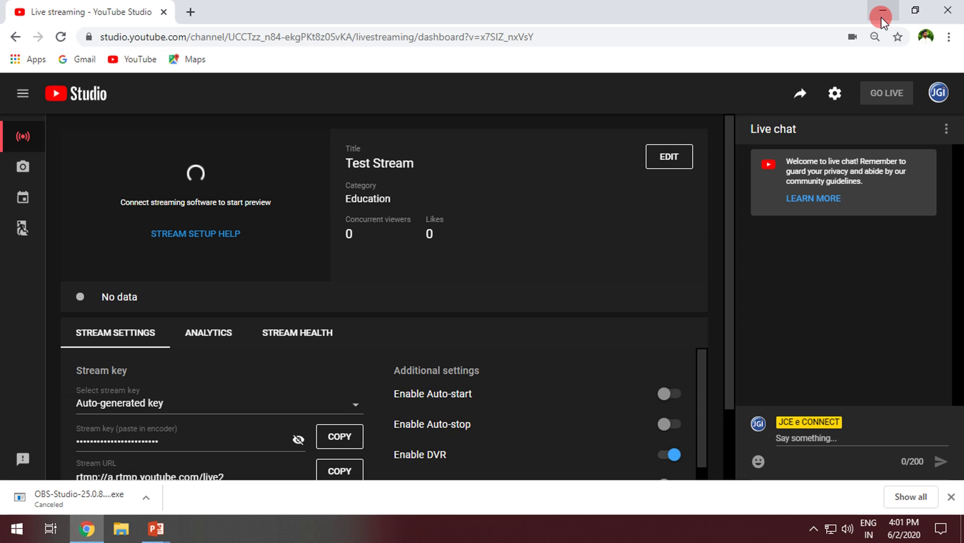
{"action": "left_click", "coordinate": [950, 497]}
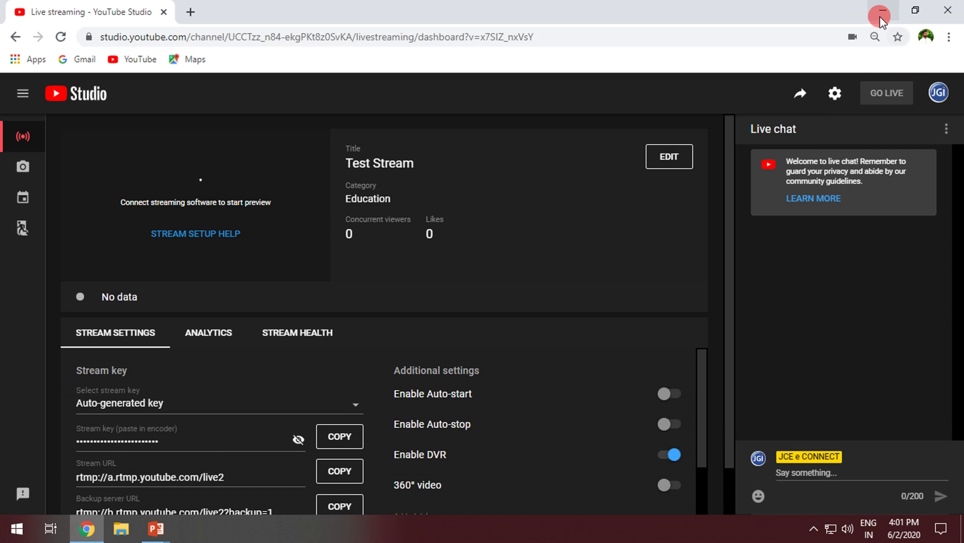
- Find the installed OBS Studio (64bit) app on the computer and launch it
{"action": "key", "text": "super"}
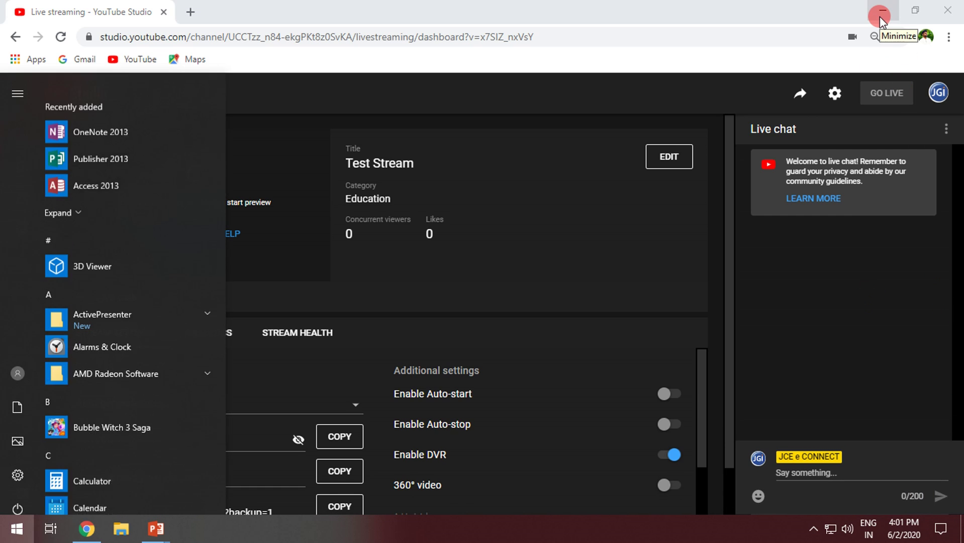
{"action": "type", "text": "obs"}
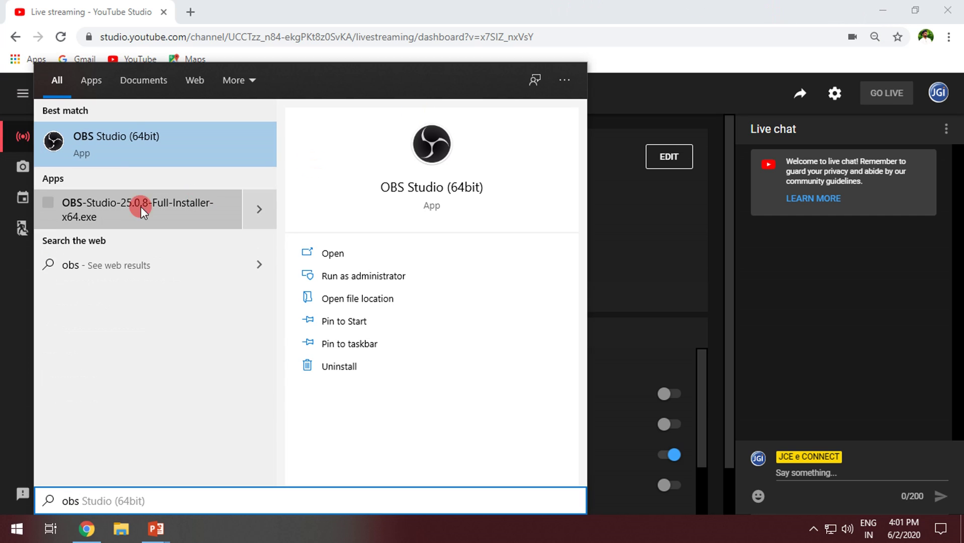
{"action": "left_click", "coordinate": [101, 132]}
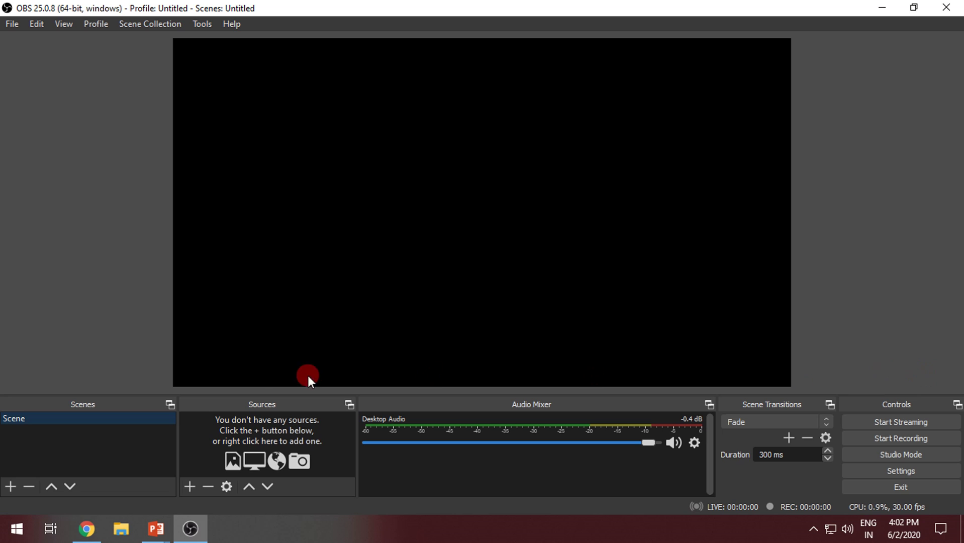
- Add a new Video Capture Device source to the scene
{"action": "right_click", "coordinate": [18, 420]}
{"action": "left_click", "coordinate": [93, 449]}
{"action": "left_click", "coordinate": [189, 486]}
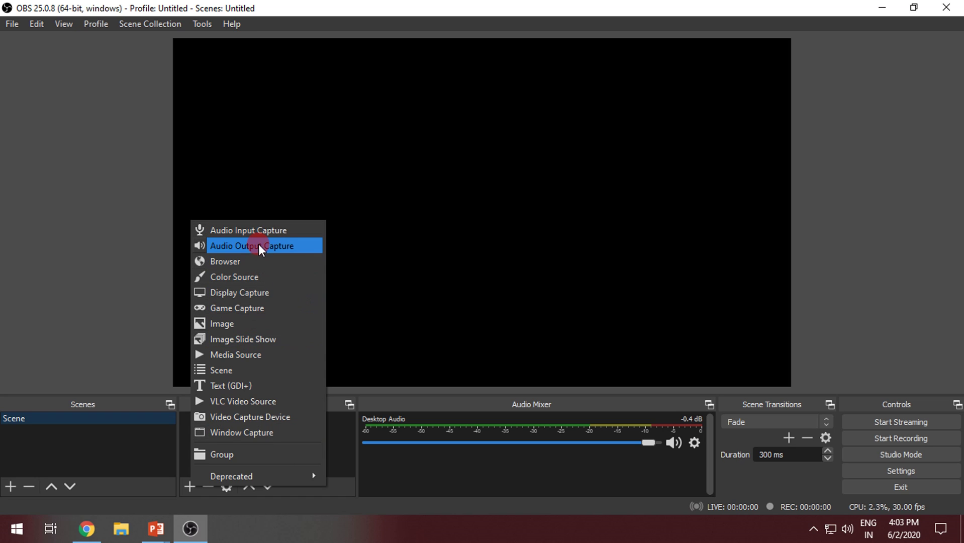
{"action": "left_click", "coordinate": [236, 417]}
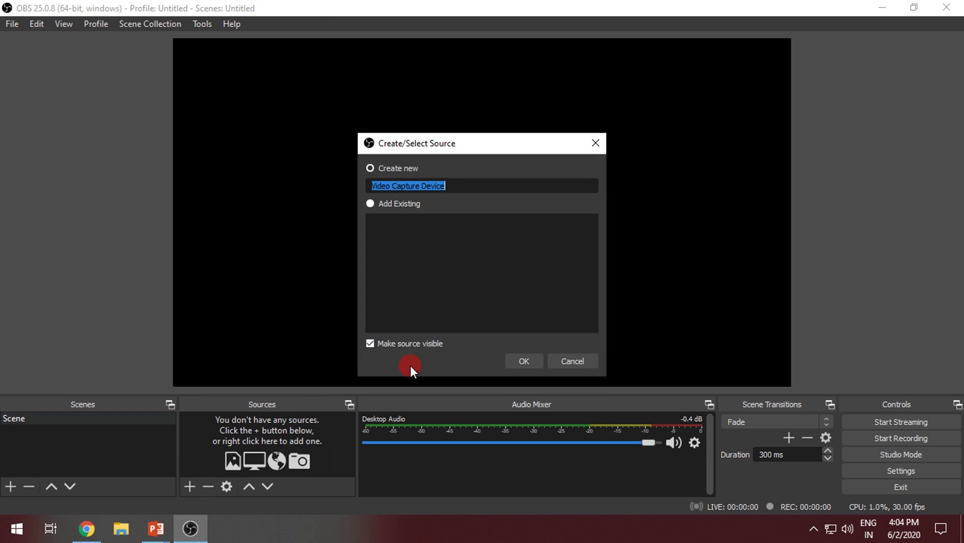
{"action": "left_click", "coordinate": [403, 168]}
{"action": "left_click", "coordinate": [524, 360]}
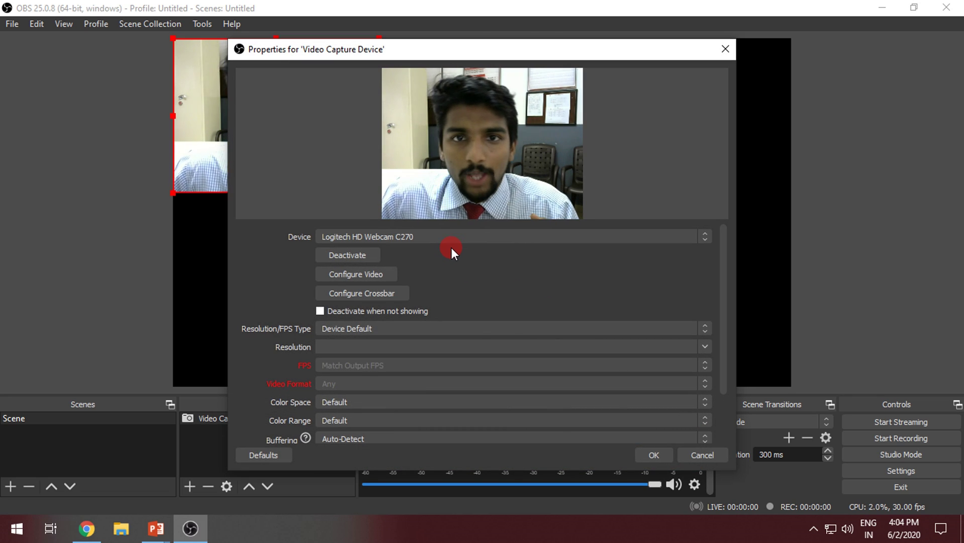
- Review the available devices and capture options, keep Logitech HD Webcam C270 as the device and accept the properties
{"action": "left_click", "coordinate": [447, 237]}
{"action": "left_click", "coordinate": [447, 236]}
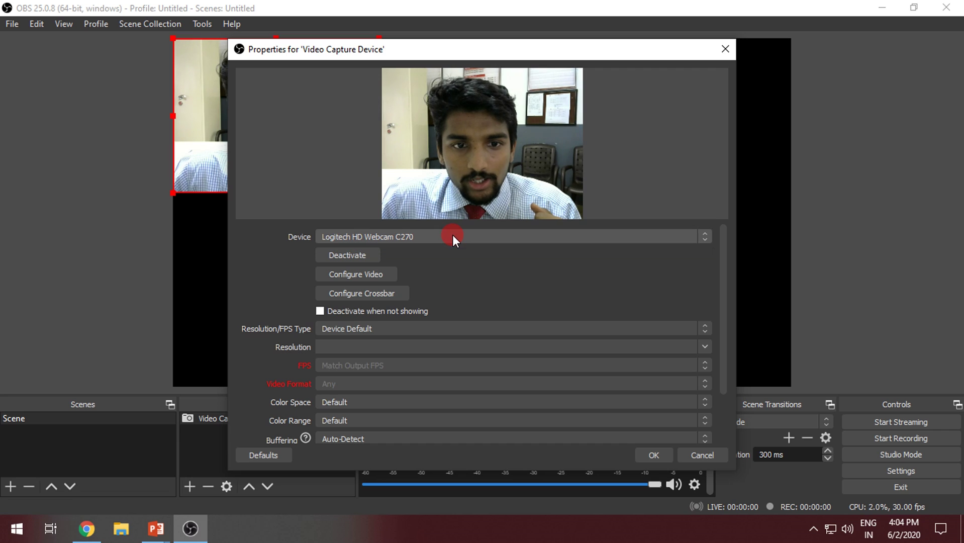
{"action": "left_click", "coordinate": [707, 239]}
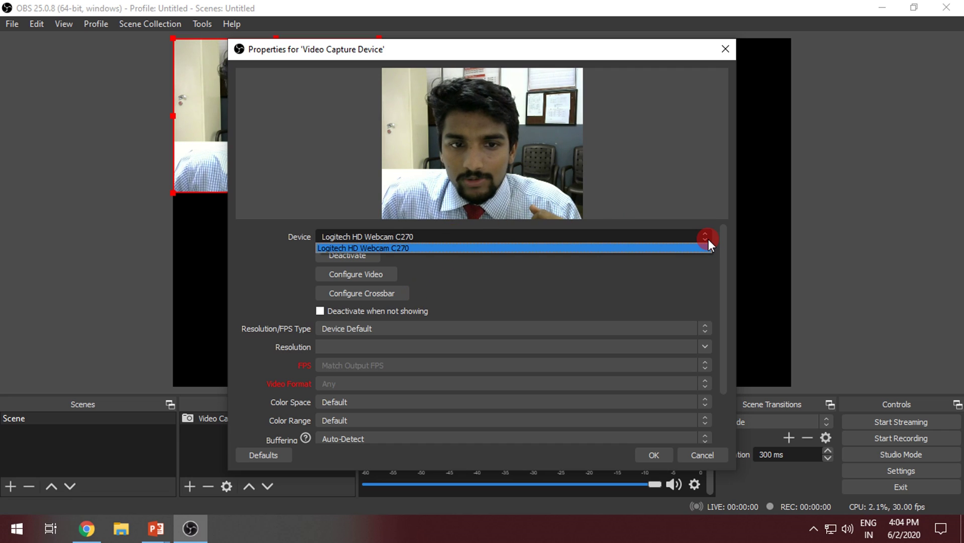
{"action": "left_click", "coordinate": [680, 240]}
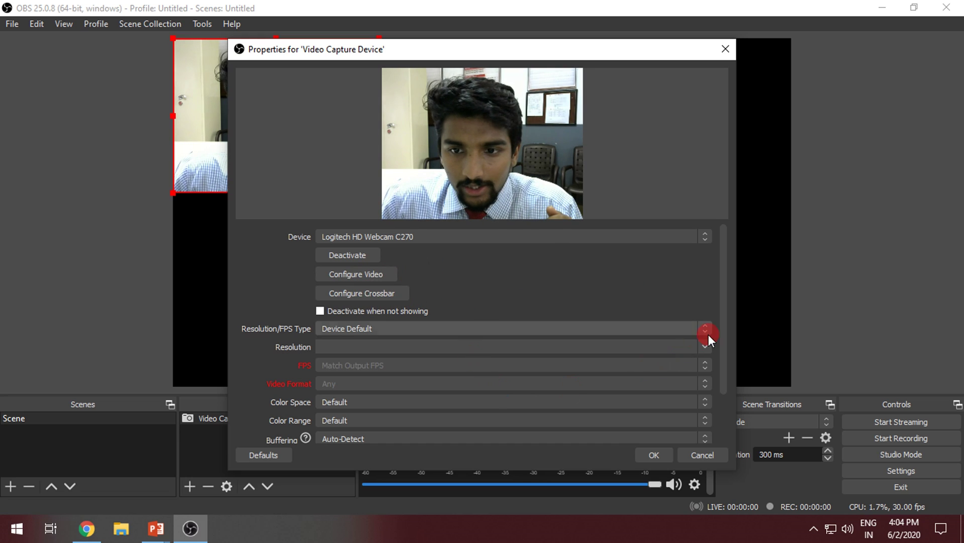
{"action": "left_click_drag", "start_coordinate": [724, 332], "coordinate": [729, 388]}
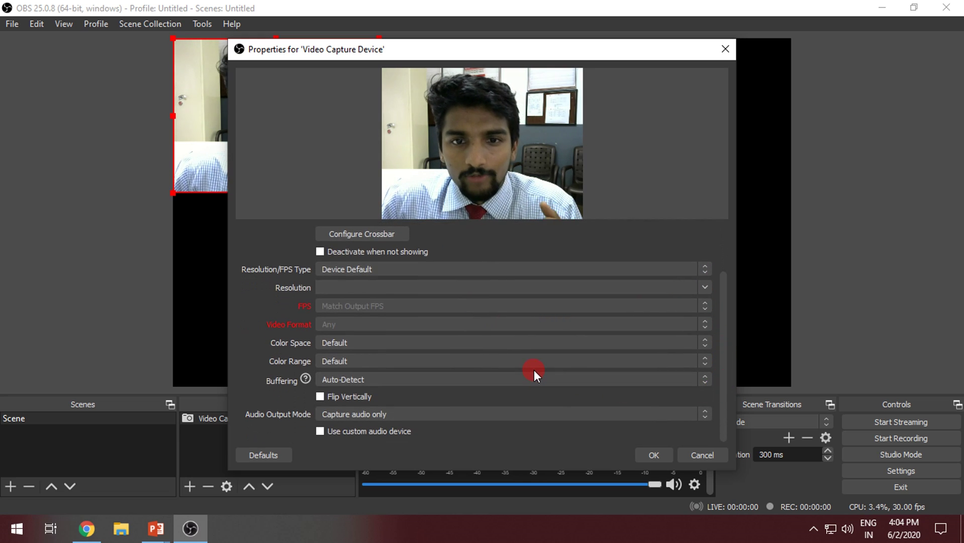
{"action": "left_click", "coordinate": [653, 455]}
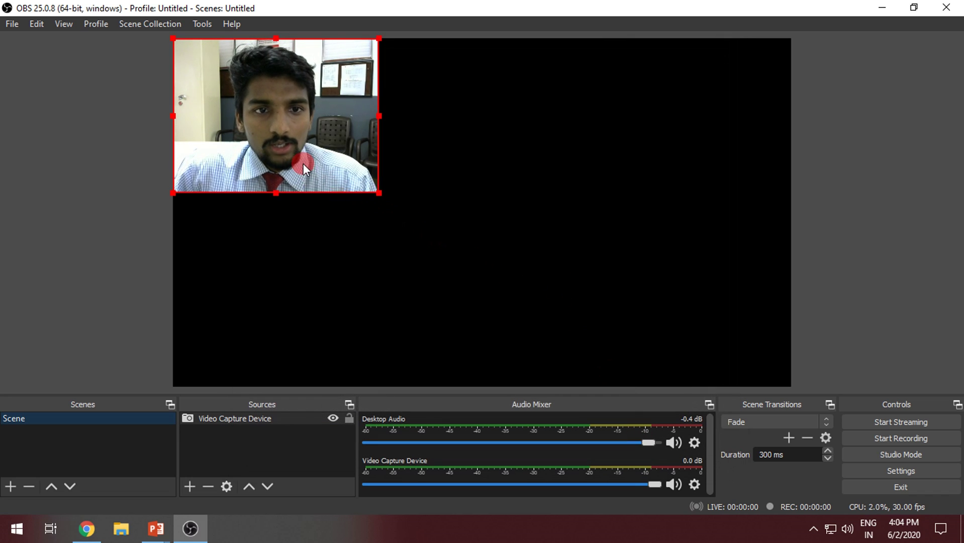
- Enlarge the webcam image to the full canvas width and crop its right and left sides
{"action": "left_click_drag", "start_coordinate": [334, 165], "coordinate": [627, 312]}
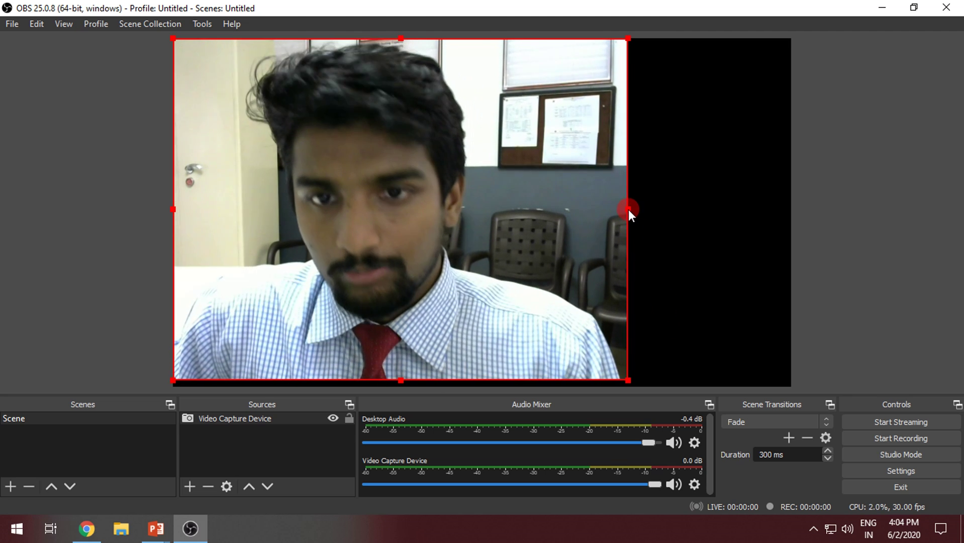
{"action": "left_click_drag", "start_coordinate": [628, 210], "coordinate": [785, 210]}
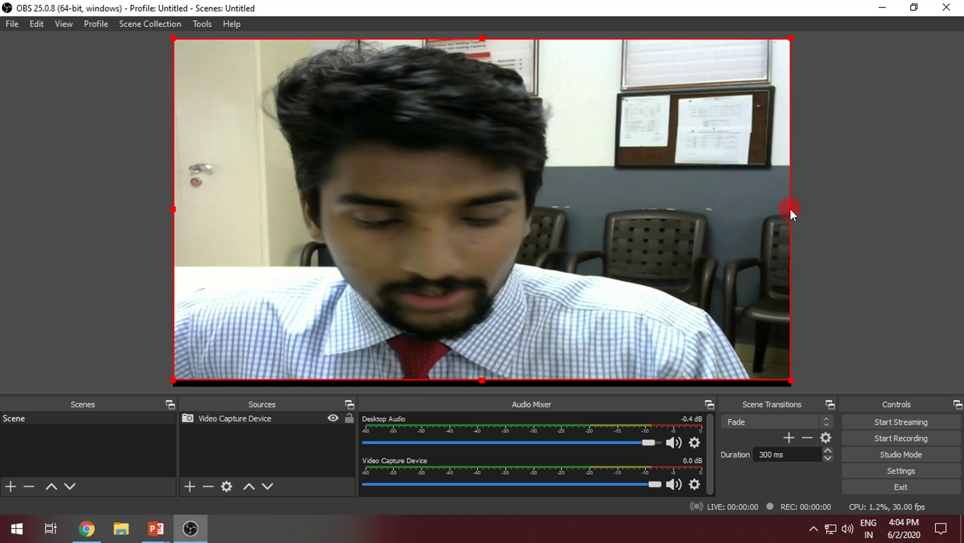
{"action": "left_click_drag", "start_coordinate": [791, 208], "coordinate": [684, 227]}
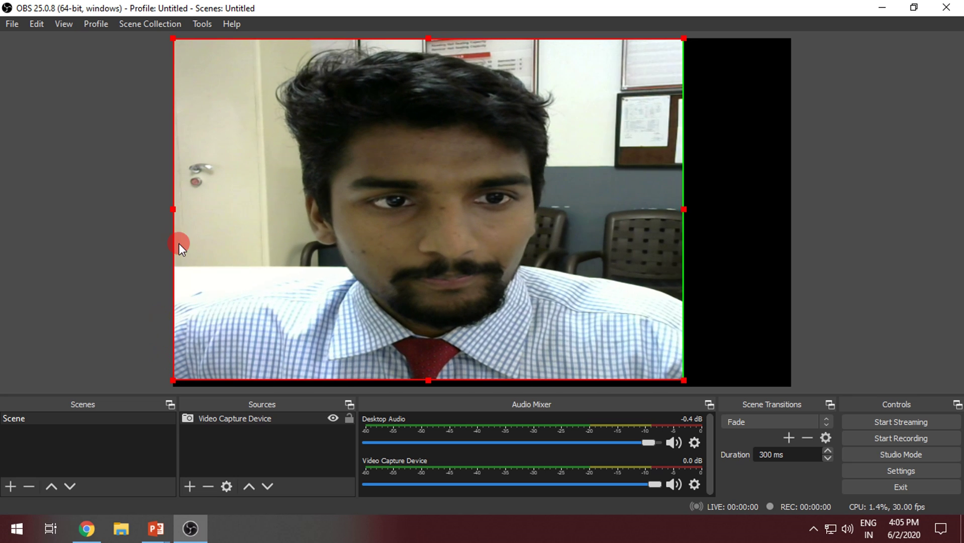
{"action": "left_click_drag", "start_coordinate": [174, 210], "coordinate": [289, 216]}
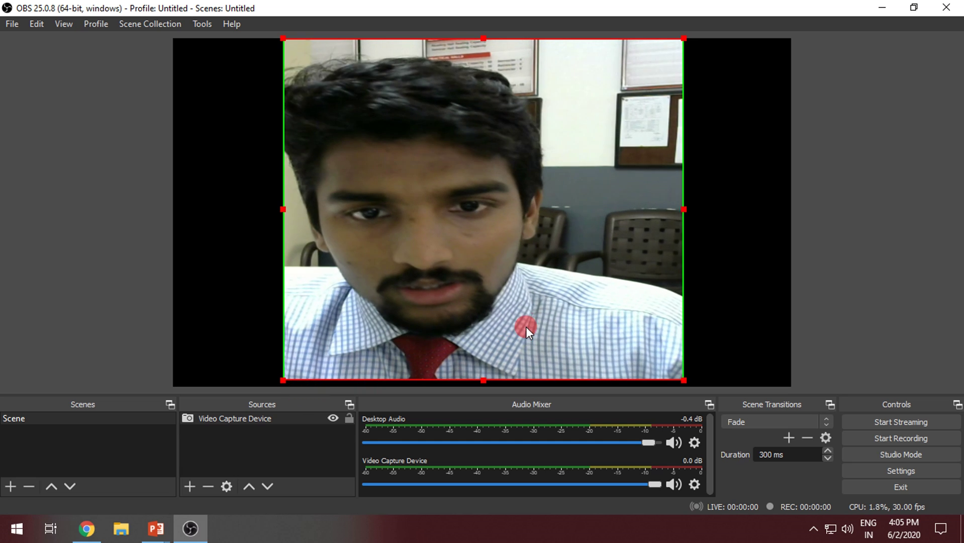
- Scale the cropped webcam image down to about a third of the canvas width and place it in the canvas's lower-left corner
{"action": "left_click_drag", "start_coordinate": [527, 323], "coordinate": [485, 319]}
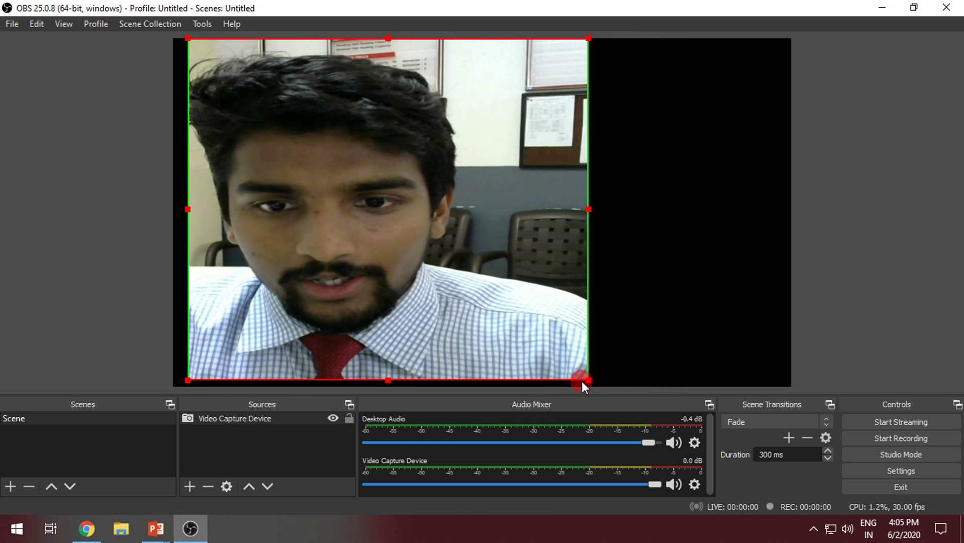
{"action": "left_click_drag", "start_coordinate": [587, 377], "coordinate": [394, 285]}
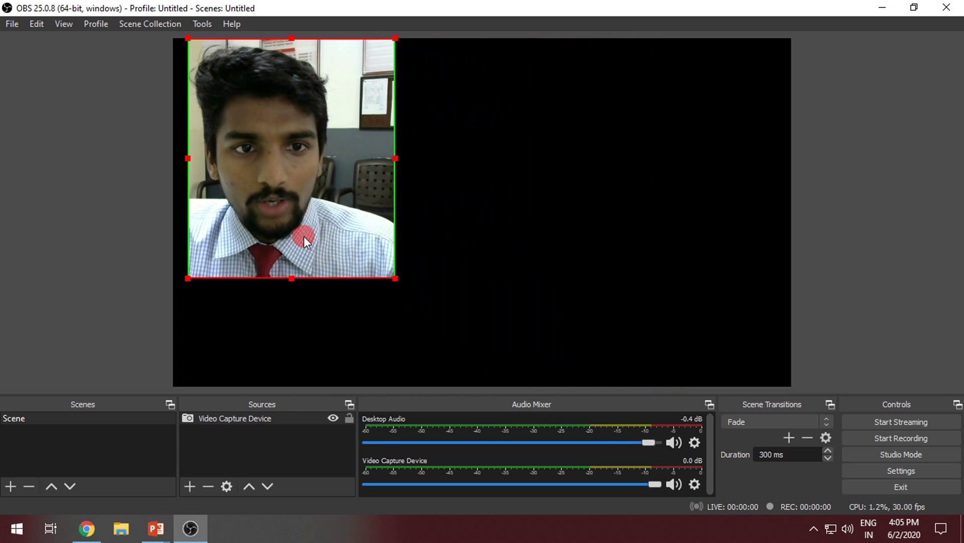
{"action": "left_click_drag", "start_coordinate": [304, 237], "coordinate": [296, 339]}
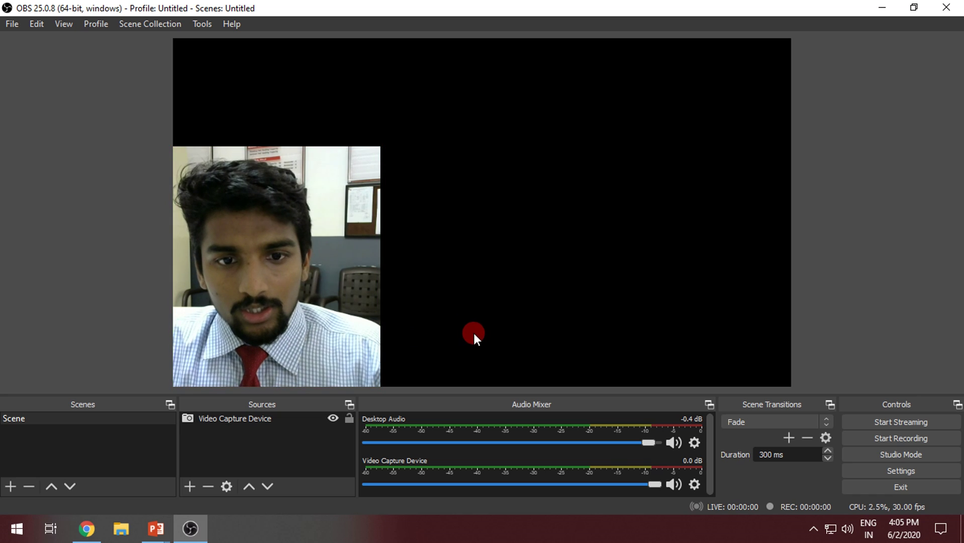
{"action": "left_click", "coordinate": [499, 313]}
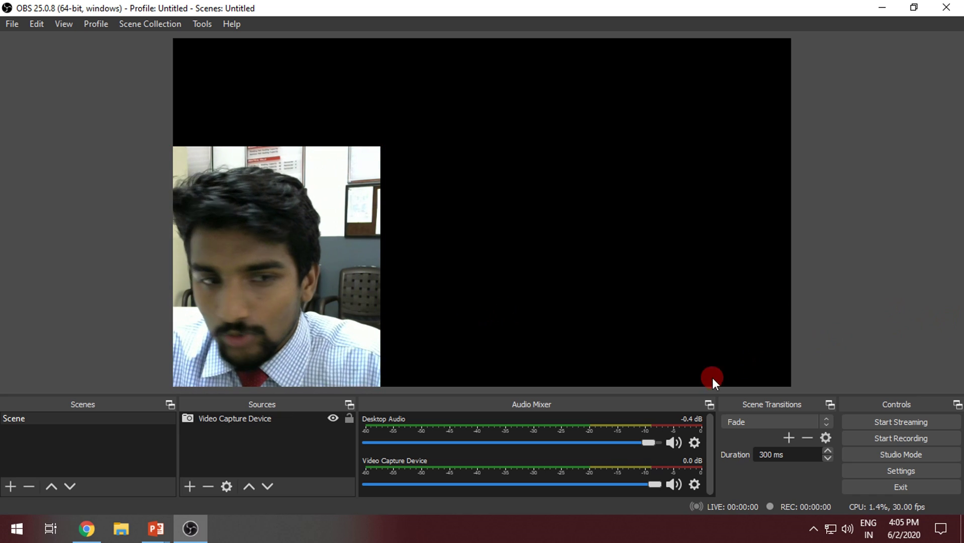
- Remove the Video Capture Device source from the scene
{"action": "right_click", "coordinate": [251, 420]}
{"action": "left_click", "coordinate": [277, 434]}
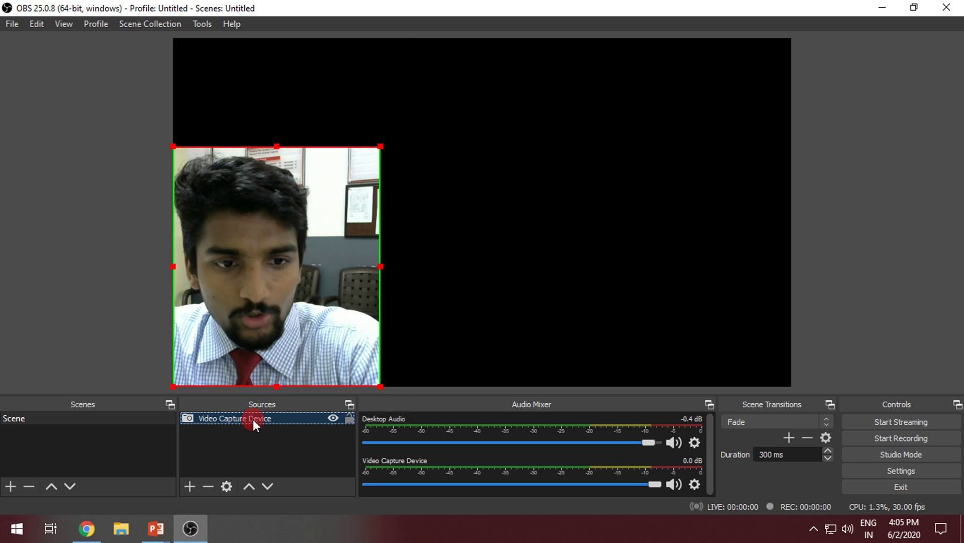
{"action": "left_click", "coordinate": [470, 326]}
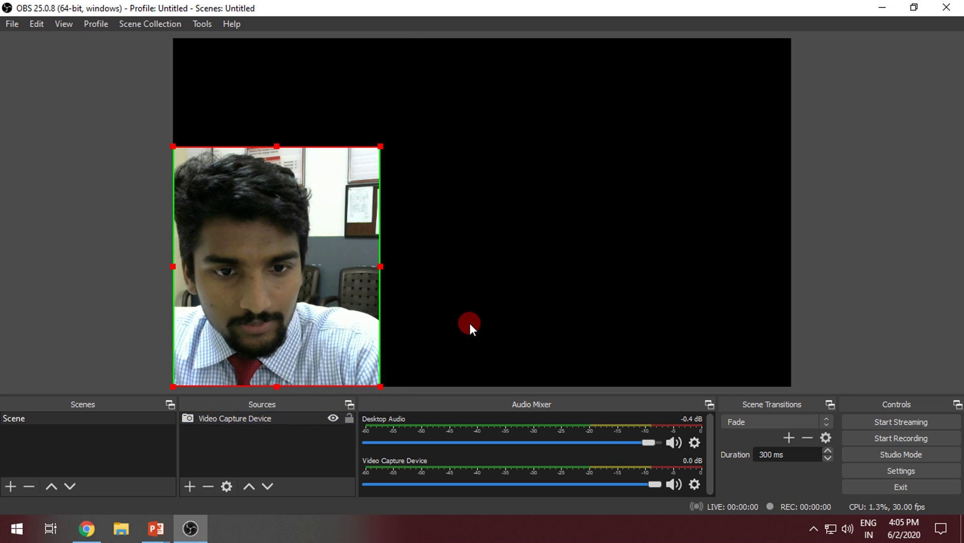
{"action": "left_click", "coordinate": [239, 417]}
{"action": "key", "text": "Delete"}
{"action": "left_click", "coordinate": [541, 283]}
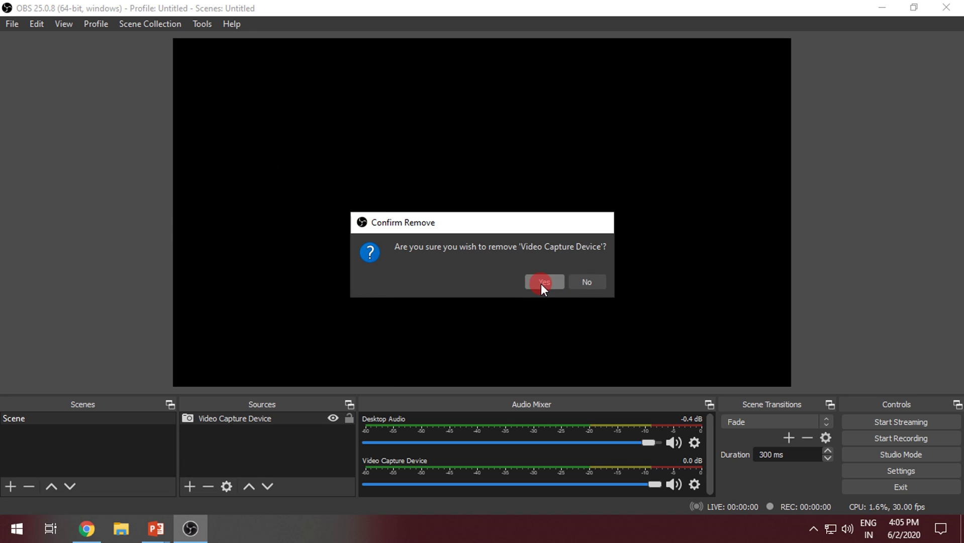
- Add a new Window Capture source to the scene
{"action": "left_click", "coordinate": [192, 490]}
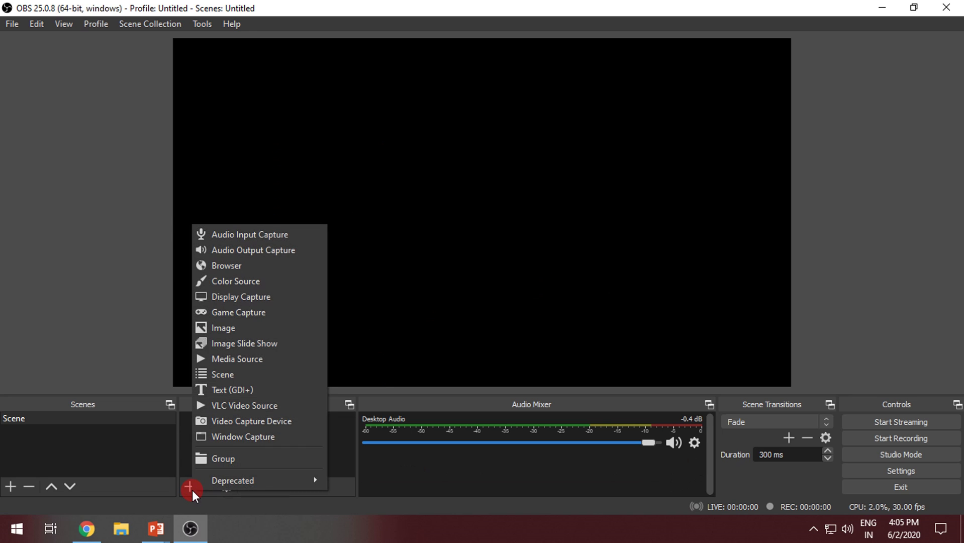
{"action": "left_click", "coordinate": [256, 438]}
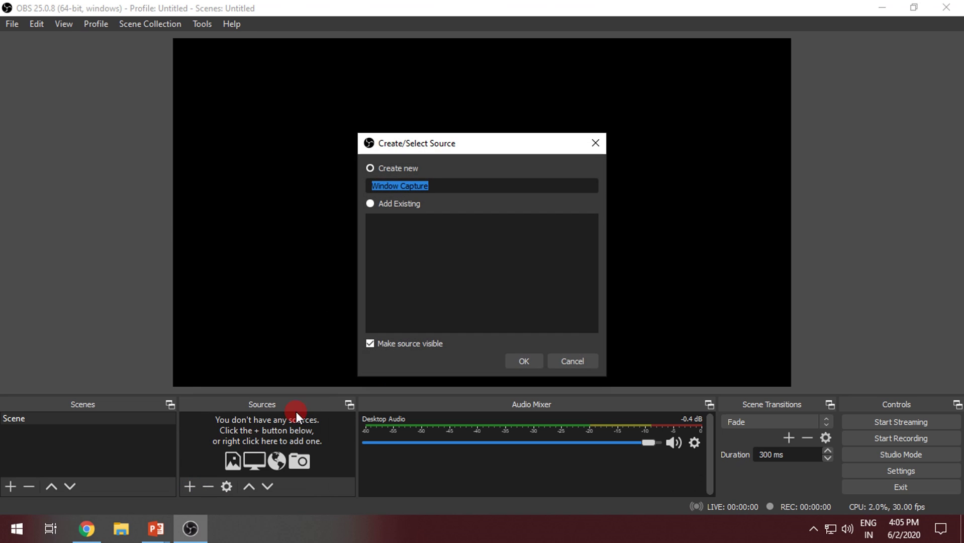
{"action": "left_click", "coordinate": [525, 362]}
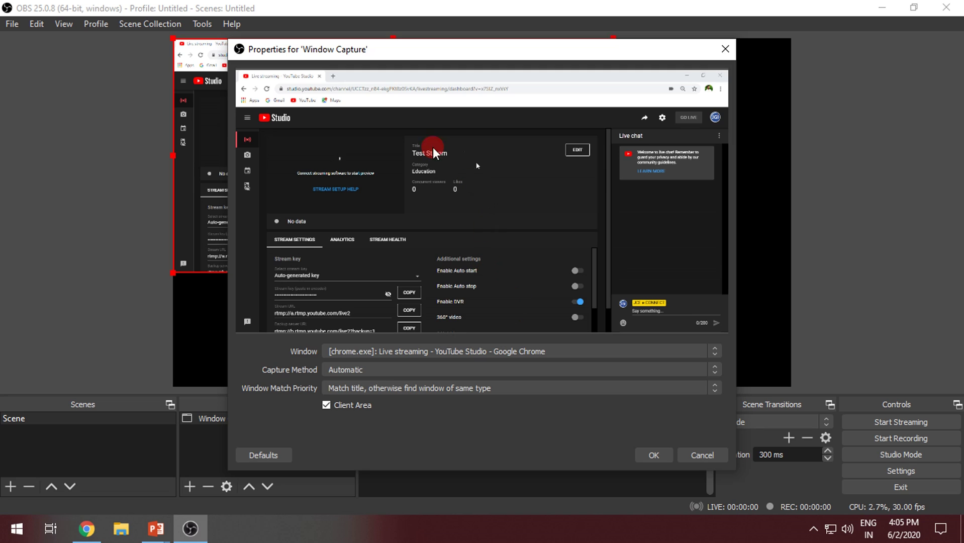
{"action": "left_click_drag", "start_coordinate": [405, 48], "coordinate": [410, 81]}
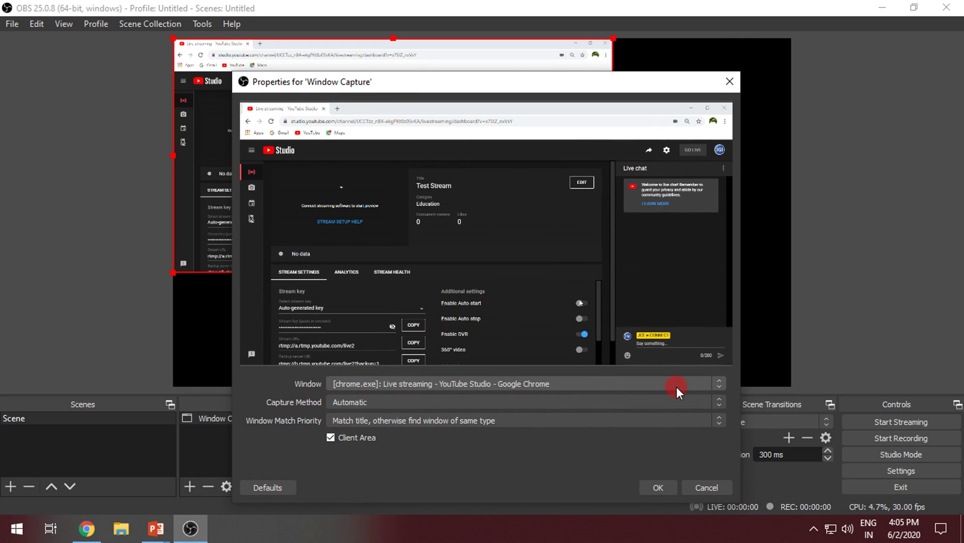
- Examine which open windows can be captured and cancel the Window Capture properties
{"action": "left_click", "coordinate": [556, 385]}
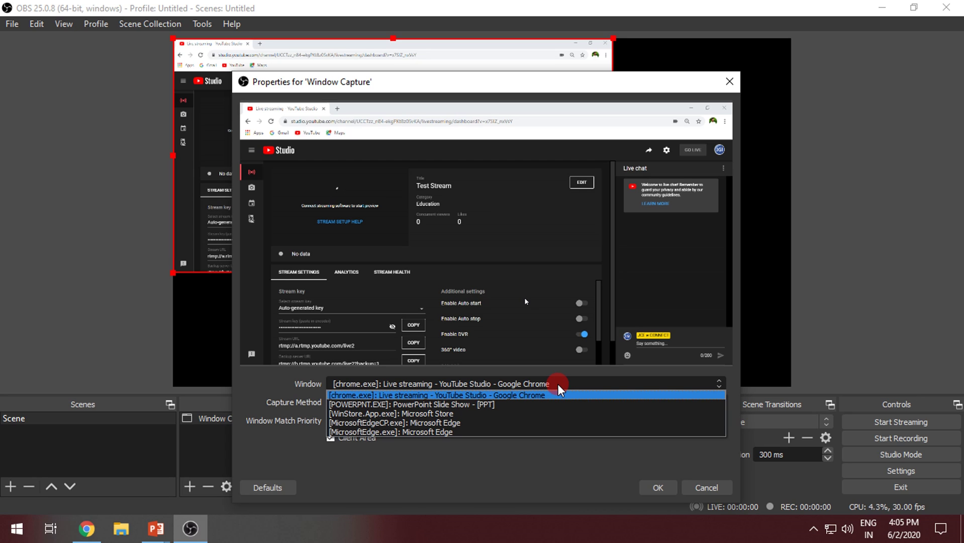
{"action": "left_click", "coordinate": [558, 384]}
{"action": "left_click", "coordinate": [558, 384]}
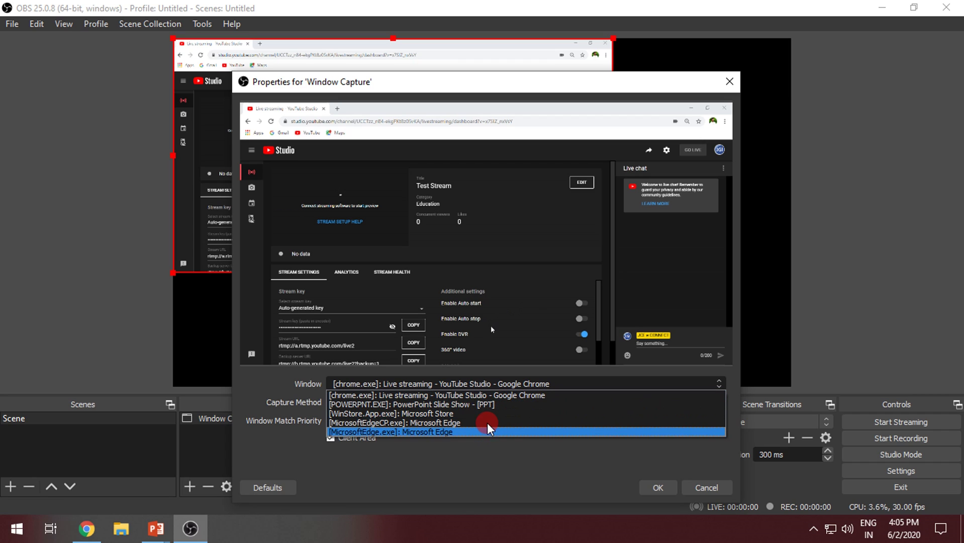
{"action": "left_click", "coordinate": [562, 382]}
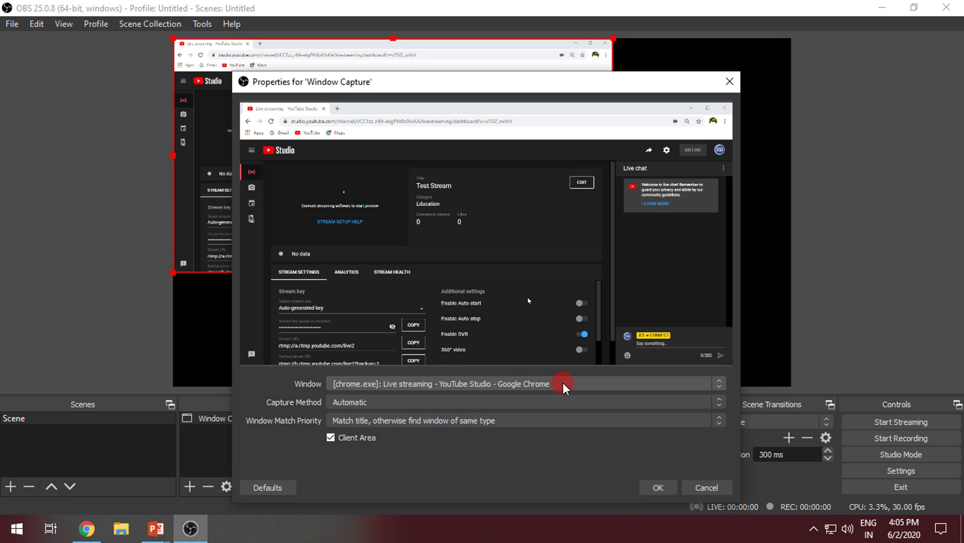
{"action": "left_click", "coordinate": [563, 383]}
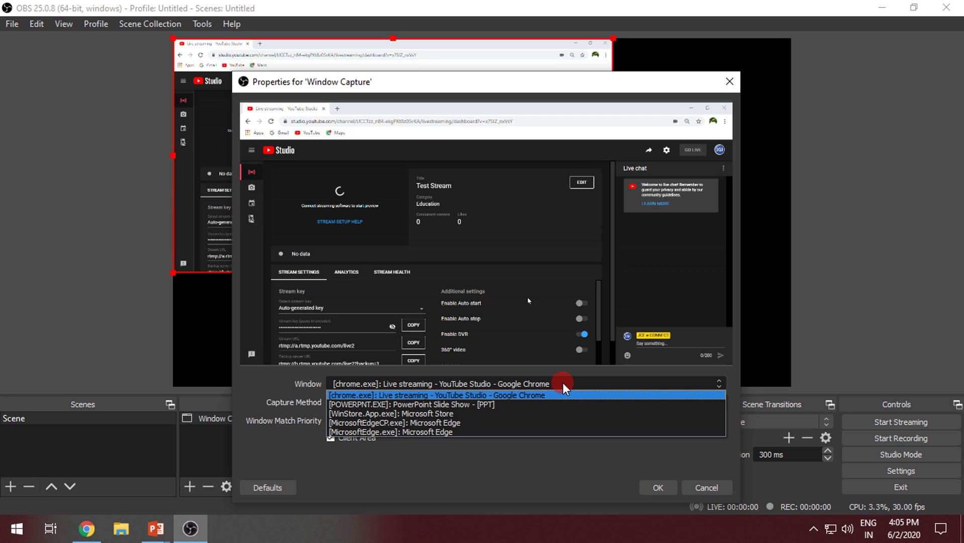
{"action": "left_click", "coordinate": [563, 382]}
{"action": "left_click", "coordinate": [562, 382]}
{"action": "left_click", "coordinate": [563, 382]}
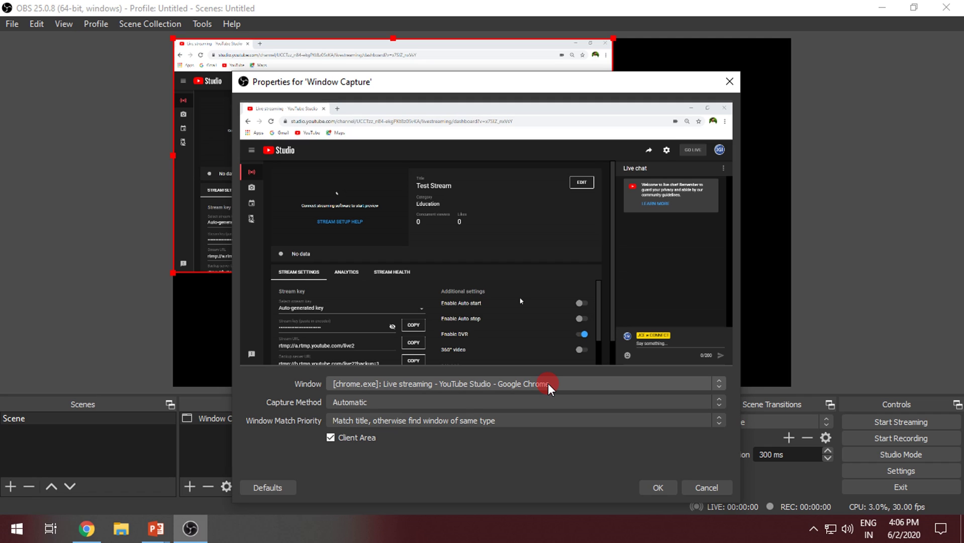
{"action": "left_click", "coordinate": [706, 488]}
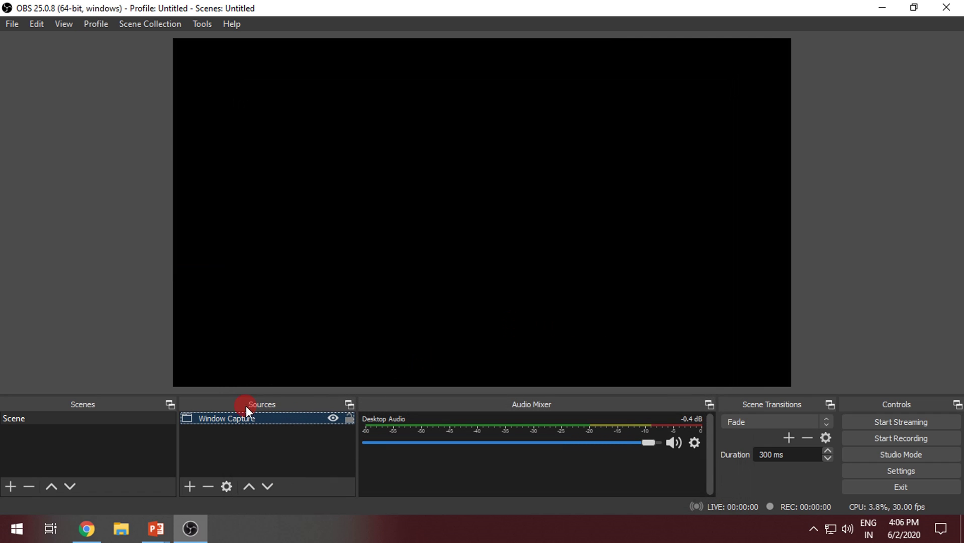
- Add a new Video Capture Device source with Logitech HD Webcam C270 as the device
{"action": "left_click", "coordinate": [189, 487]}
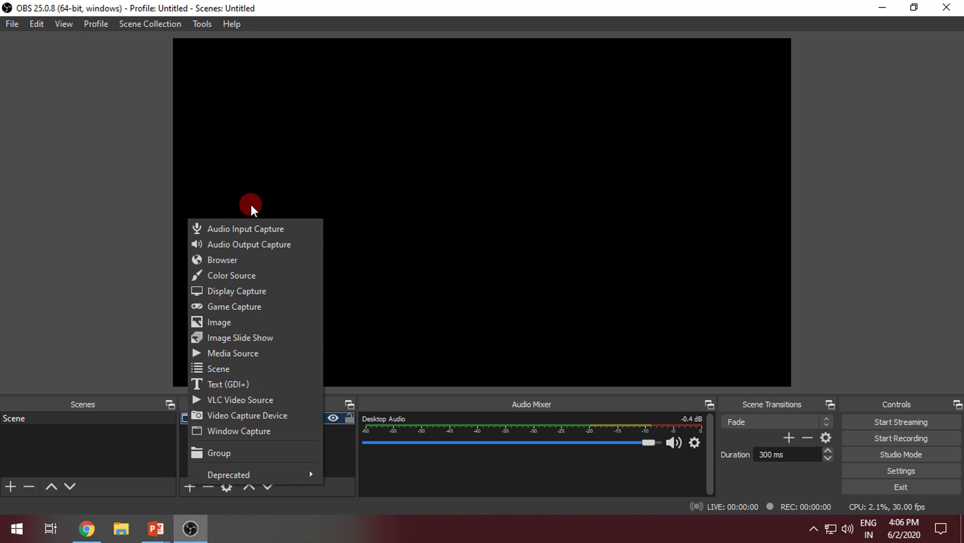
{"action": "left_click", "coordinate": [248, 415]}
{"action": "left_click", "coordinate": [525, 362]}
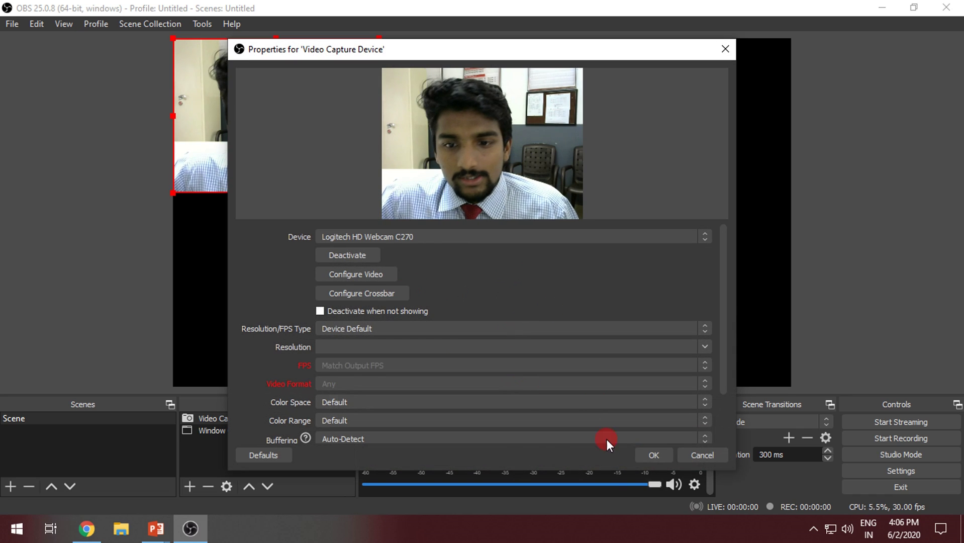
{"action": "left_click", "coordinate": [651, 455]}
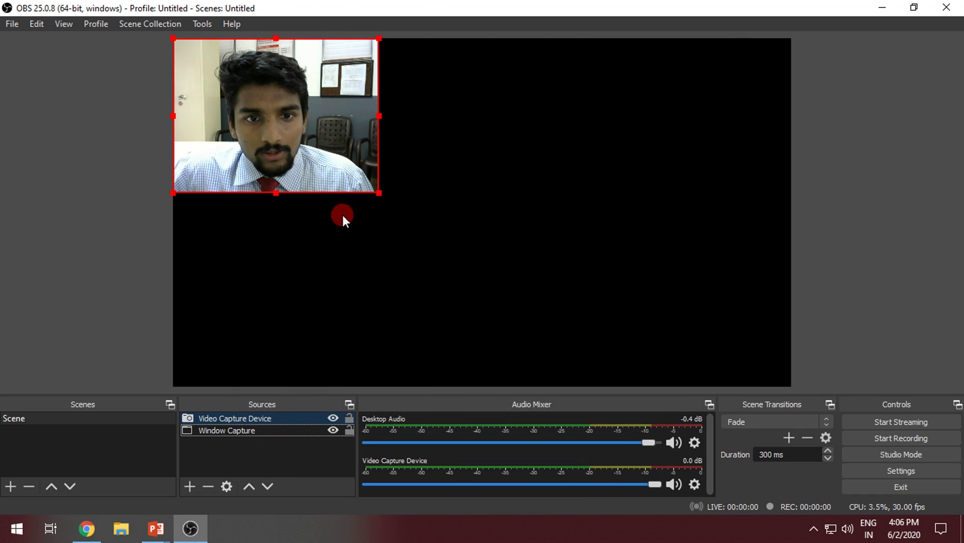
- Examine the stream settings and the base and output resolution options in the OBS video settings
{"action": "left_click", "coordinate": [899, 471]}
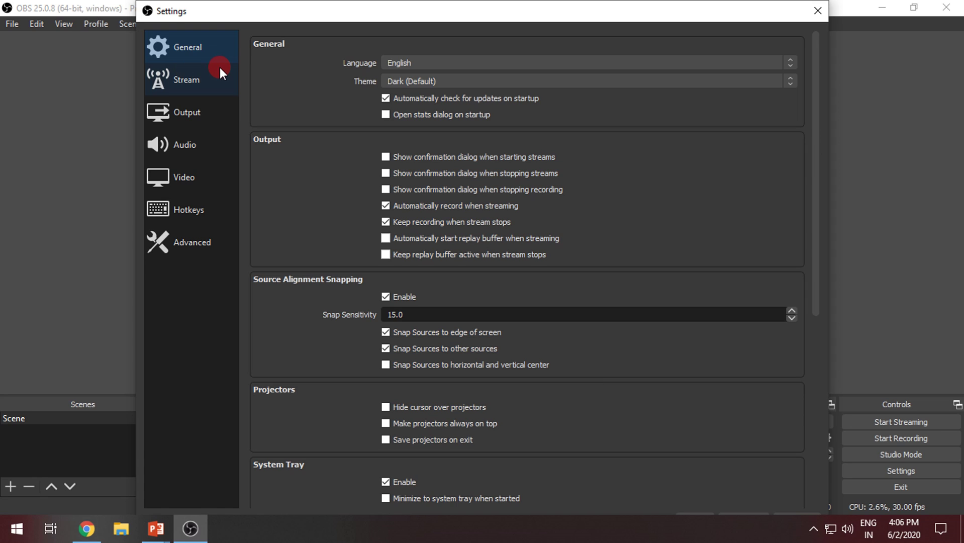
{"action": "left_click", "coordinate": [186, 82]}
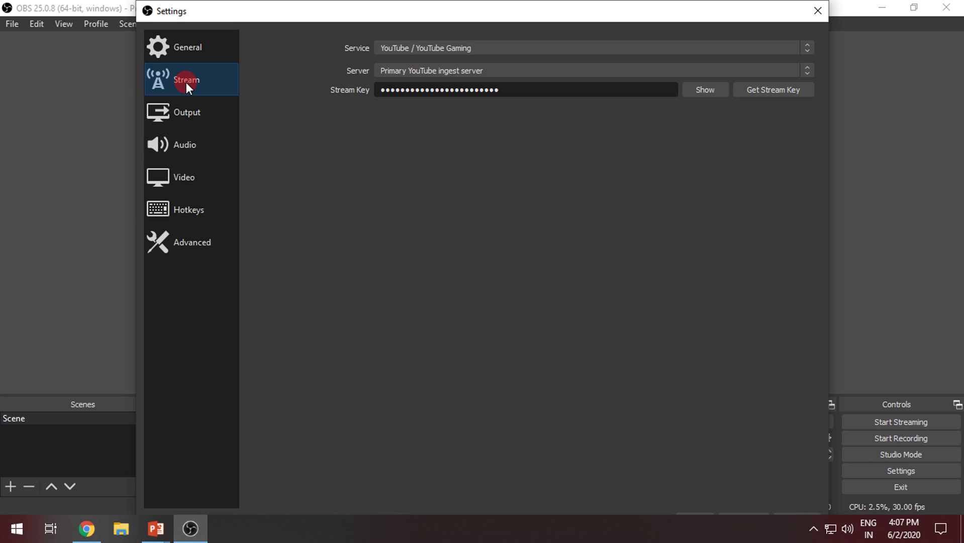
{"action": "left_click", "coordinate": [194, 173]}
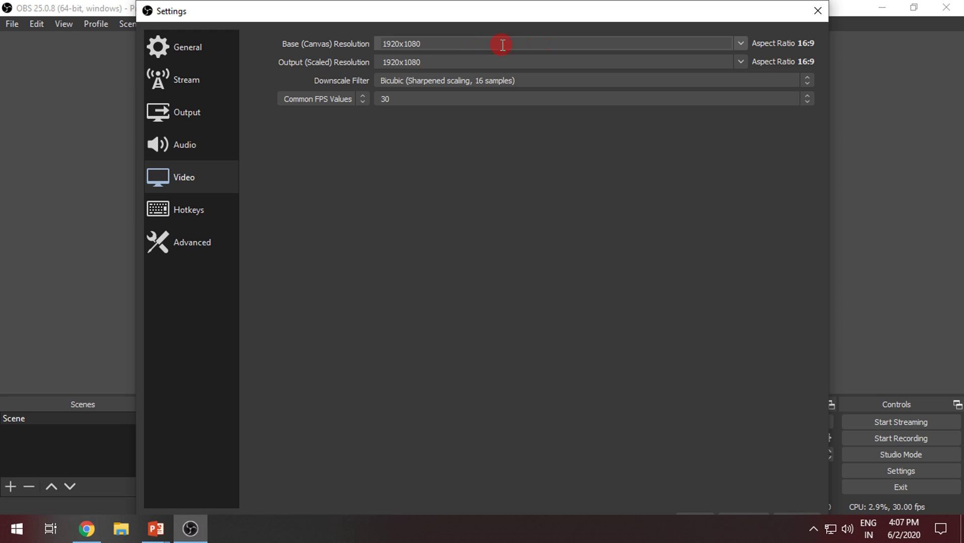
{"action": "left_click", "coordinate": [739, 44]}
{"action": "left_click", "coordinate": [737, 44]}
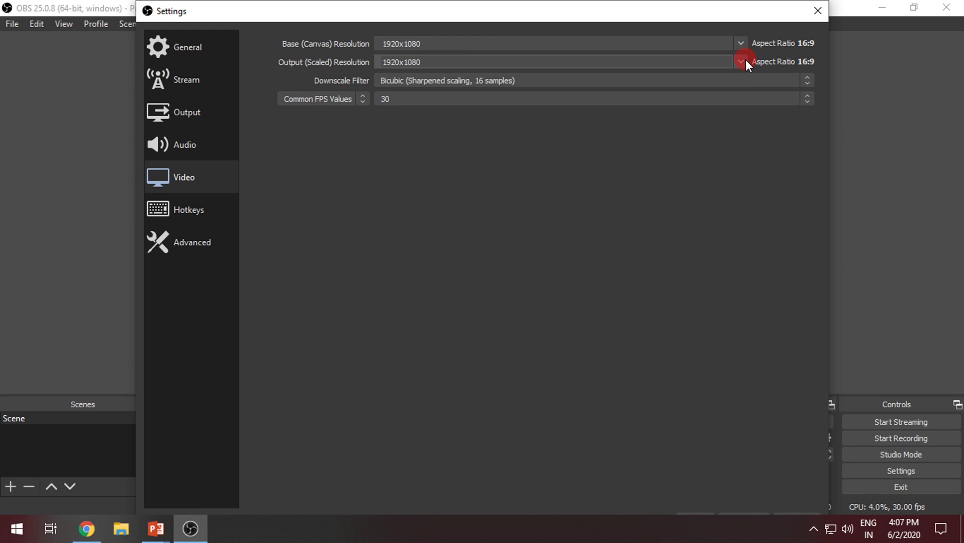
{"action": "left_click", "coordinate": [745, 60]}
{"action": "left_click", "coordinate": [745, 60]}
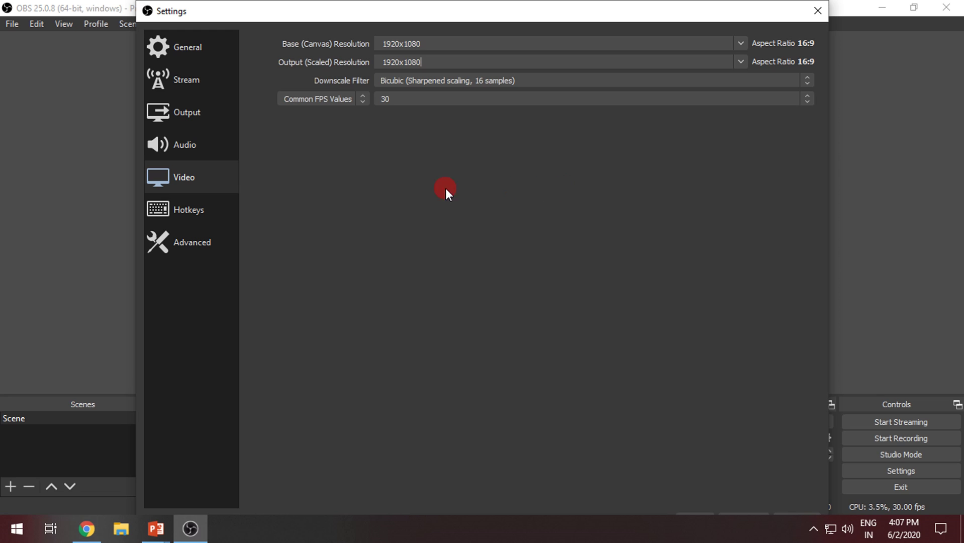
- Choose YouTube / YouTube Gaming as the streaming service and clear the existing stream key
{"action": "left_click", "coordinate": [174, 85]}
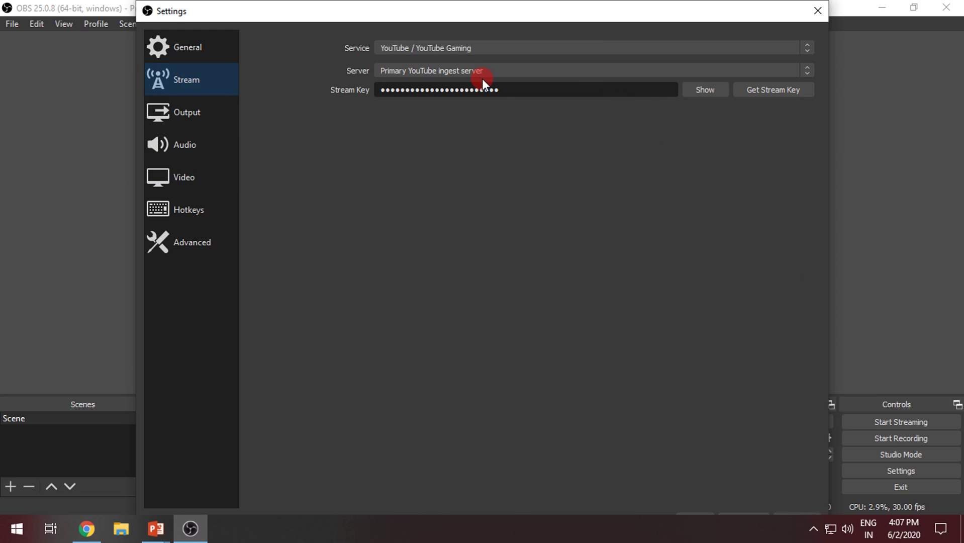
{"action": "left_click", "coordinate": [497, 44]}
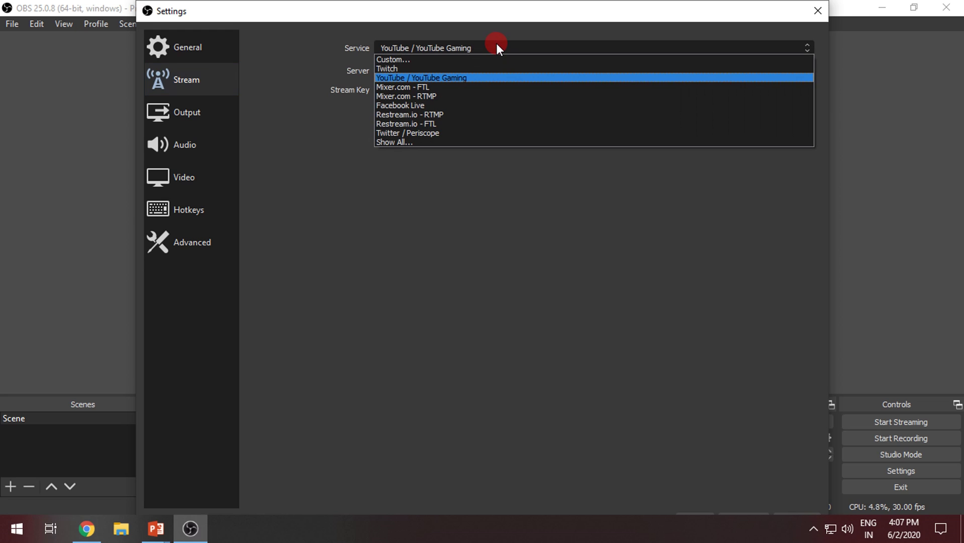
{"action": "left_click", "coordinate": [460, 78]}
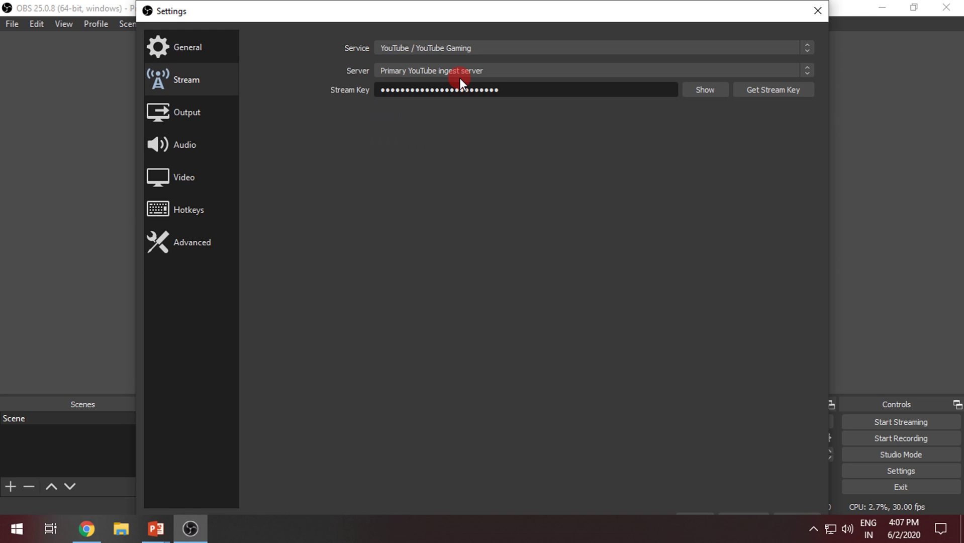
{"action": "left_click", "coordinate": [476, 69]}
{"action": "left_click_drag", "start_coordinate": [542, 84], "coordinate": [376, 88]}
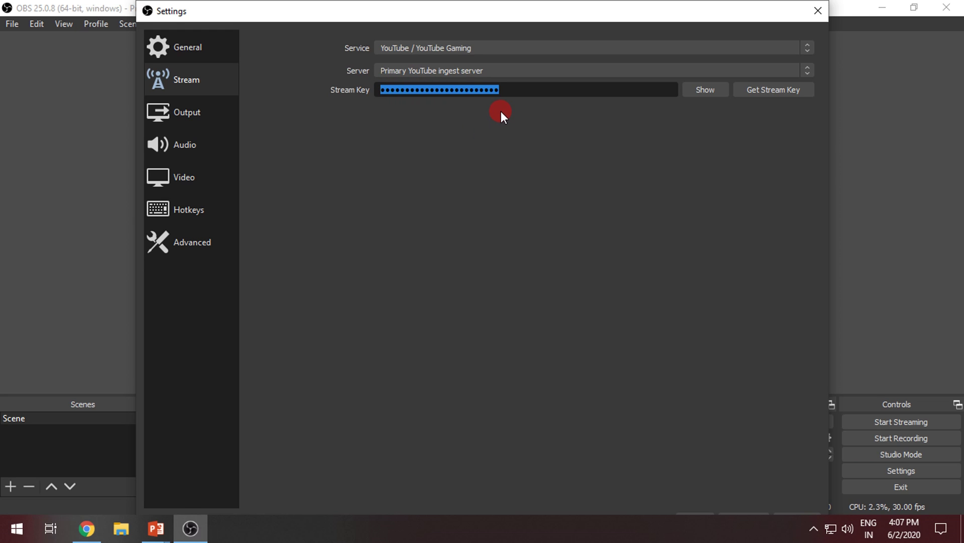
{"action": "key", "text": "BackSpace"}
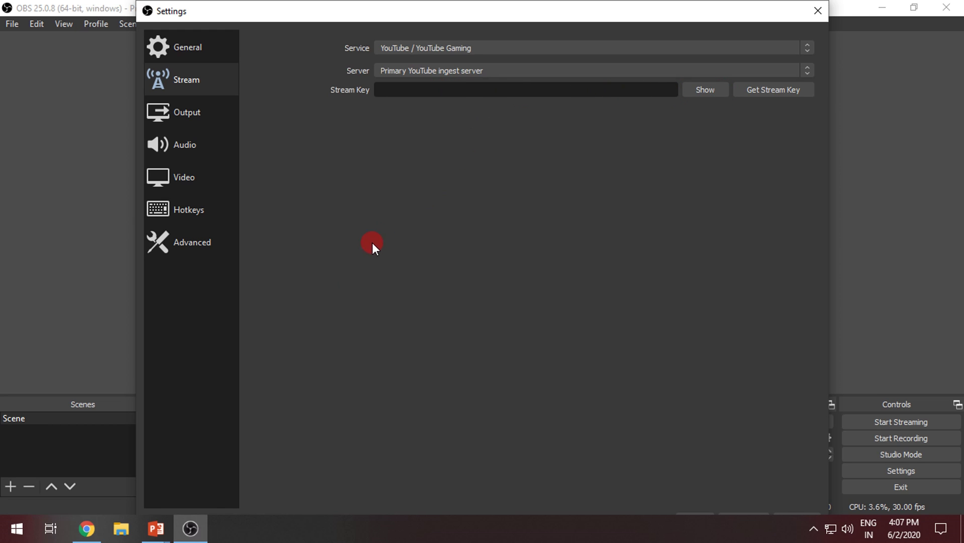
- Copy the auto-generated stream key from YouTube Studio and paste it as the stream key in OBS Studio
{"action": "mouse_move", "coordinate": [86, 528]}
{"action": "left_click", "coordinate": [86, 454]}
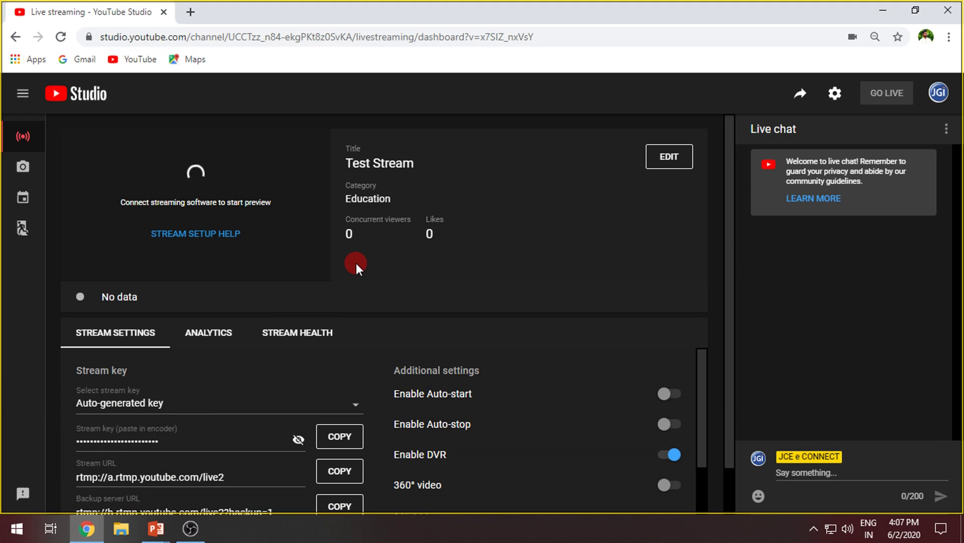
{"action": "scroll", "coordinate": [355, 262], "scroll_direction": "down", "scroll_amount": 1}
{"action": "scroll", "coordinate": [313, 246], "scroll_direction": "up", "scroll_amount": 1}
{"action": "left_click", "coordinate": [330, 436]}
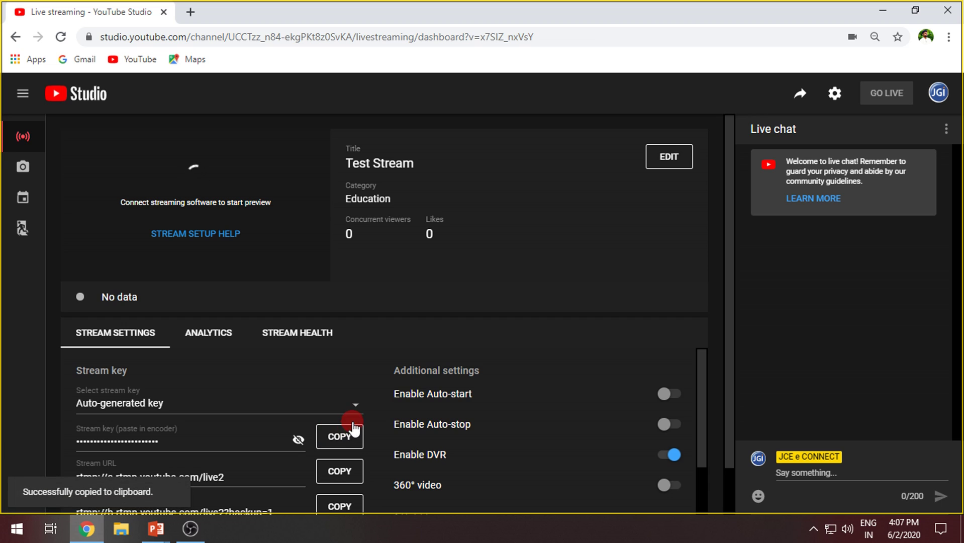
{"action": "left_click", "coordinate": [190, 528]}
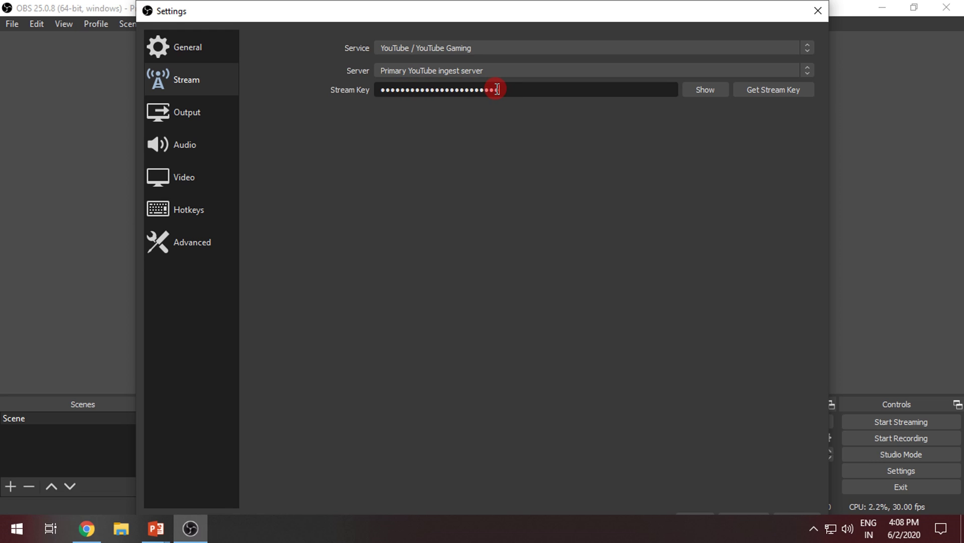
- Compare the revealed stream key in OBS Studio with the one in YouTube Studio, hide both, and save the OBS stream settings
{"action": "left_click", "coordinate": [697, 94]}
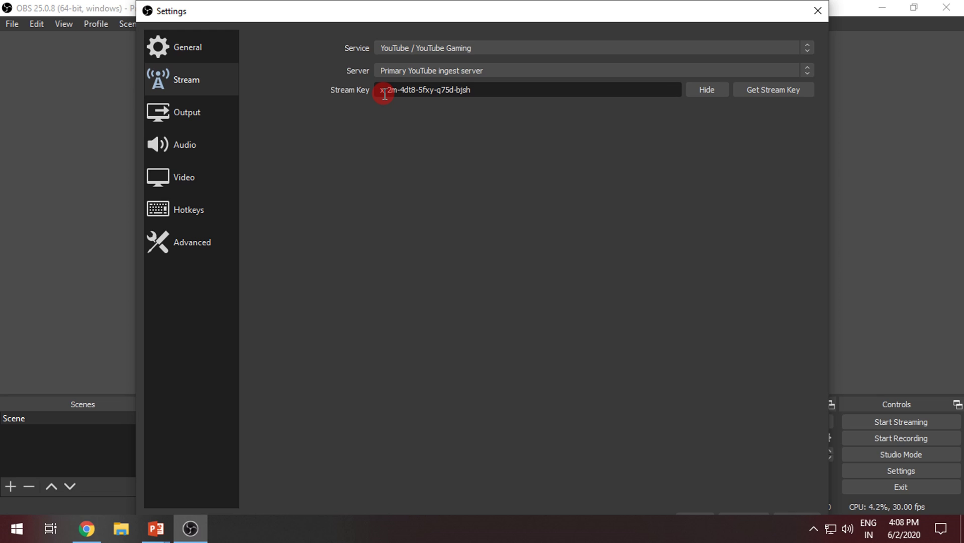
{"action": "left_click", "coordinate": [690, 94]}
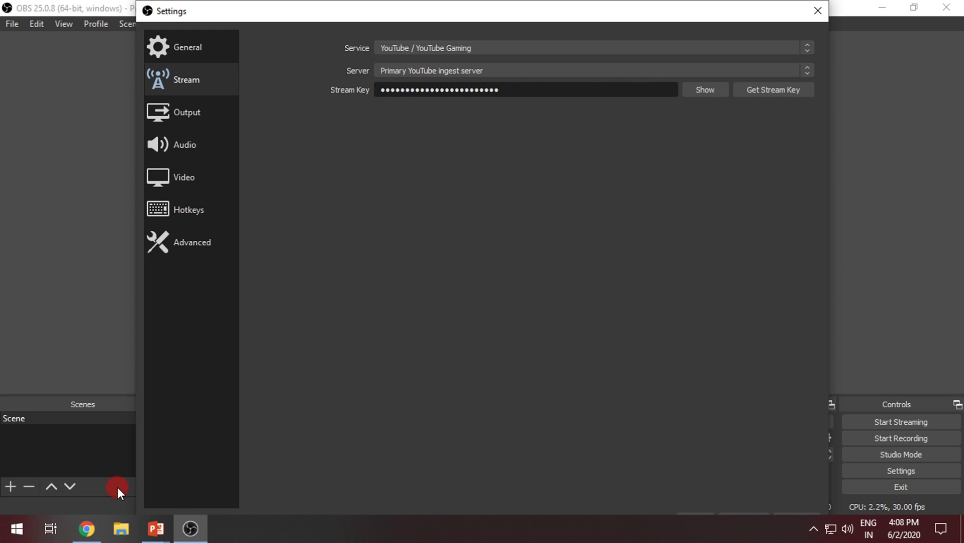
{"action": "left_click", "coordinate": [88, 528]}
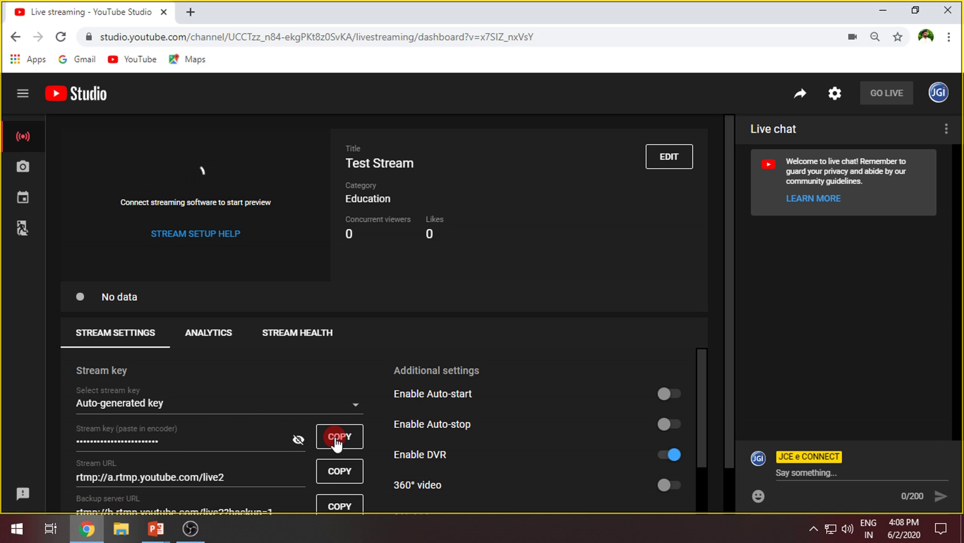
{"action": "left_click", "coordinate": [299, 441]}
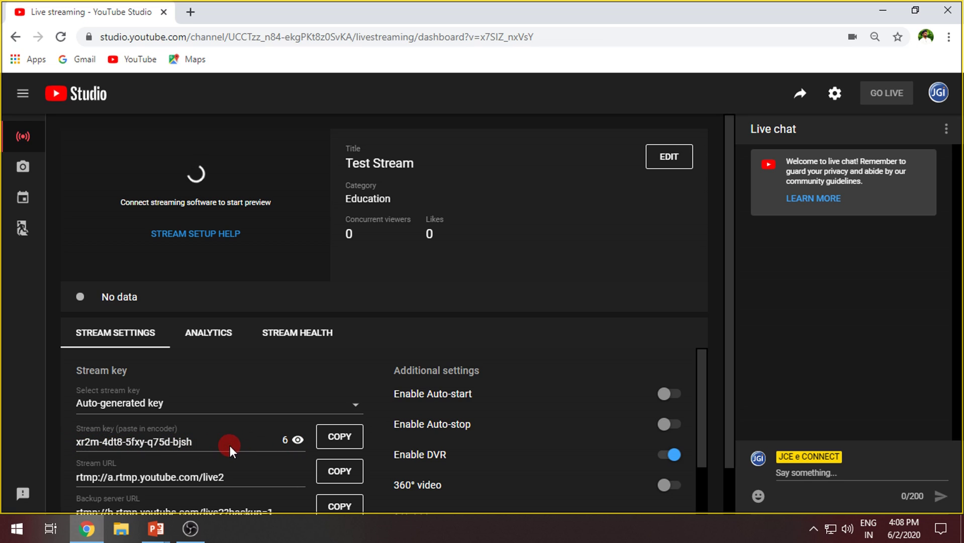
{"action": "left_click", "coordinate": [301, 441]}
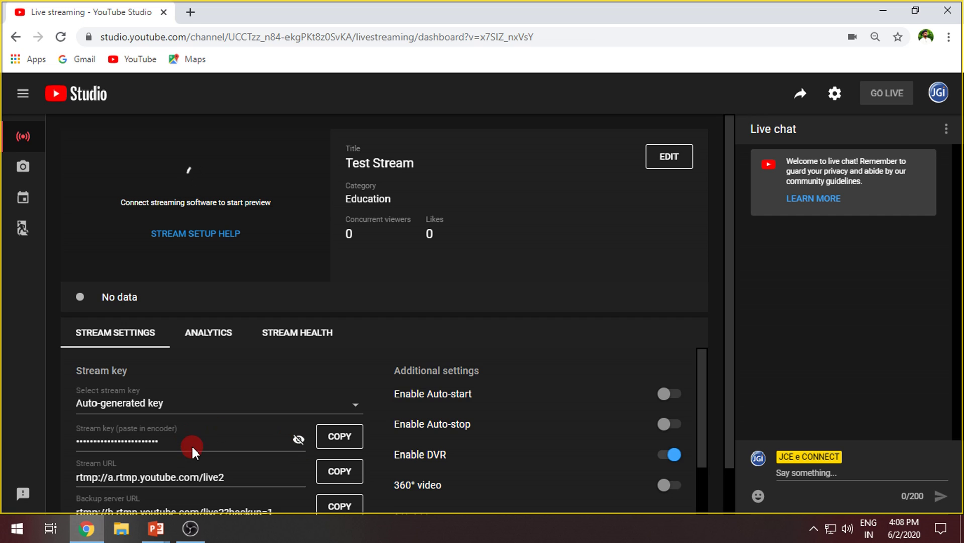
{"action": "left_click", "coordinate": [188, 534]}
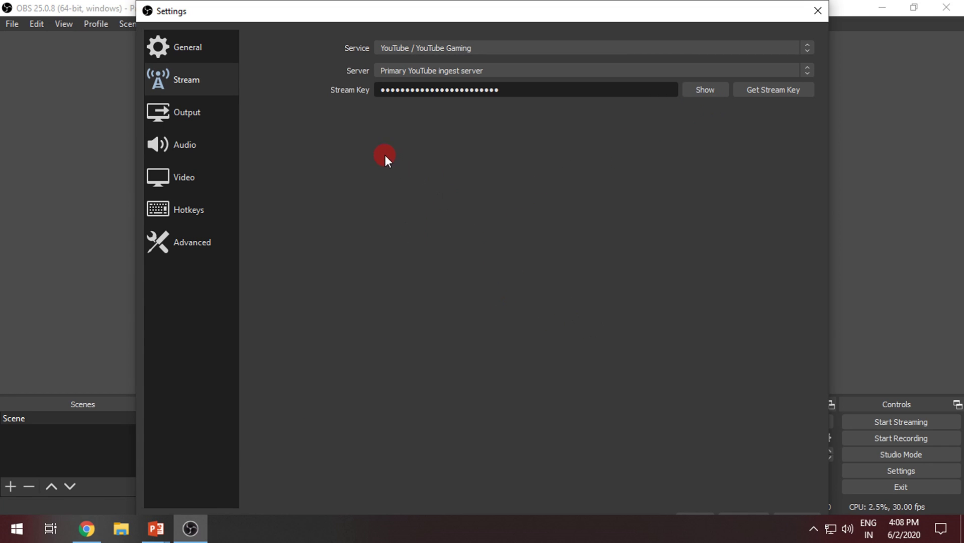
{"action": "left_click_drag", "start_coordinate": [141, 11], "coordinate": [303, 91]}
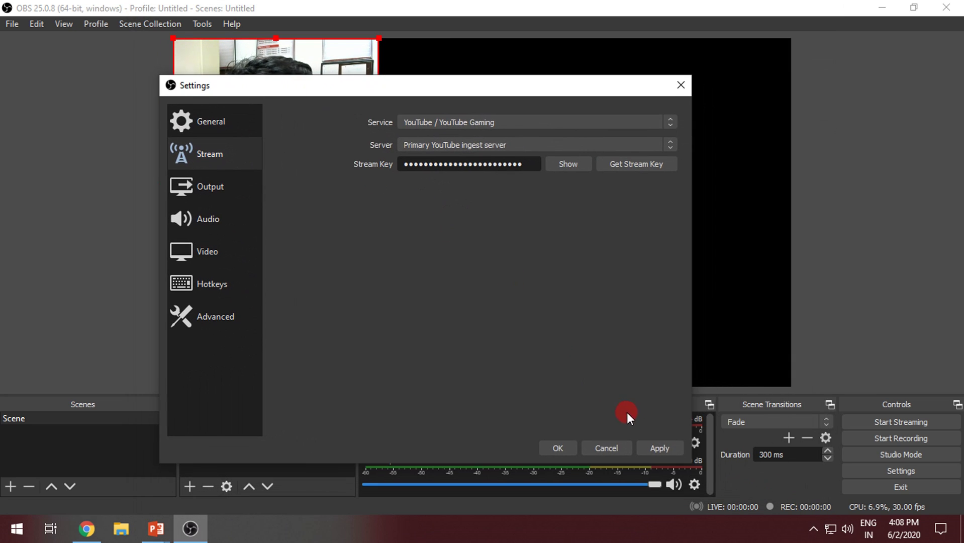
{"action": "left_click", "coordinate": [565, 450]}
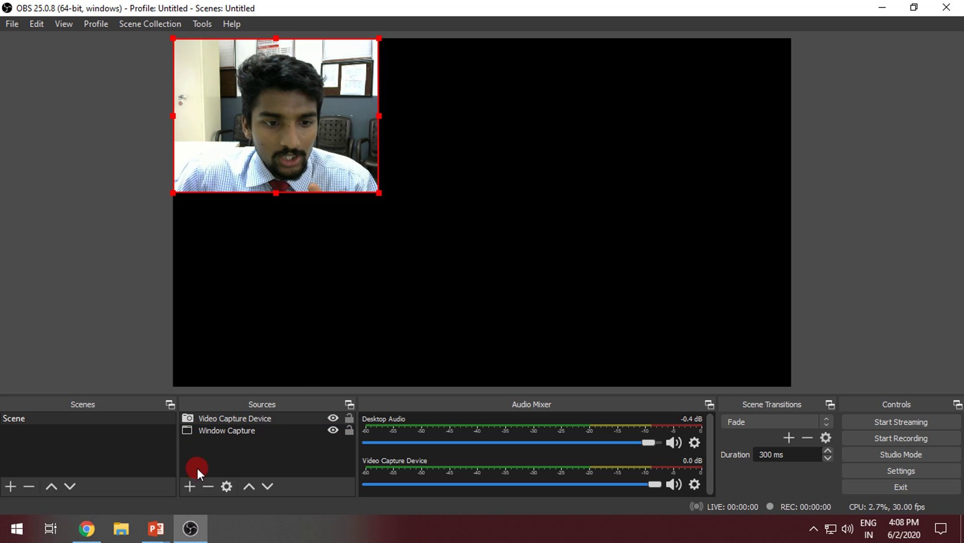
- Check the Test Stream dashboard in YouTube Studio, return to OBS Studio and start streaming
{"action": "left_click", "coordinate": [98, 533]}
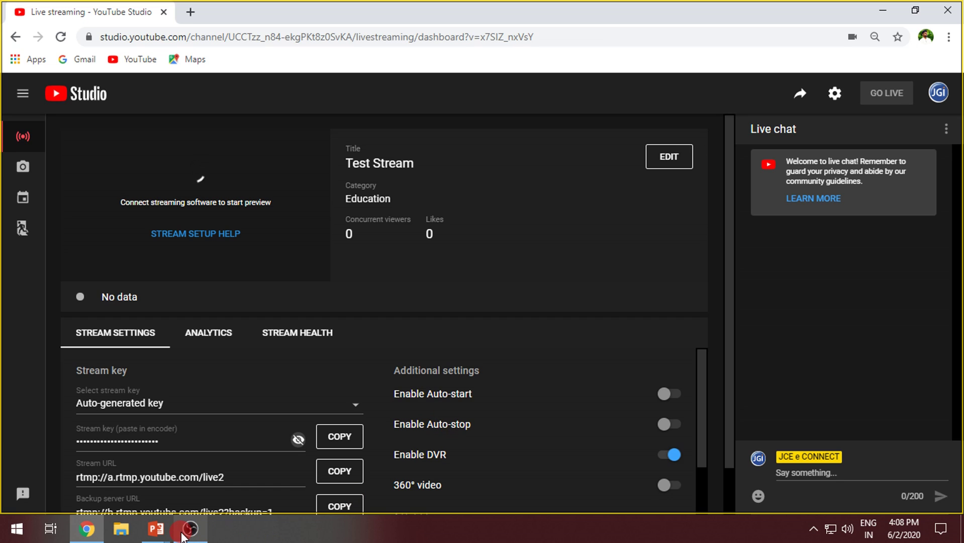
{"action": "left_click", "coordinate": [902, 177]}
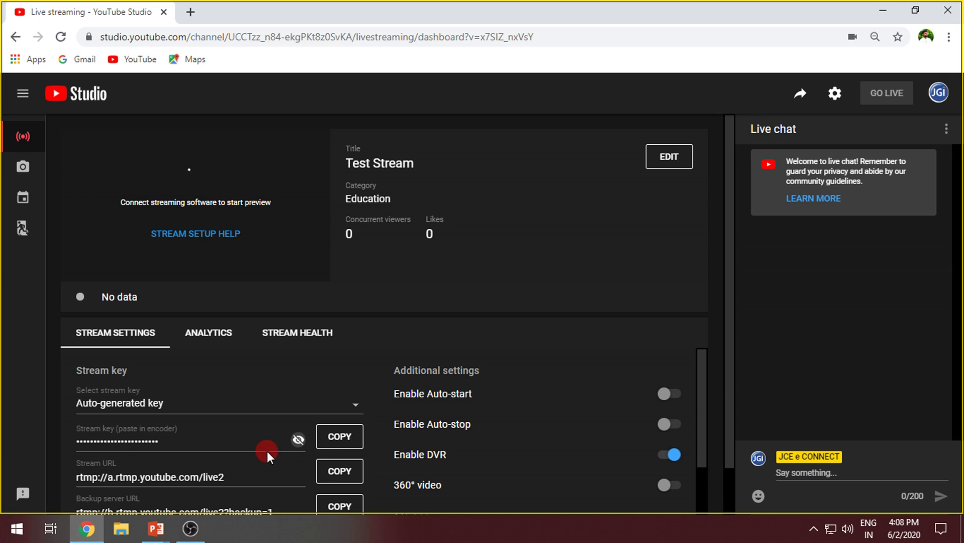
{"action": "left_click", "coordinate": [192, 528]}
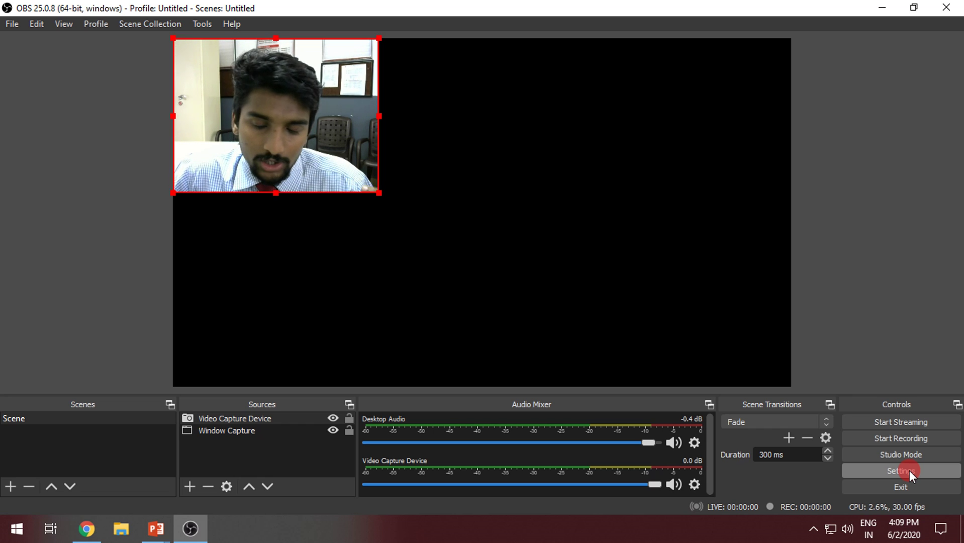
{"action": "left_click", "coordinate": [896, 423]}
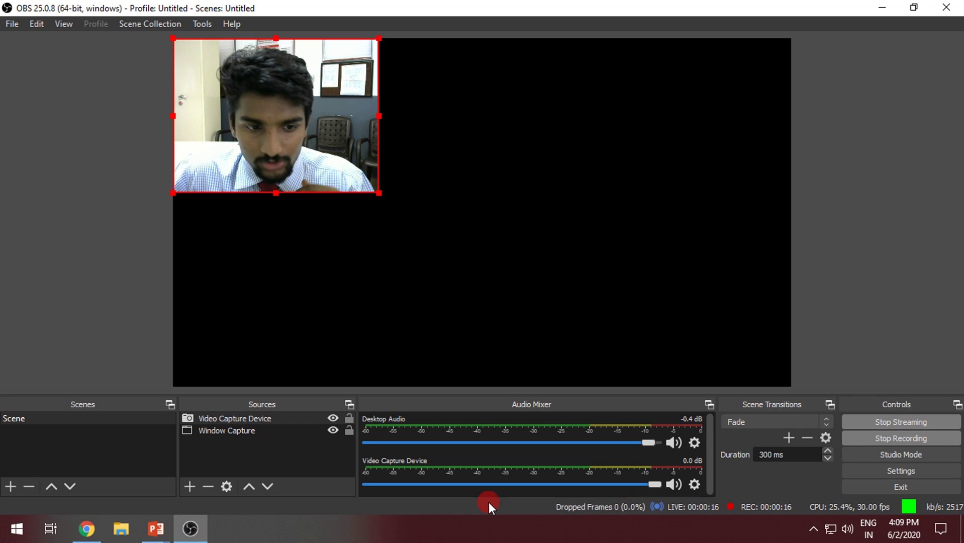
- Switch to YouTube Studio and check the connection status and preview of the incoming stream
{"action": "left_click", "coordinate": [82, 532]}
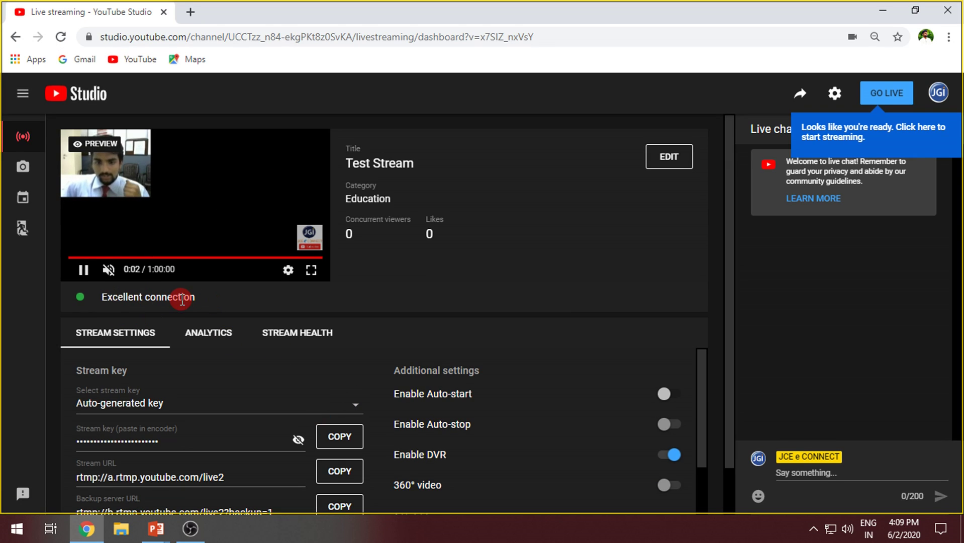
{"action": "left_click_drag", "start_coordinate": [194, 297], "coordinate": [109, 306]}
{"action": "left_click", "coordinate": [156, 297]}
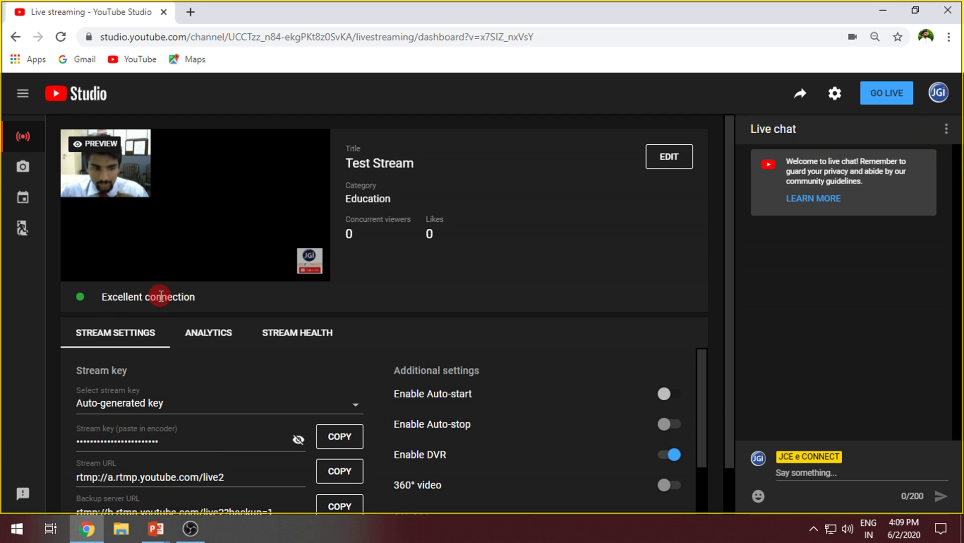
{"action": "mouse_move", "coordinate": [147, 158]}
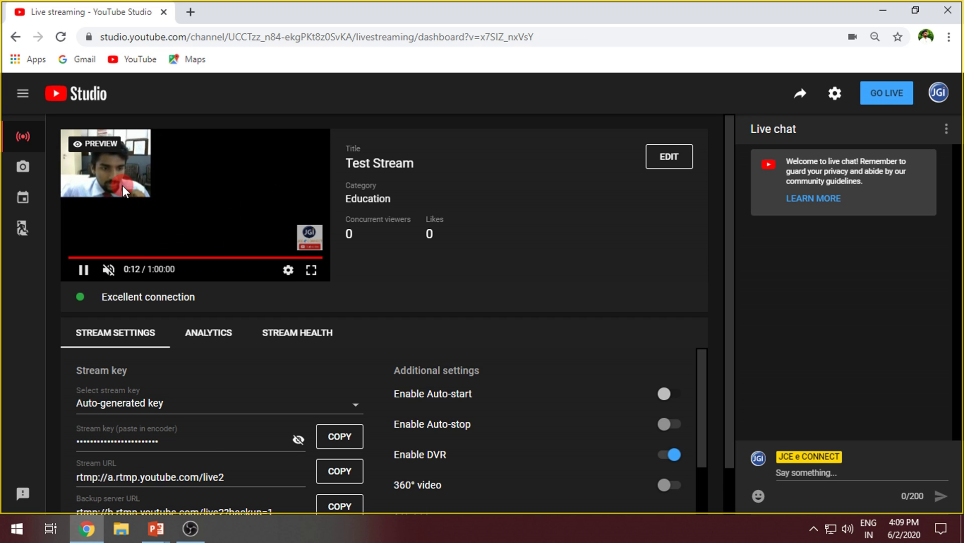
- Enlarge the webcam source in OBS Studio, stretch it to the screen, and return to YouTube Studio to check the preview
{"action": "left_click", "coordinate": [190, 529]}
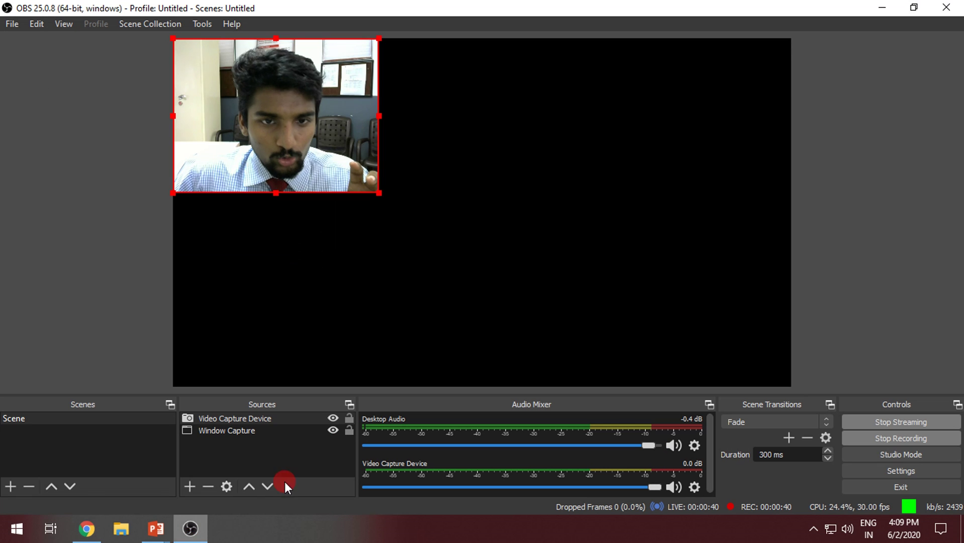
{"action": "left_click_drag", "start_coordinate": [379, 191], "coordinate": [636, 327]}
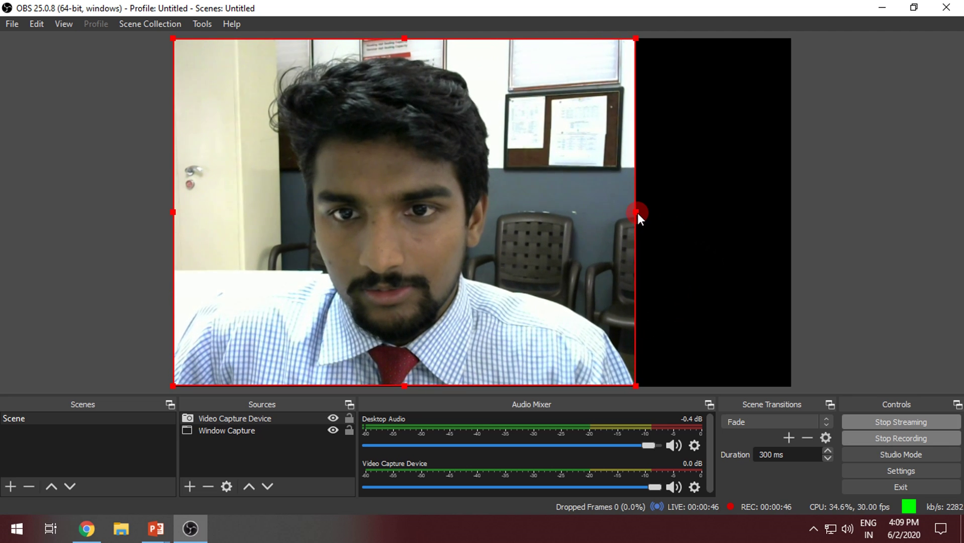
{"action": "key", "text": "alt"}
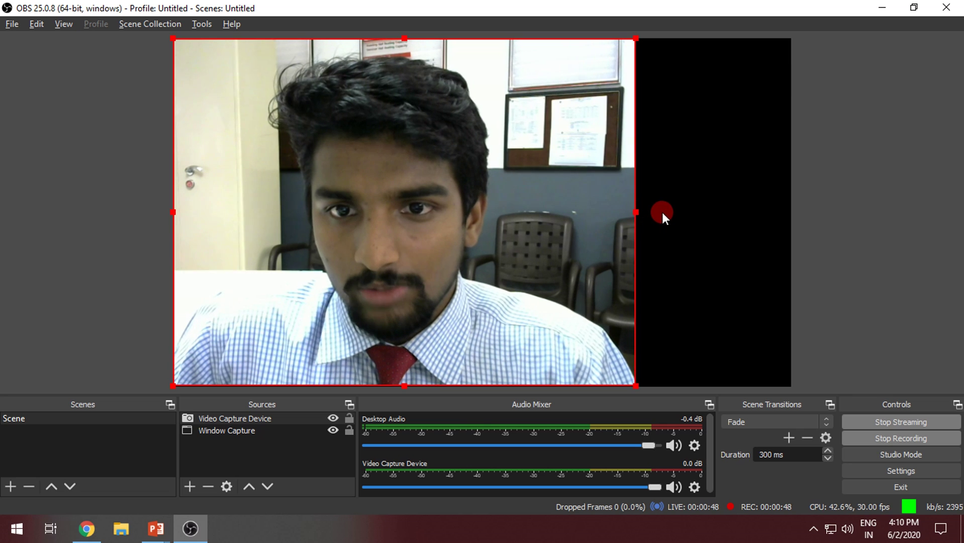
{"action": "right_click", "coordinate": [492, 207]}
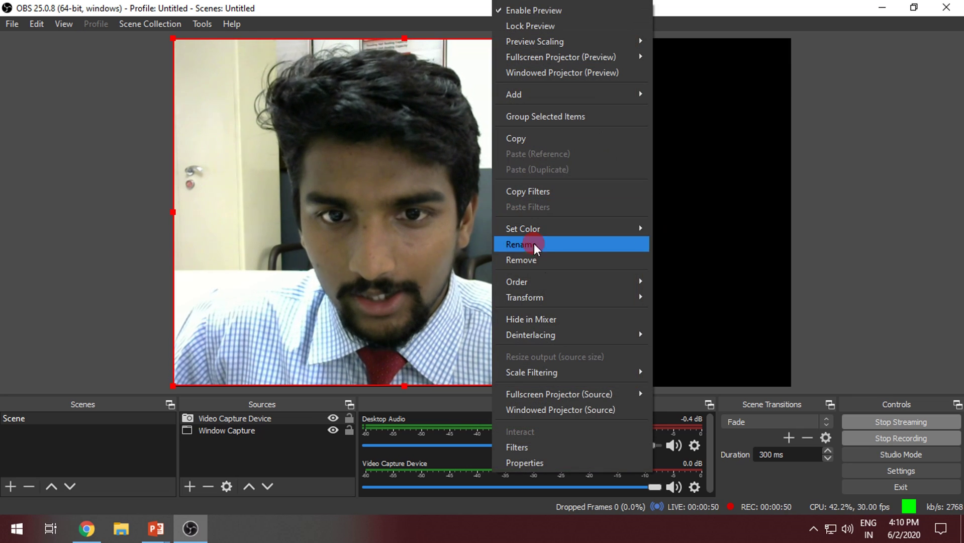
{"action": "mouse_move", "coordinate": [552, 303]}
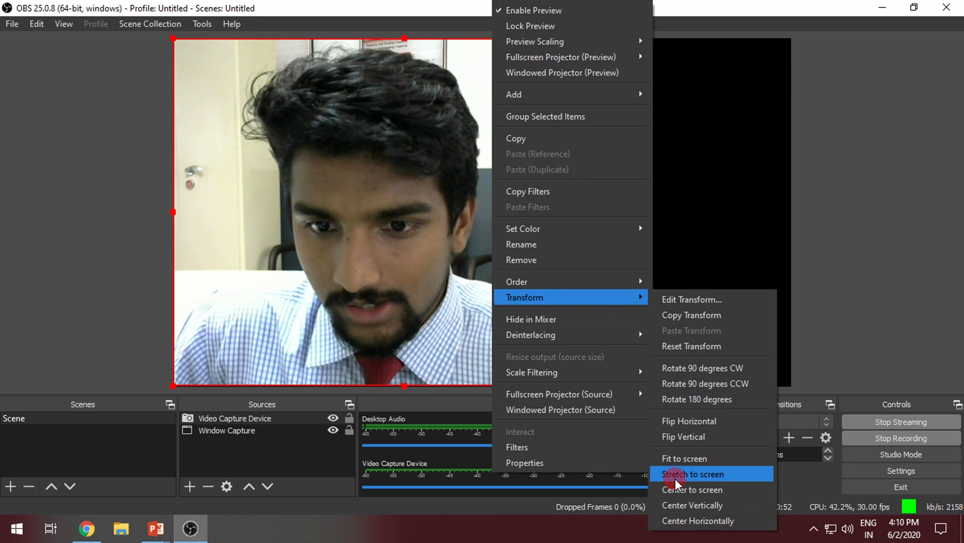
{"action": "left_click", "coordinate": [695, 477]}
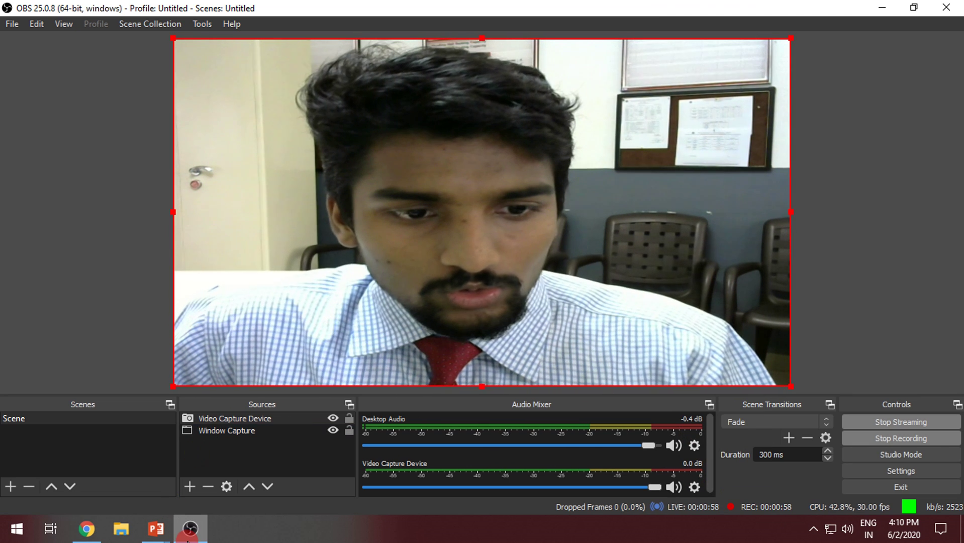
{"action": "left_click", "coordinate": [91, 532]}
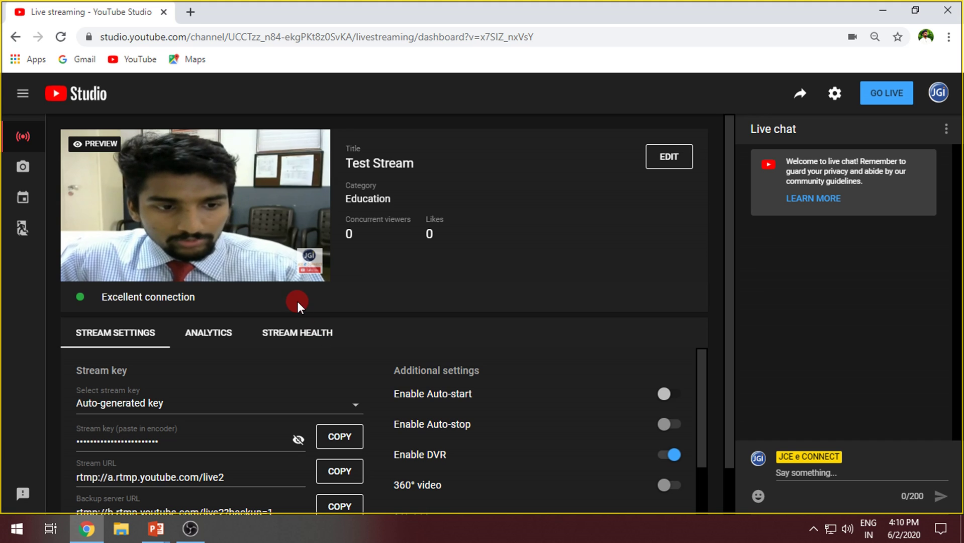
{"action": "mouse_move", "coordinate": [265, 273]}
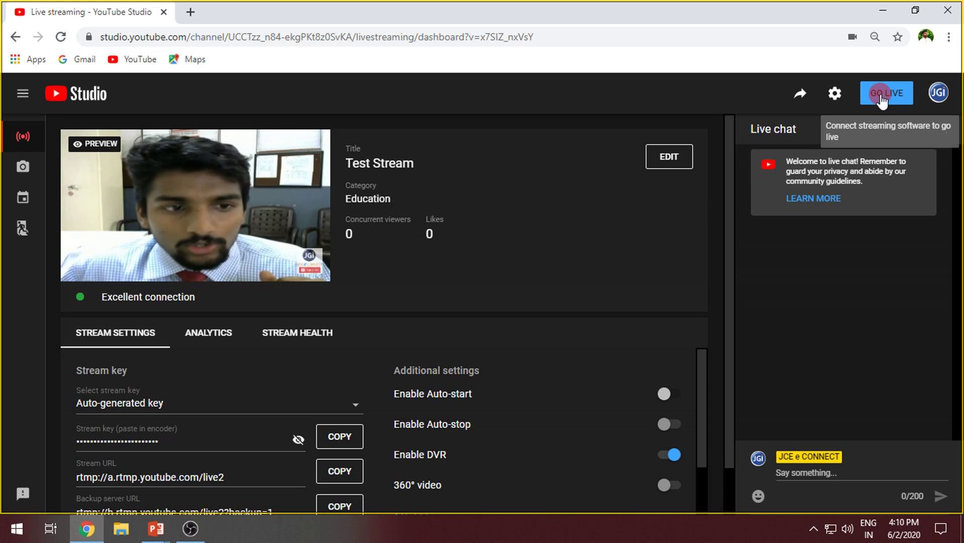
{"action": "left_click", "coordinate": [189, 529]}
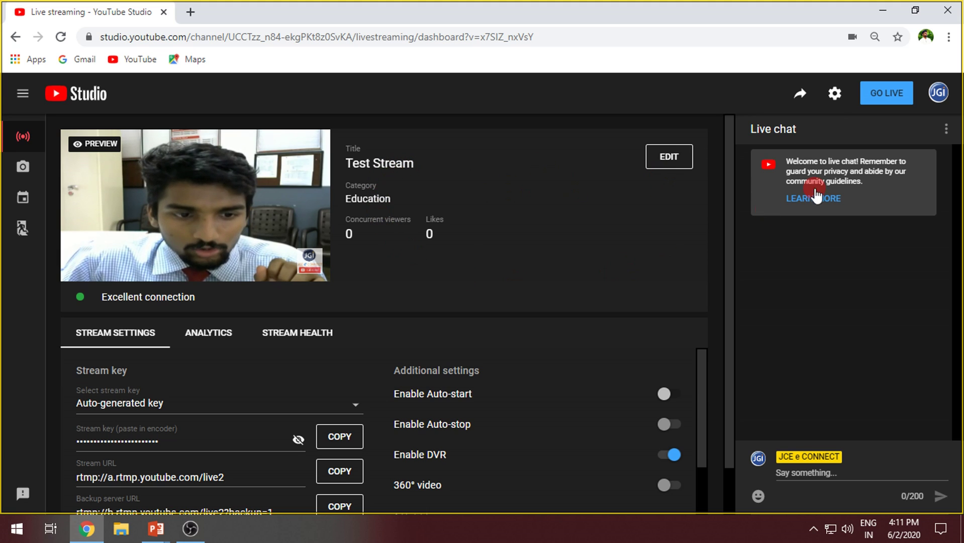
- Open the sharing options for the Test Stream, copy its share link and close the sharing options
{"action": "left_click", "coordinate": [801, 95]}
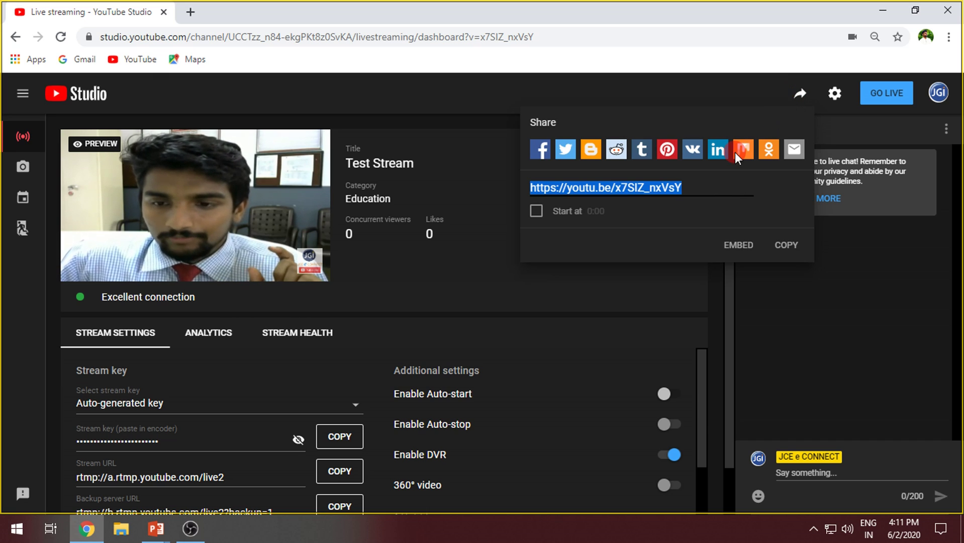
{"action": "left_click", "coordinate": [659, 185]}
{"action": "triple_click", "coordinate": [660, 185]}
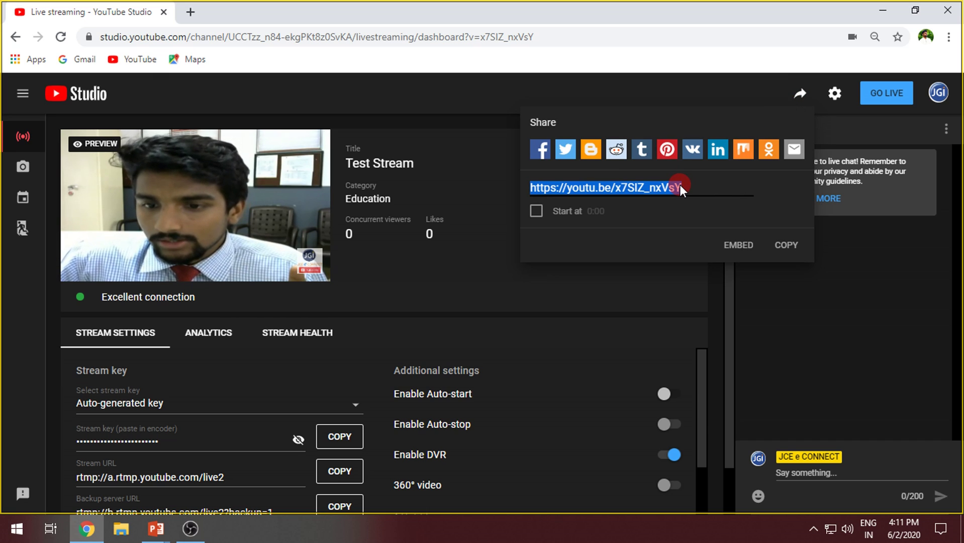
{"action": "right_click", "coordinate": [668, 187]}
{"action": "left_click", "coordinate": [679, 195]}
{"action": "left_click", "coordinate": [784, 244]}
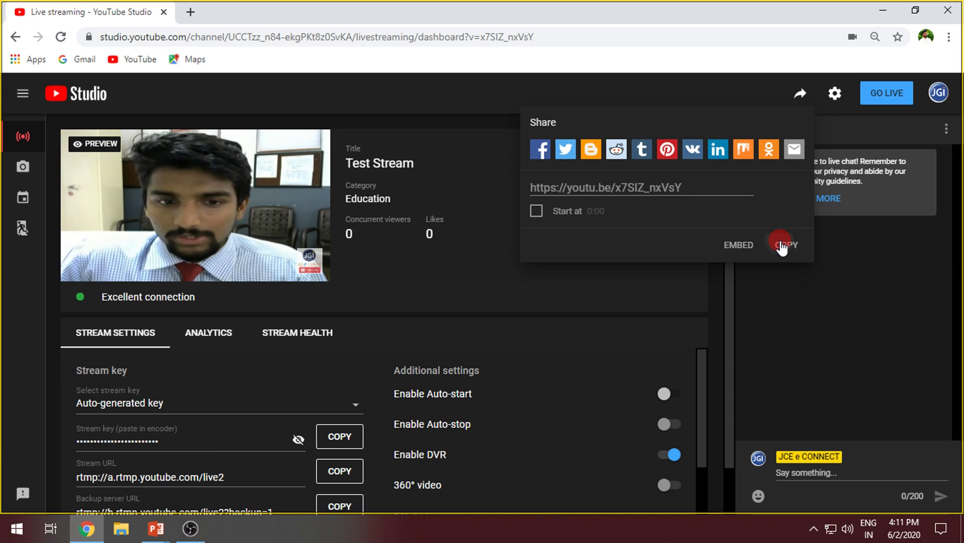
{"action": "left_click", "coordinate": [801, 94]}
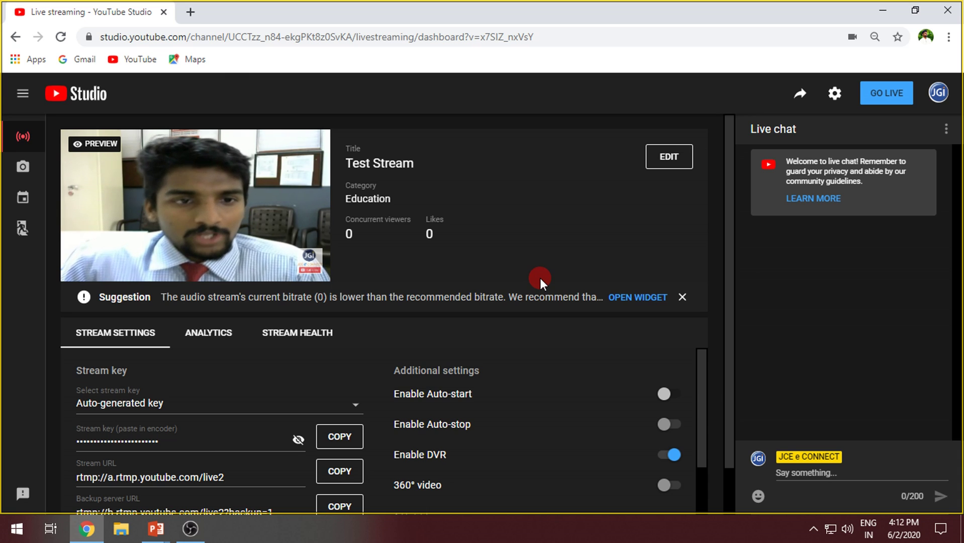
- Switch to the PowerPoint slide show and view the slide of streaming methods combining Meet, Zoom or Webex with OBS and YouTube
{"action": "left_click", "coordinate": [156, 527]}
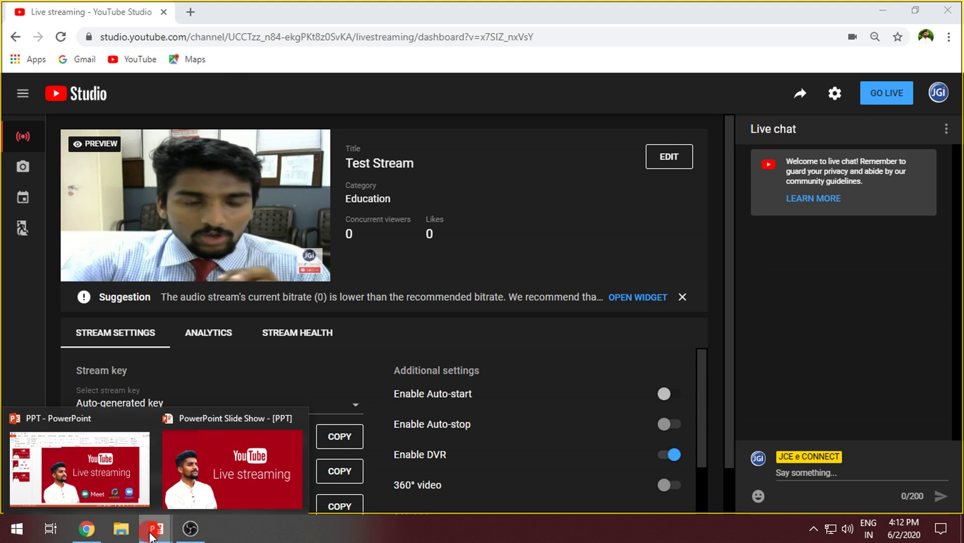
{"action": "left_click", "coordinate": [242, 490]}
{"action": "left_click", "coordinate": [268, 482]}
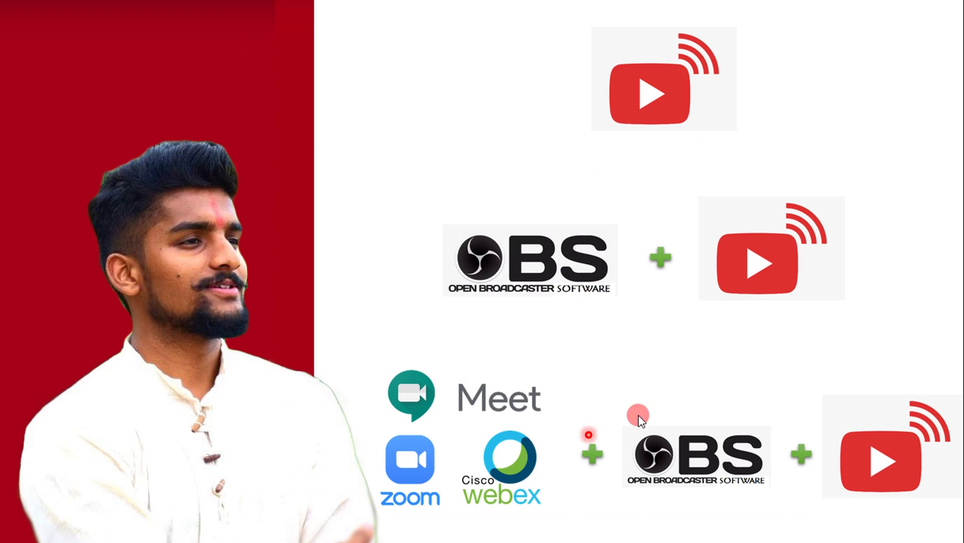
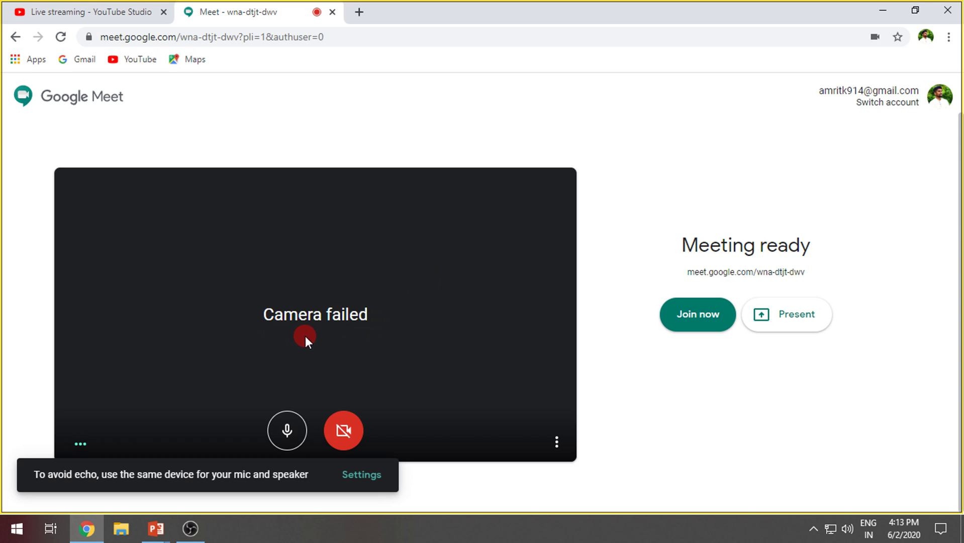
- Switch to OBS Studio and remove the Video Capture Device source from the scene, confirming the removal
{"action": "left_click", "coordinate": [192, 528]}
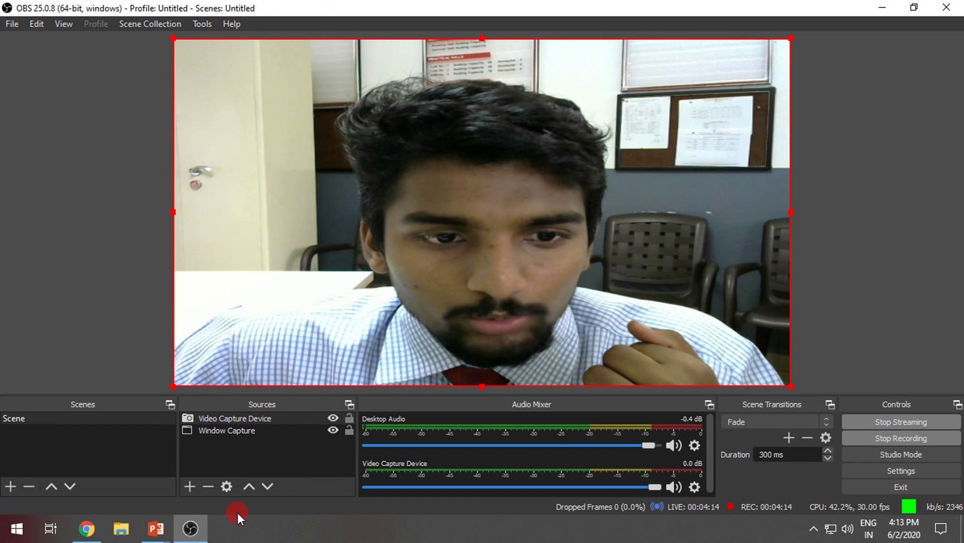
{"action": "right_click", "coordinate": [213, 422]}
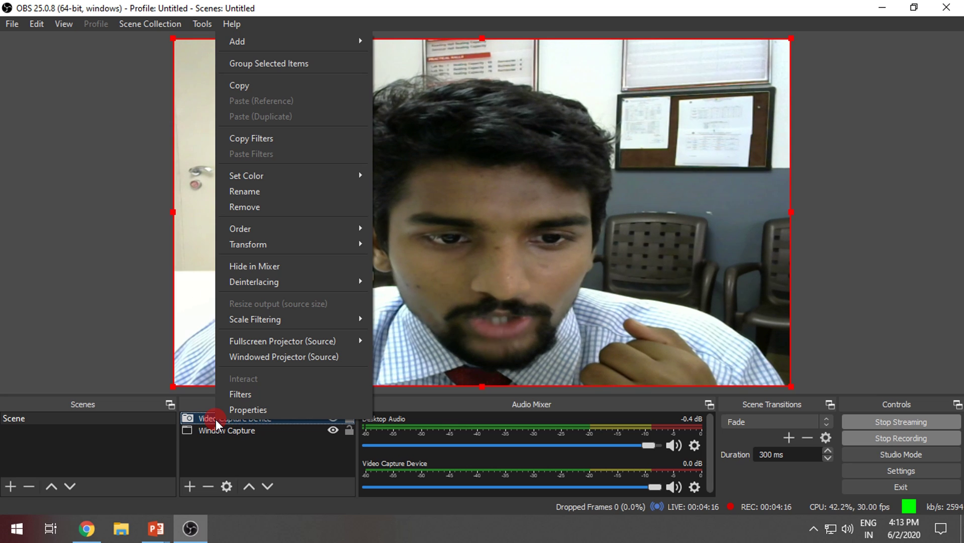
{"action": "left_click", "coordinate": [226, 438]}
{"action": "left_click", "coordinate": [223, 421]}
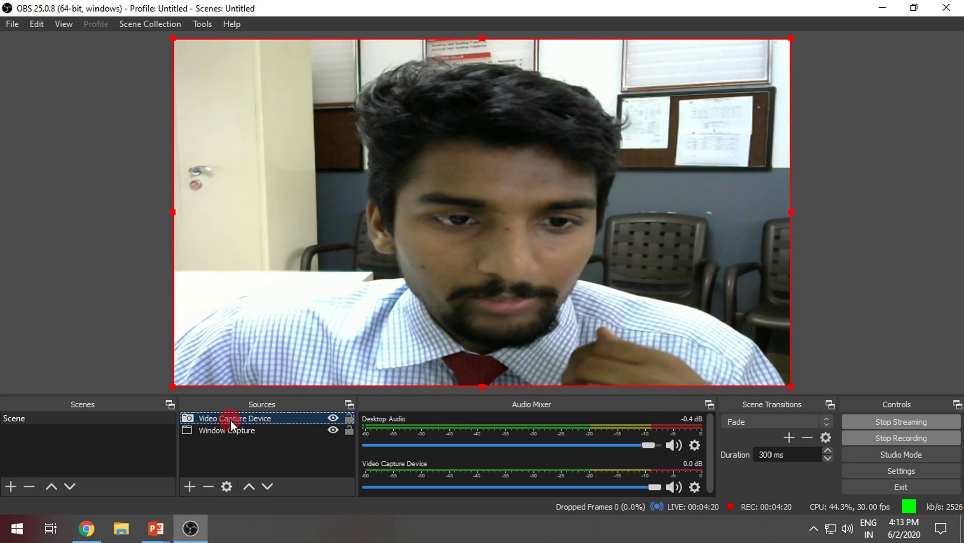
{"action": "right_click", "coordinate": [232, 419]}
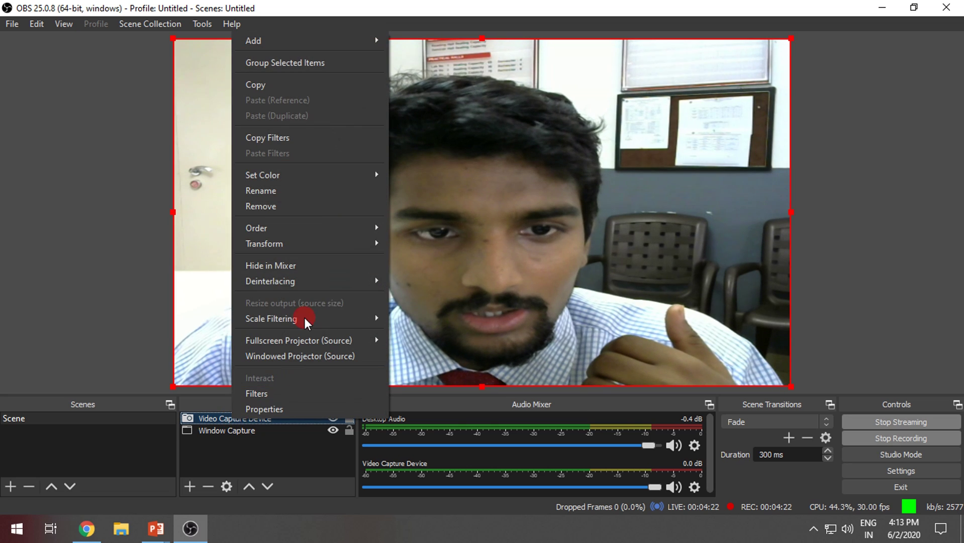
{"action": "left_click", "coordinate": [297, 211]}
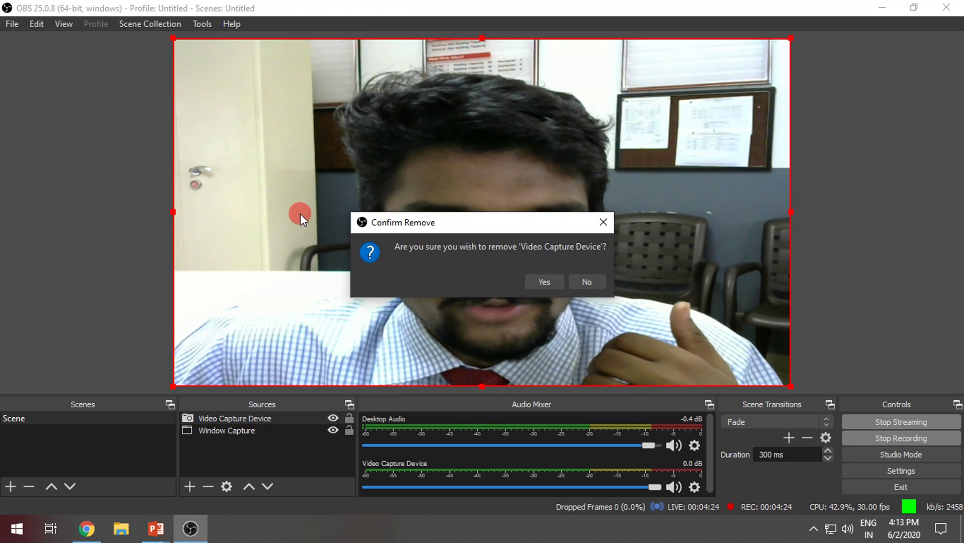
{"action": "left_click", "coordinate": [553, 280]}
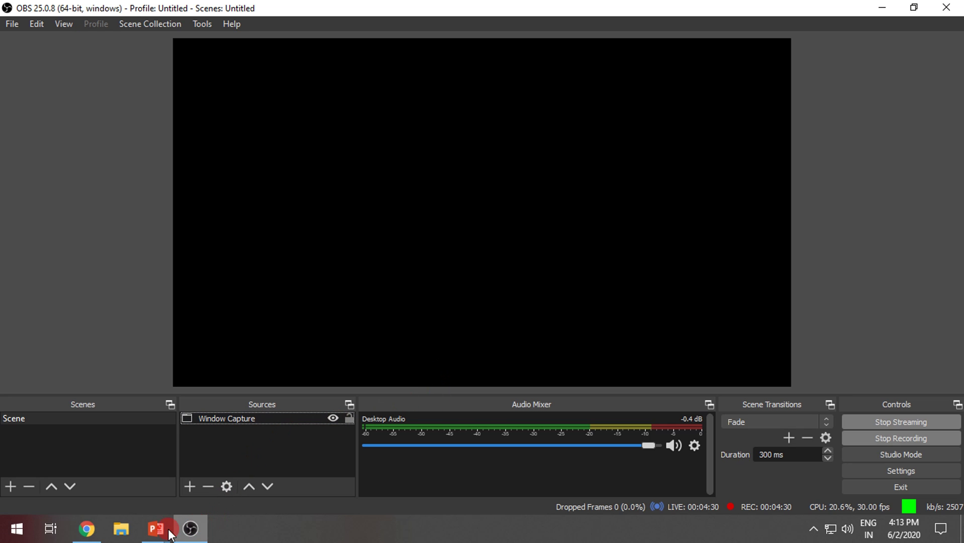
- Return to Google Meet in Chrome, join the meeting and mute the microphone
{"action": "left_click", "coordinate": [87, 530]}
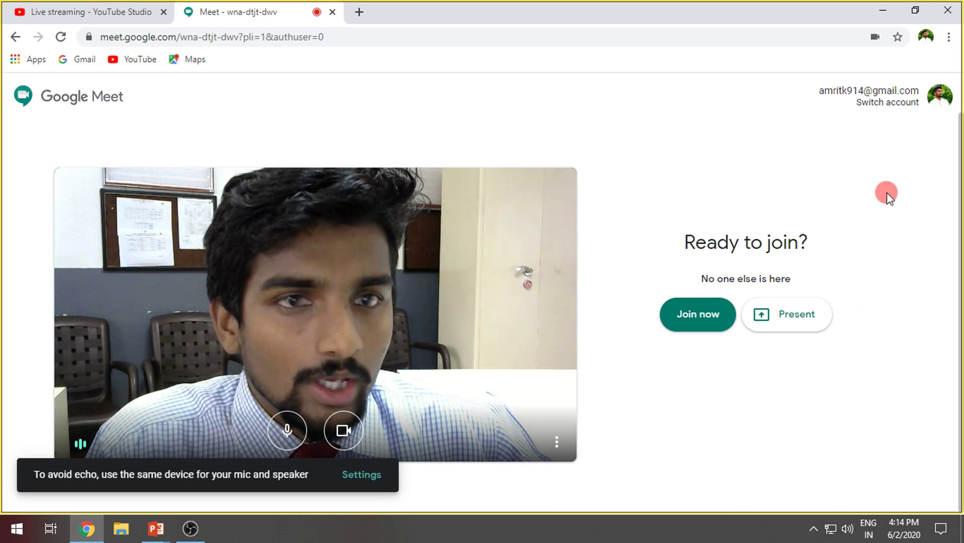
{"action": "left_click", "coordinate": [704, 325]}
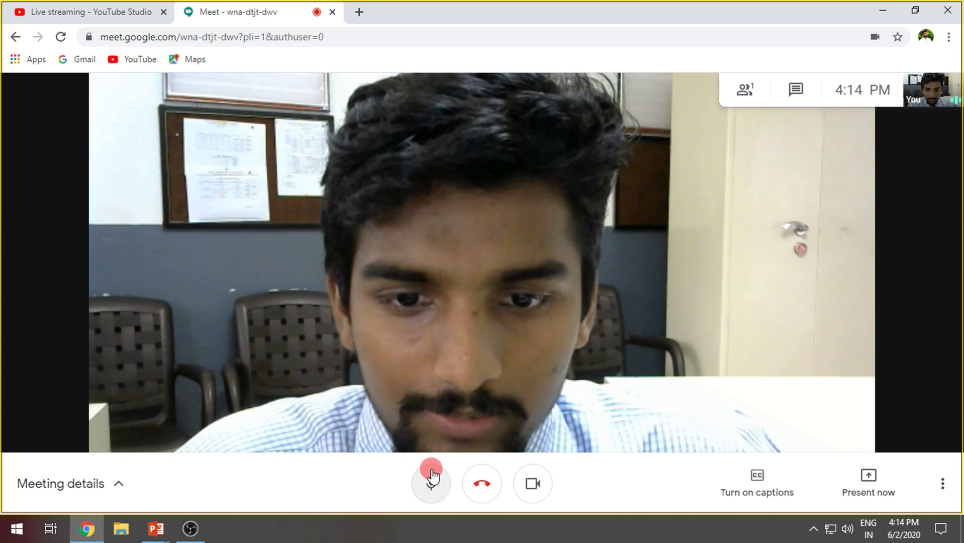
{"action": "left_click", "coordinate": [433, 483]}
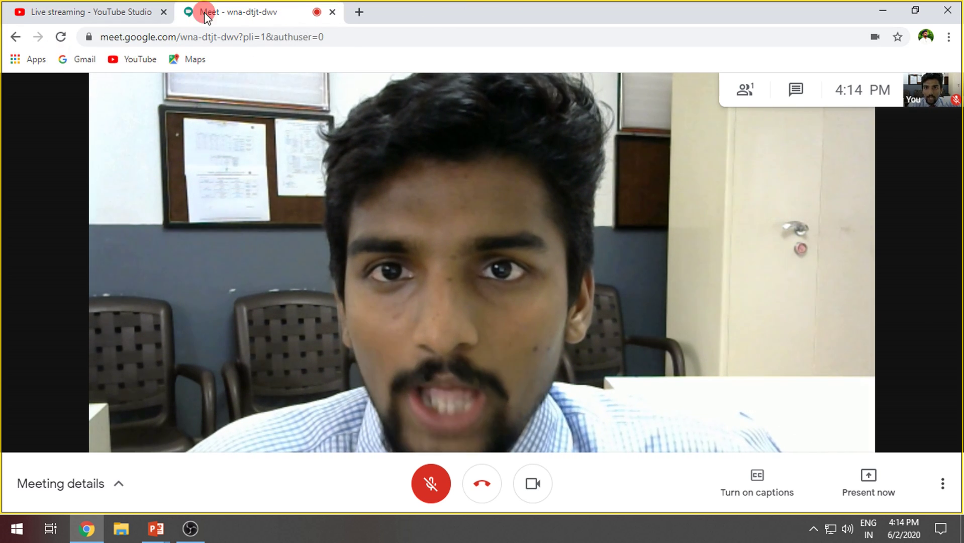
- Open Gmail in a new Chrome tab and detach the Google Meet tab into its own browser window
{"action": "left_click", "coordinate": [358, 13]}
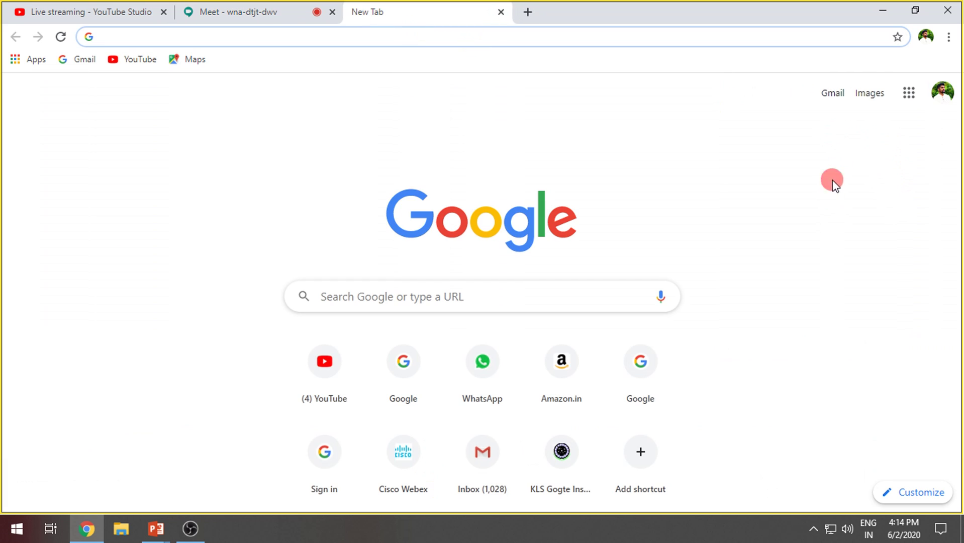
{"action": "left_click", "coordinate": [835, 98]}
{"action": "left_click", "coordinate": [299, 14]}
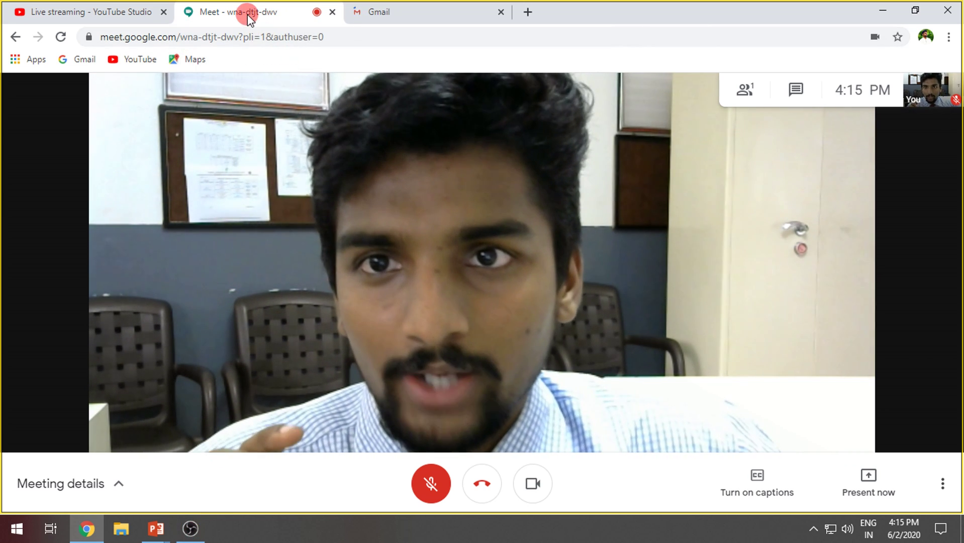
{"action": "left_click_drag", "start_coordinate": [247, 18], "coordinate": [275, 153]}
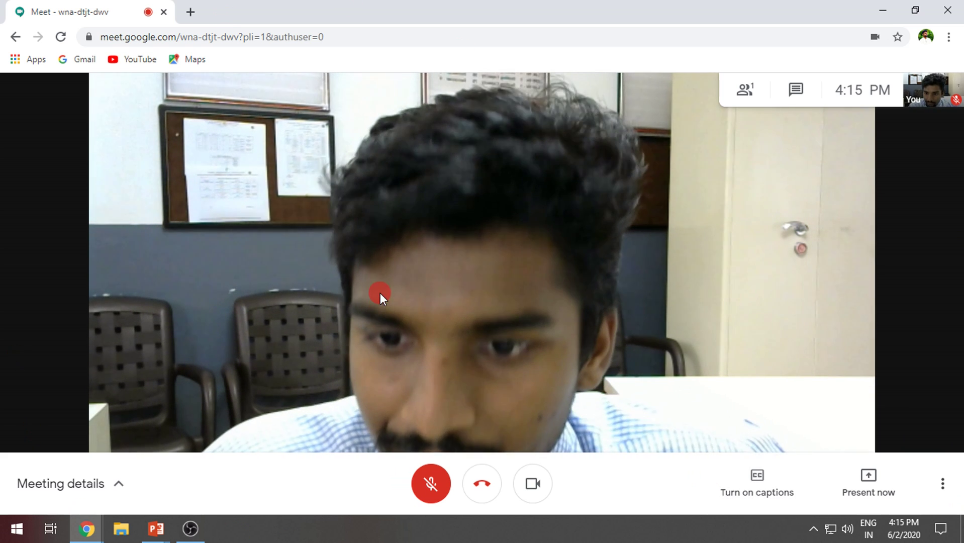
- Switch to OBS Studio and remove the old Window Capture source from the scene, confirming the removal
{"action": "left_click", "coordinate": [194, 533]}
{"action": "right_click", "coordinate": [245, 420]}
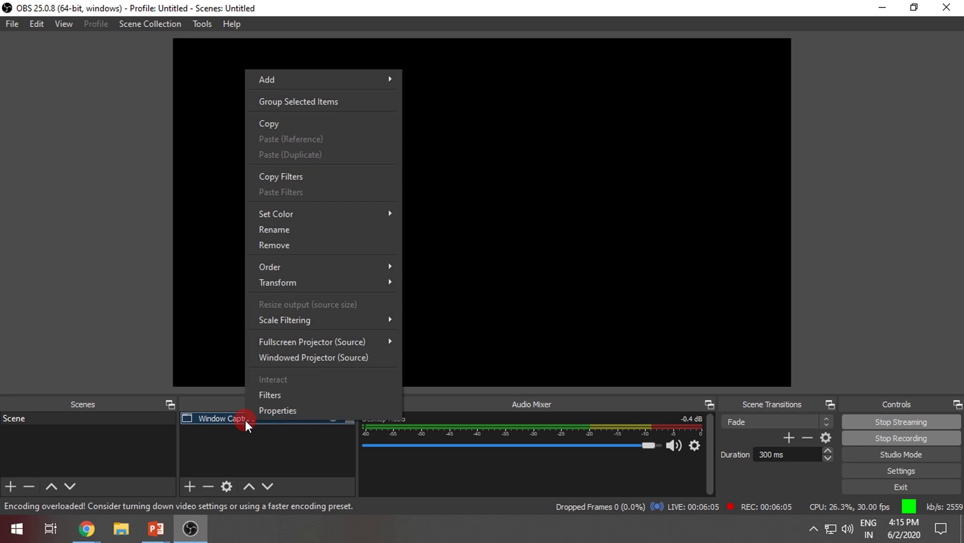
{"action": "left_click", "coordinate": [298, 250]}
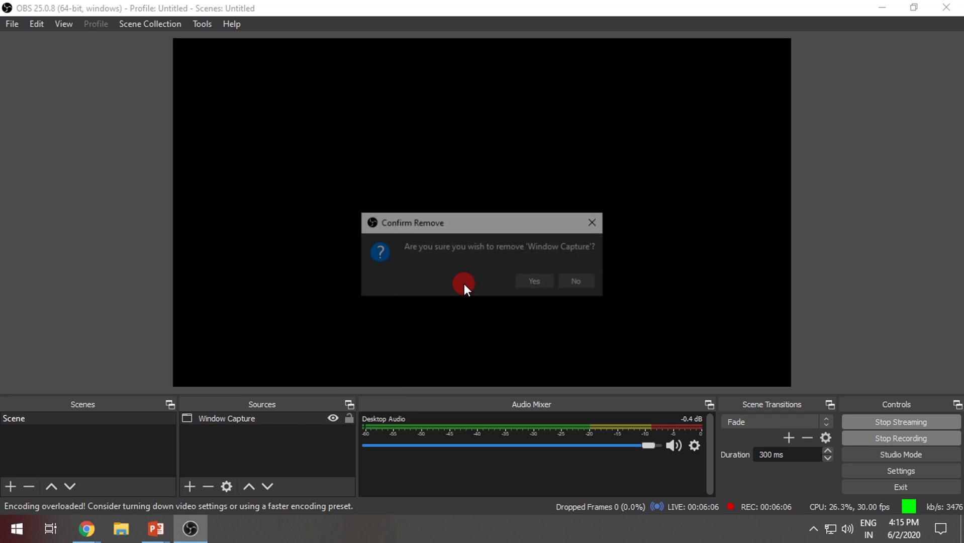
{"action": "left_click", "coordinate": [522, 281]}
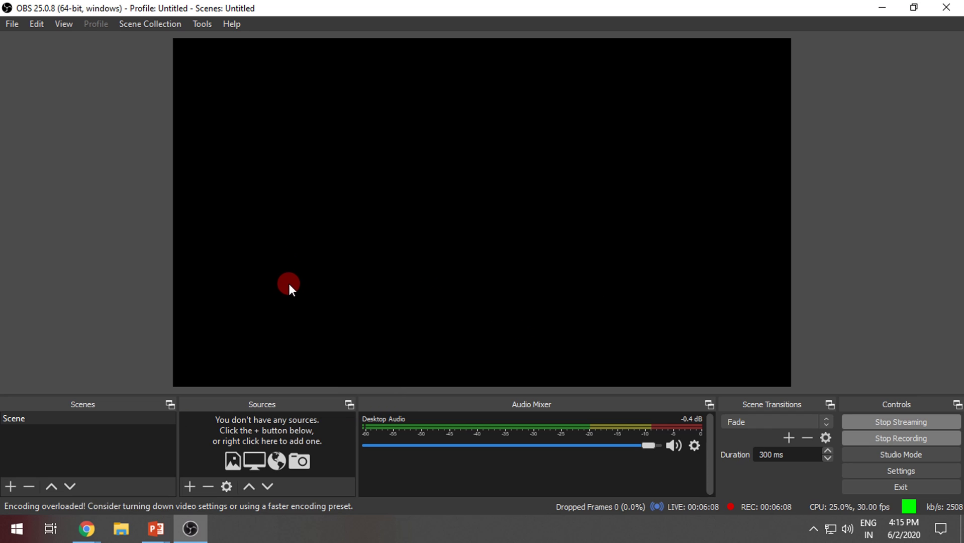
- Add a new Window Capture source to the scene, keeping the name Window Capture
{"action": "left_click", "coordinate": [190, 486]}
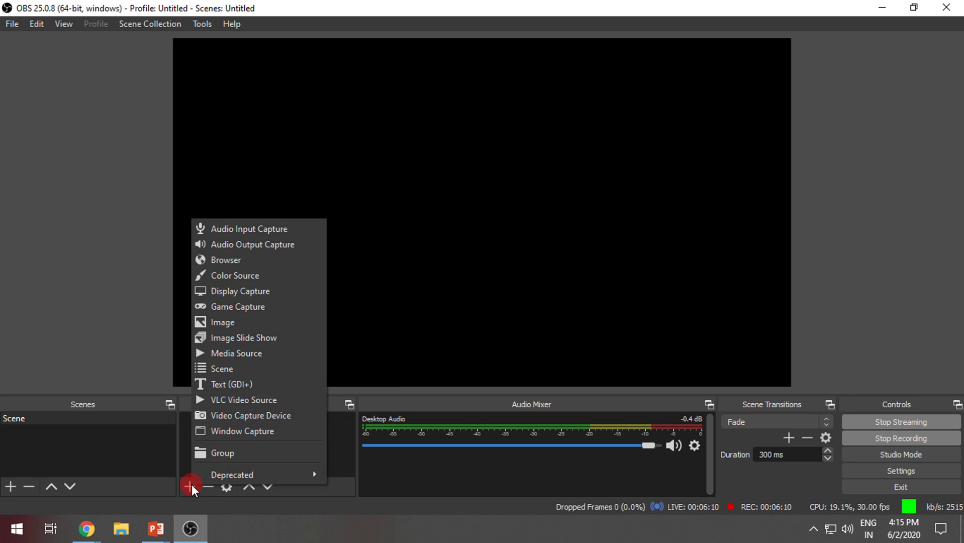
{"action": "left_click", "coordinate": [239, 430]}
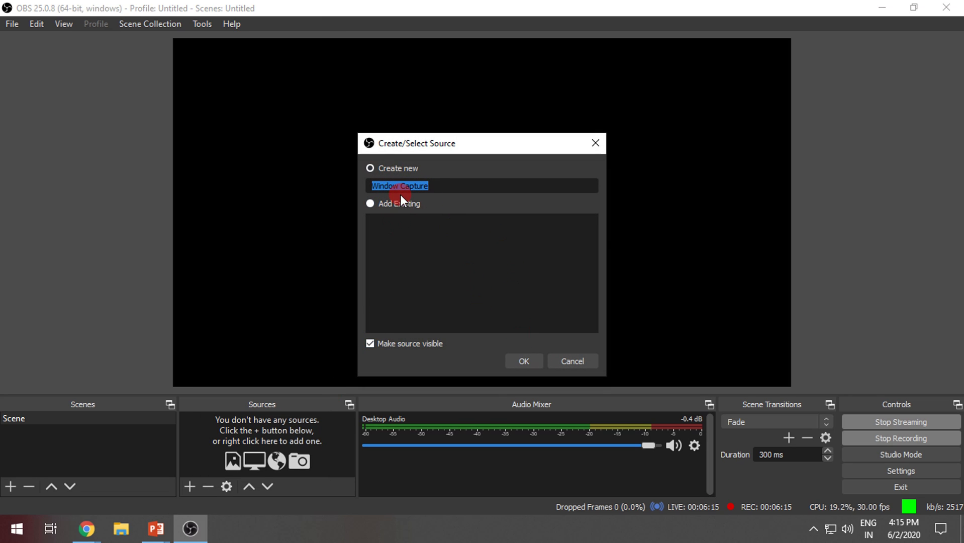
{"action": "left_click", "coordinate": [524, 361]}
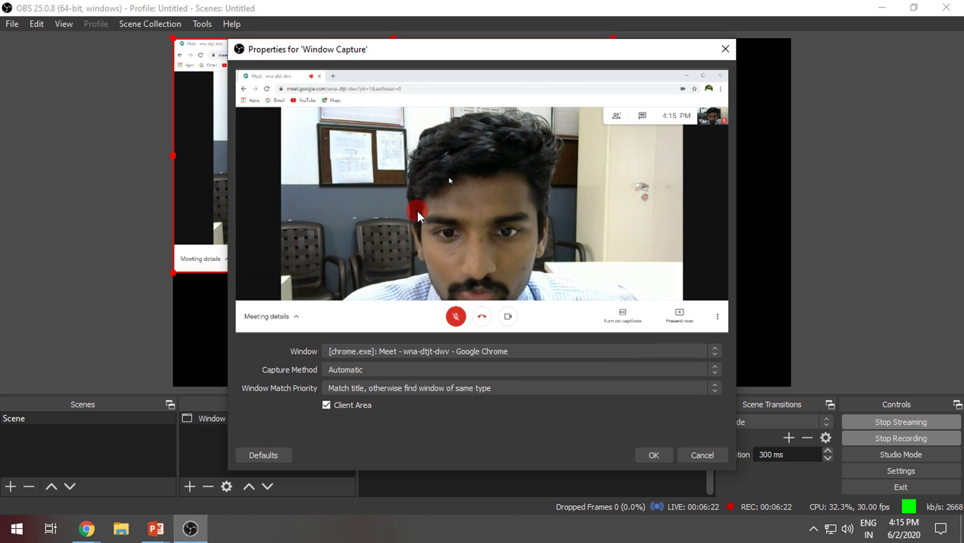
- Try the Gmail window as the capture target, set it back to the Google Meet Chrome window, and accept the source properties
{"action": "left_click", "coordinate": [720, 352]}
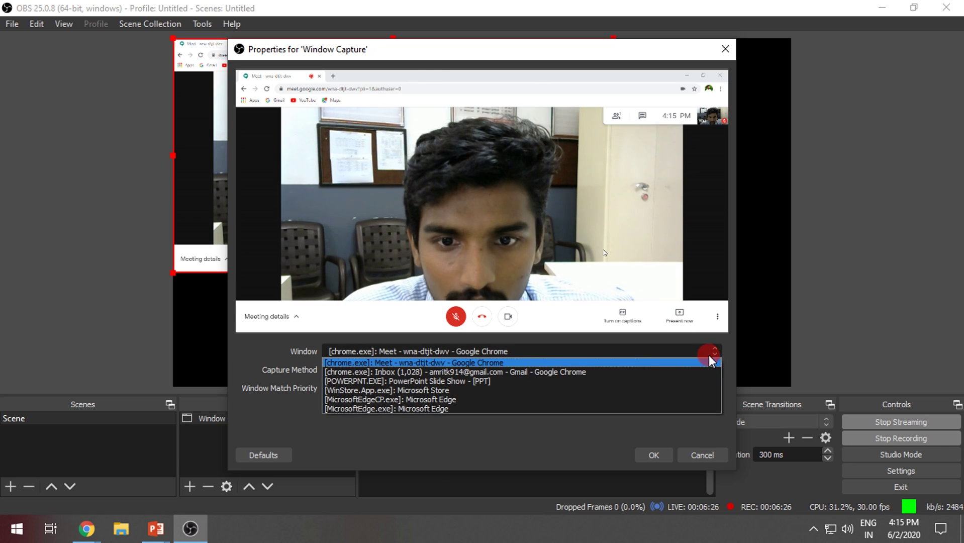
{"action": "left_click", "coordinate": [476, 372]}
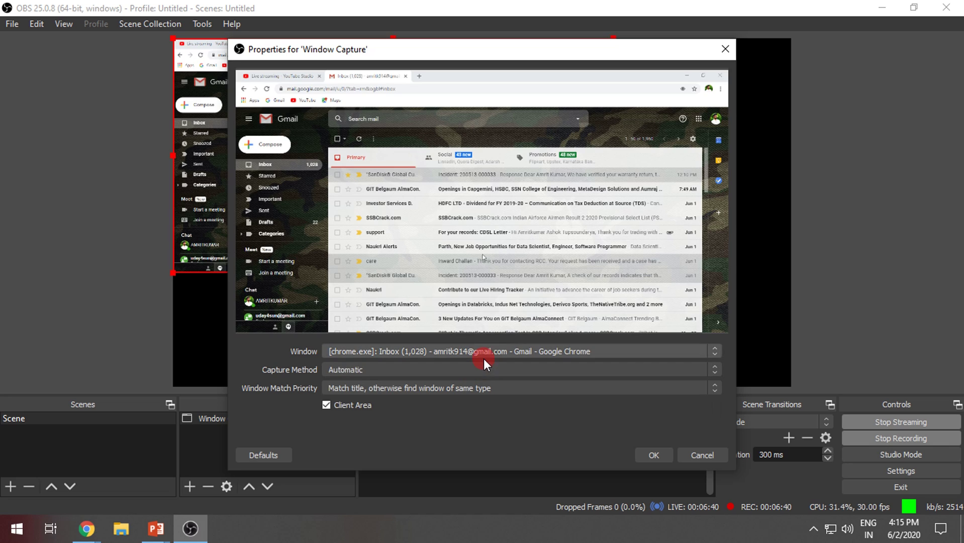
{"action": "left_click", "coordinate": [713, 352]}
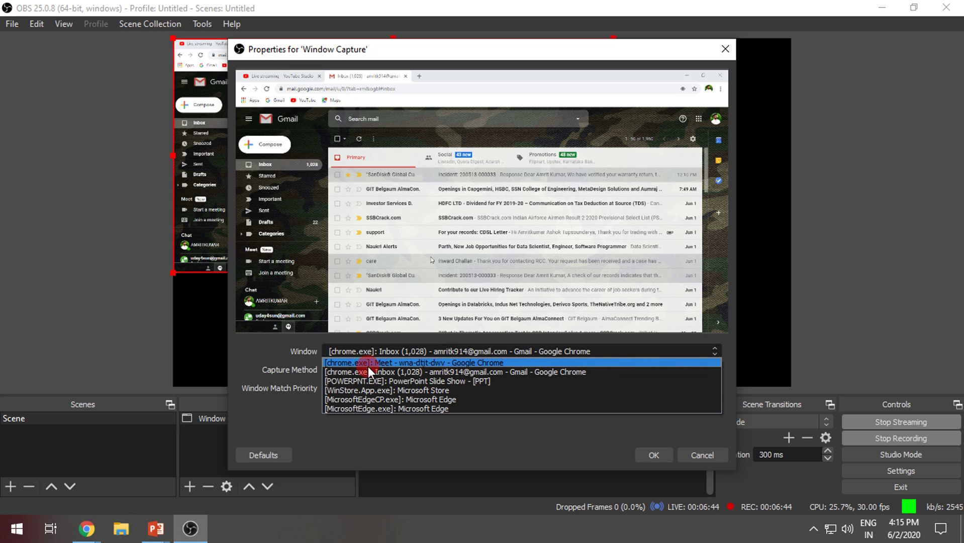
{"action": "left_click", "coordinate": [382, 363]}
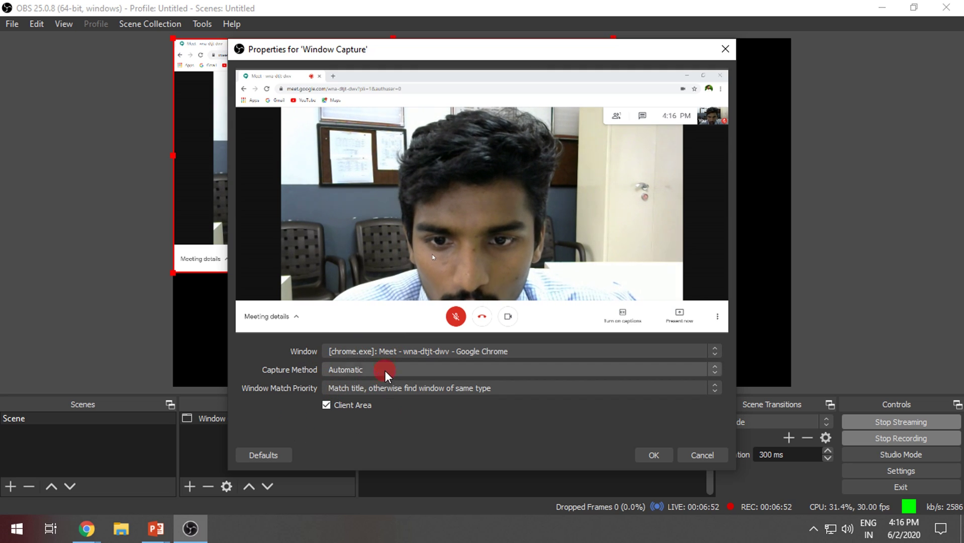
{"action": "left_click", "coordinate": [652, 454]}
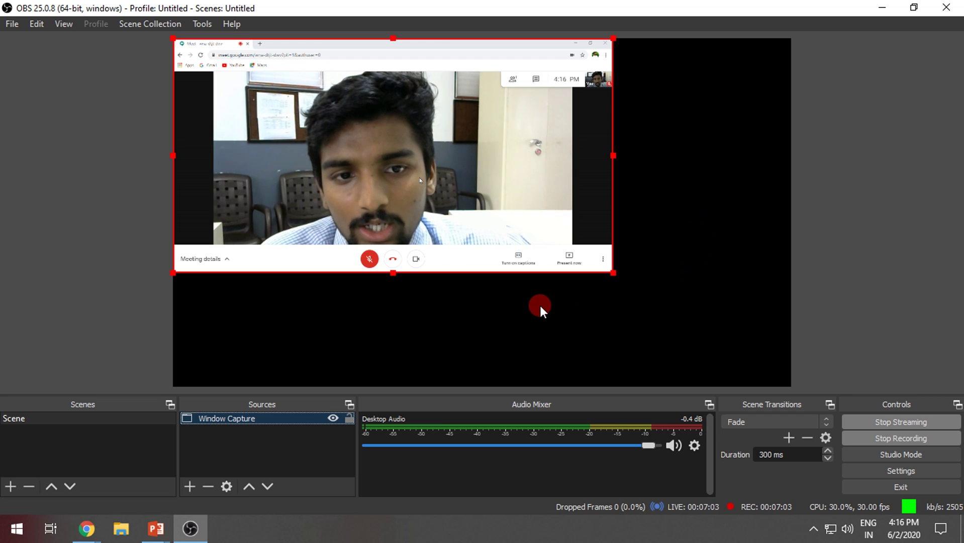
- Stretch the Google Meet window capture to fill the whole screen with the Stretch to screen transform
{"action": "right_click", "coordinate": [366, 166]}
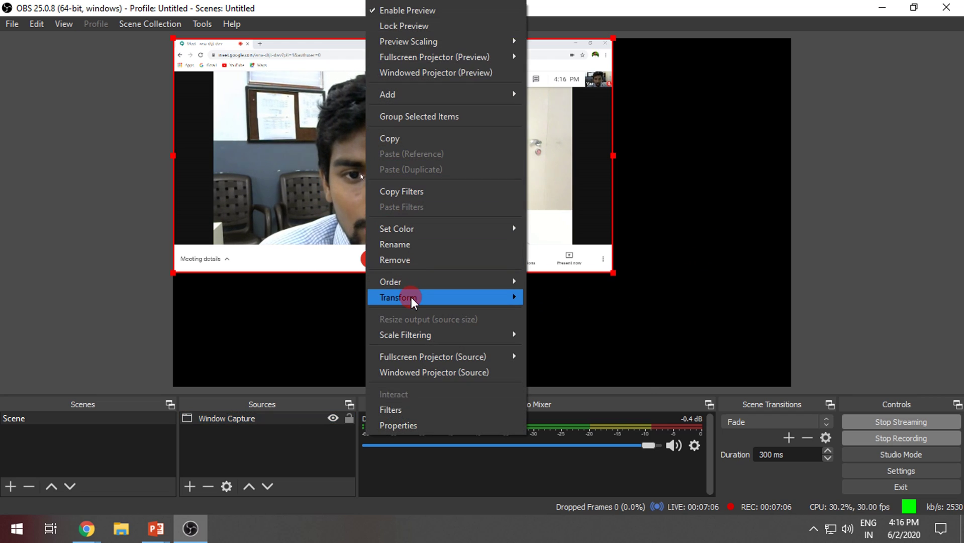
{"action": "mouse_move", "coordinate": [411, 297]}
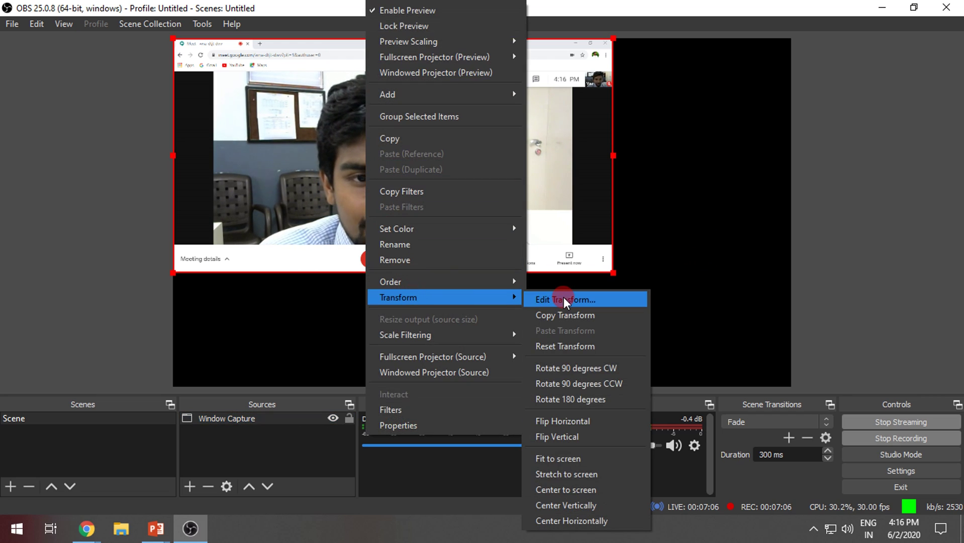
{"action": "left_click", "coordinate": [573, 474]}
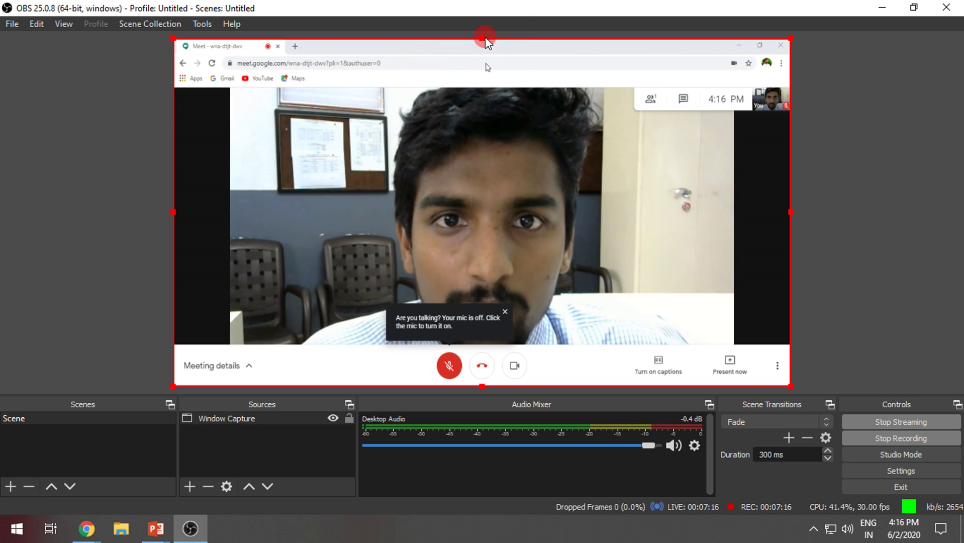
- Crop the browser header and black side margins off the Google Meet window capture, sizing it to fill the canvas
{"action": "mouse_move", "coordinate": [481, 42]}
{"action": "left_mouse_down"}
{"action": "mouse_move", "coordinate": [487, 33]}
{"action": "mouse_move", "coordinate": [499, 41]}
{"action": "mouse_move", "coordinate": [495, 71]}
{"action": "left_mouse_up"}
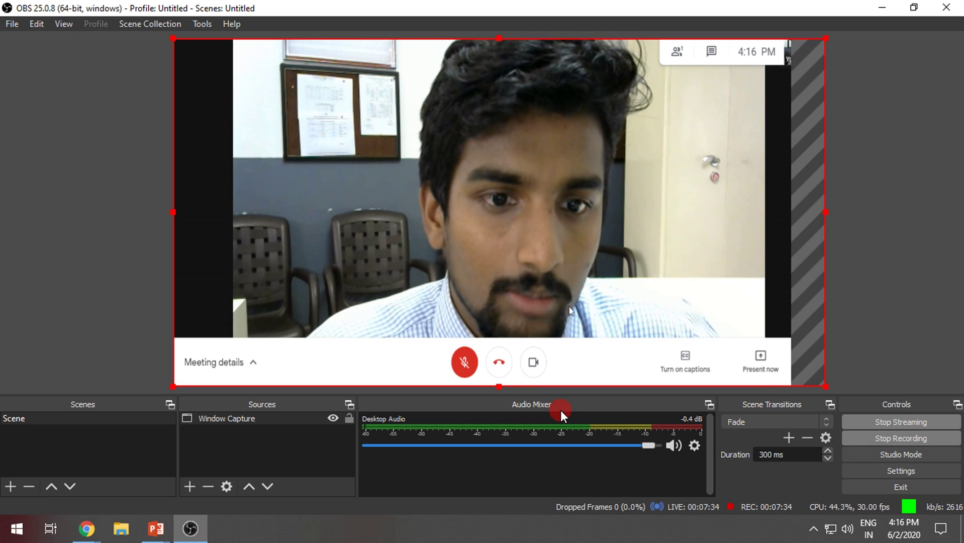
{"action": "left_click_drag", "start_coordinate": [501, 391], "coordinate": [545, 341]}
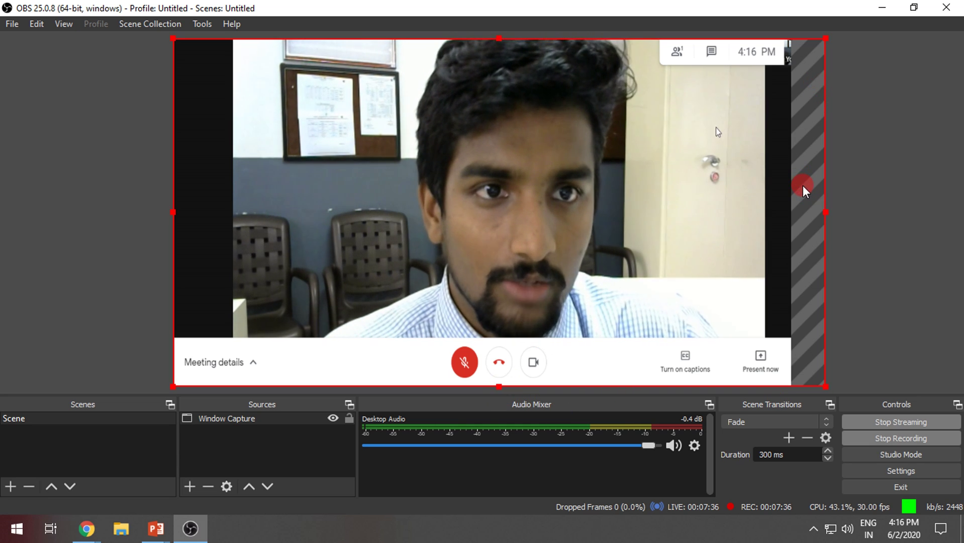
{"action": "left_click_drag", "start_coordinate": [824, 210], "coordinate": [802, 211]}
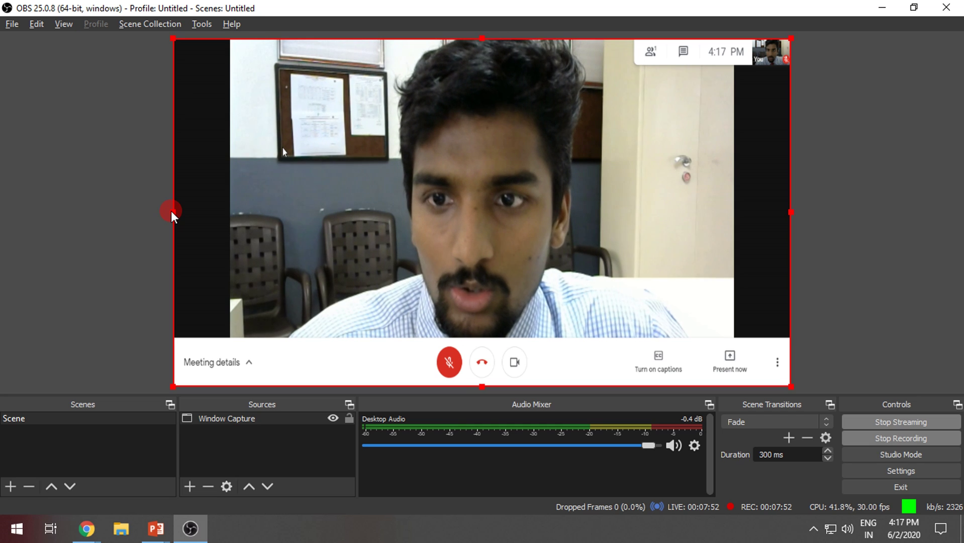
{"action": "left_click_drag", "start_coordinate": [171, 211], "coordinate": [213, 211]}
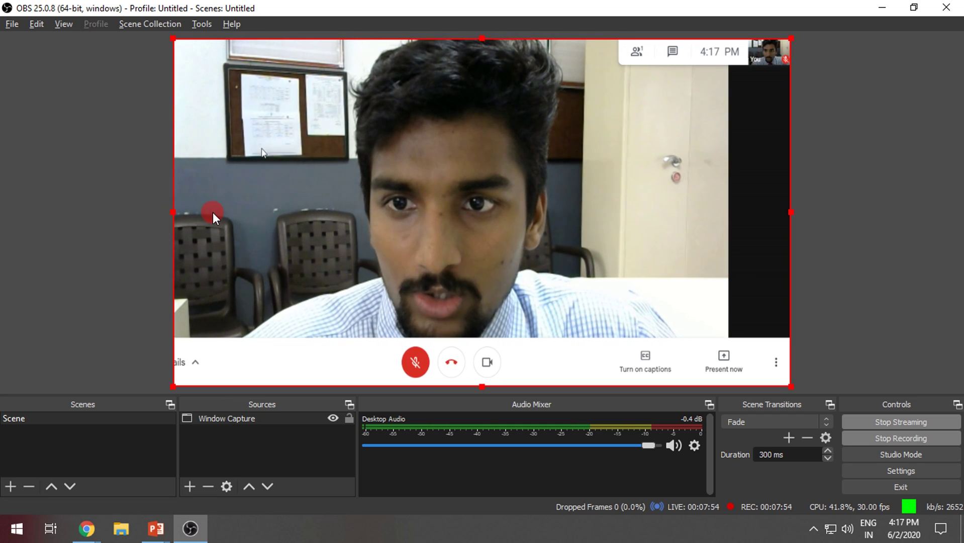
{"action": "left_click_drag", "start_coordinate": [791, 215], "coordinate": [754, 216]}
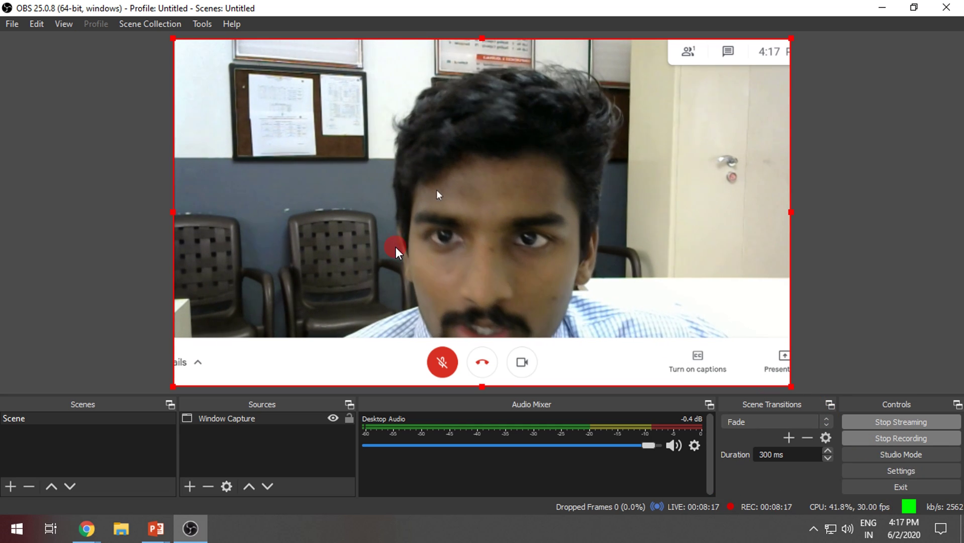
- Switch to Chrome and check the Test Stream preview in YouTube Studio, and view the Google Meet window
{"action": "left_click", "coordinate": [181, 539]}
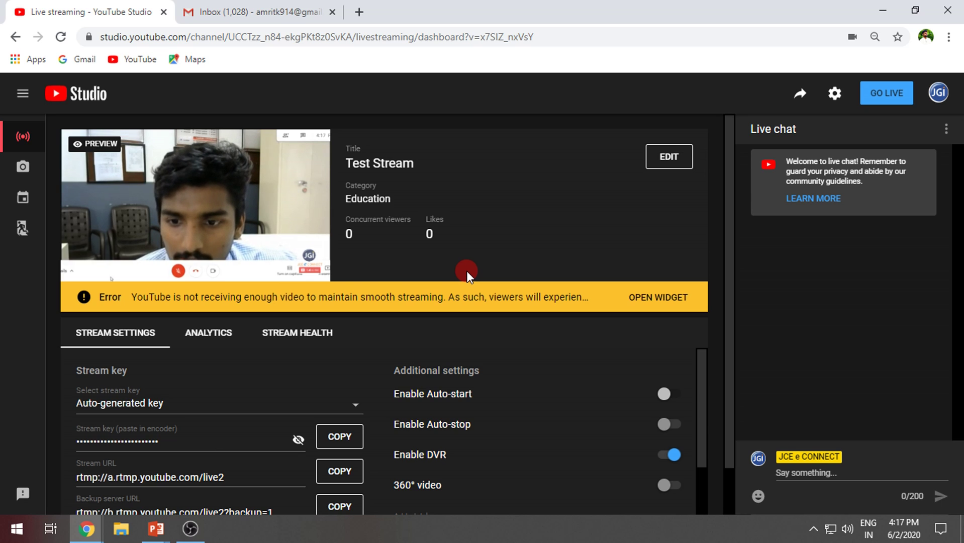
{"action": "mouse_move", "coordinate": [145, 241]}
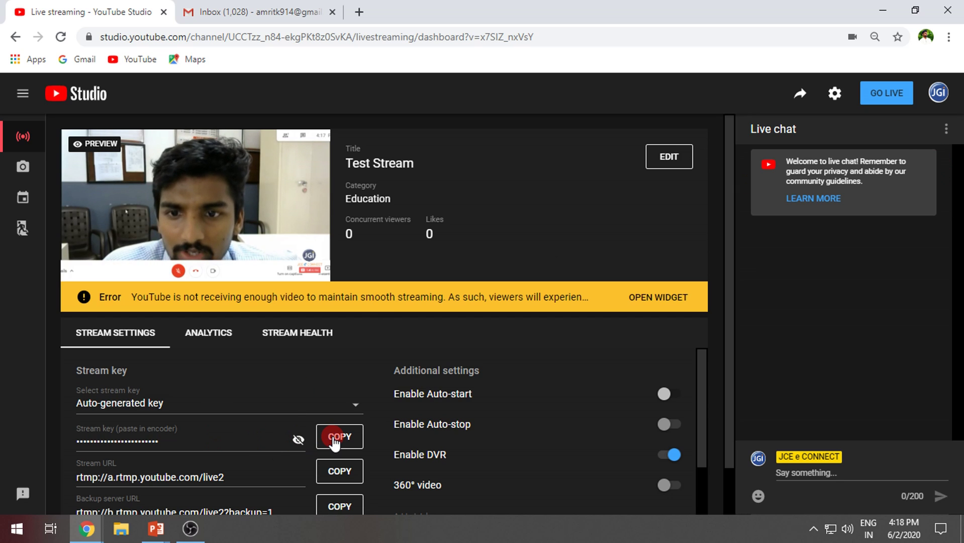
{"action": "mouse_move", "coordinate": [251, 267]}
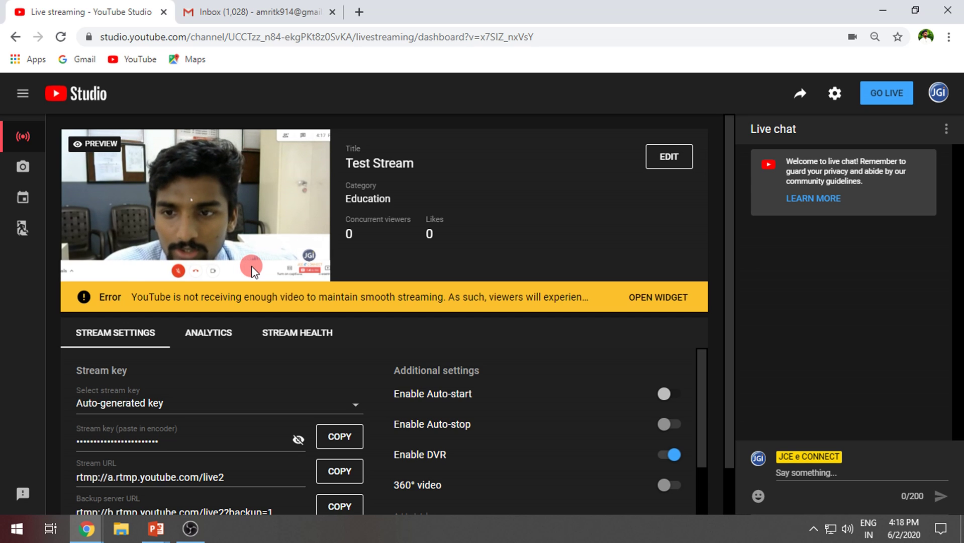
{"action": "mouse_move", "coordinate": [80, 539]}
{"action": "left_click", "coordinate": [189, 507]}
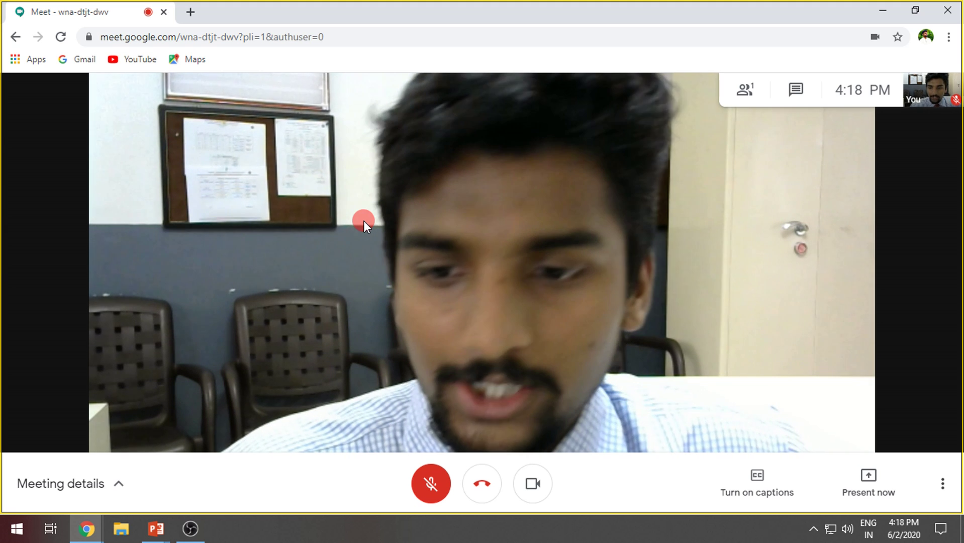
- Switch to OBS Studio and review its Video, Advanced, Output, Stream and General settings, closing them without changing any option
{"action": "left_click", "coordinate": [190, 528]}
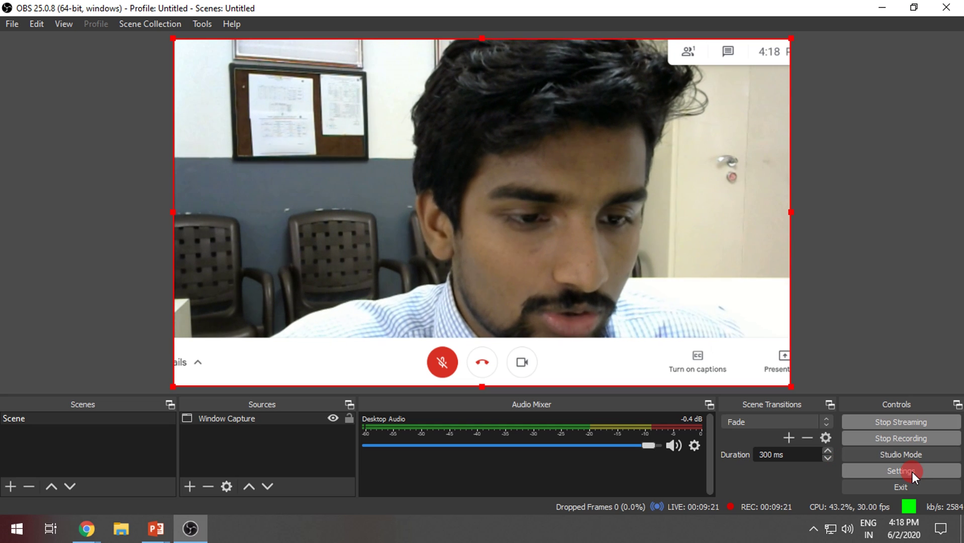
{"action": "left_click", "coordinate": [912, 472]}
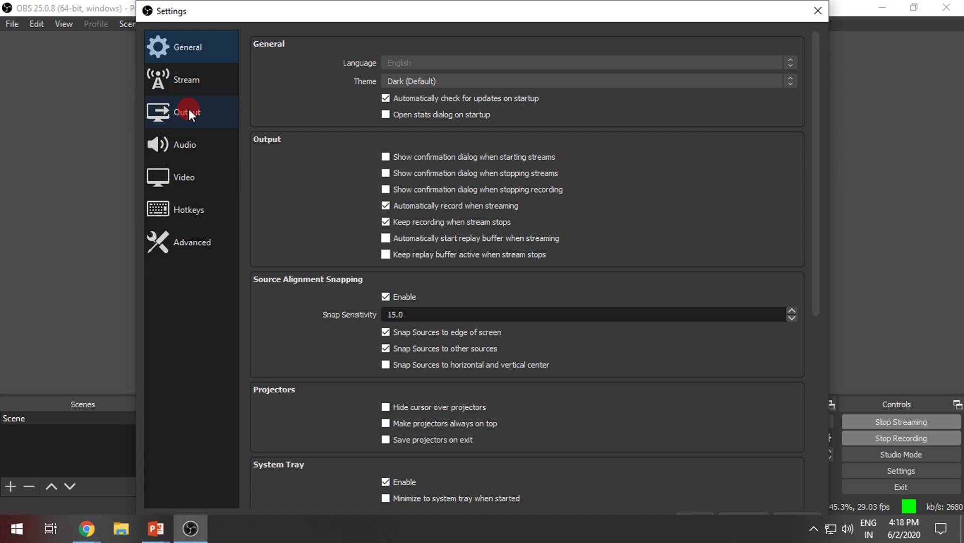
{"action": "left_click", "coordinate": [206, 183]}
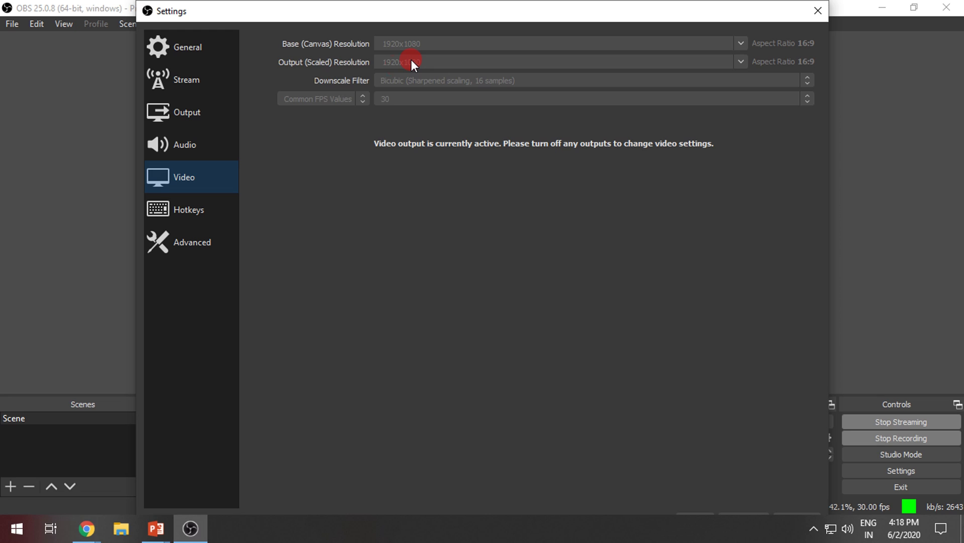
{"action": "left_click", "coordinate": [197, 241]}
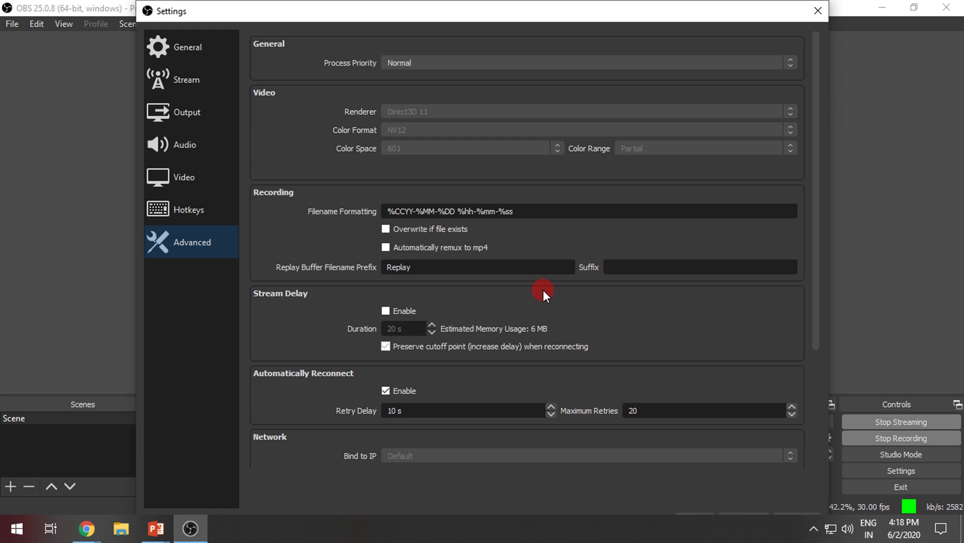
{"action": "left_click", "coordinate": [171, 109]}
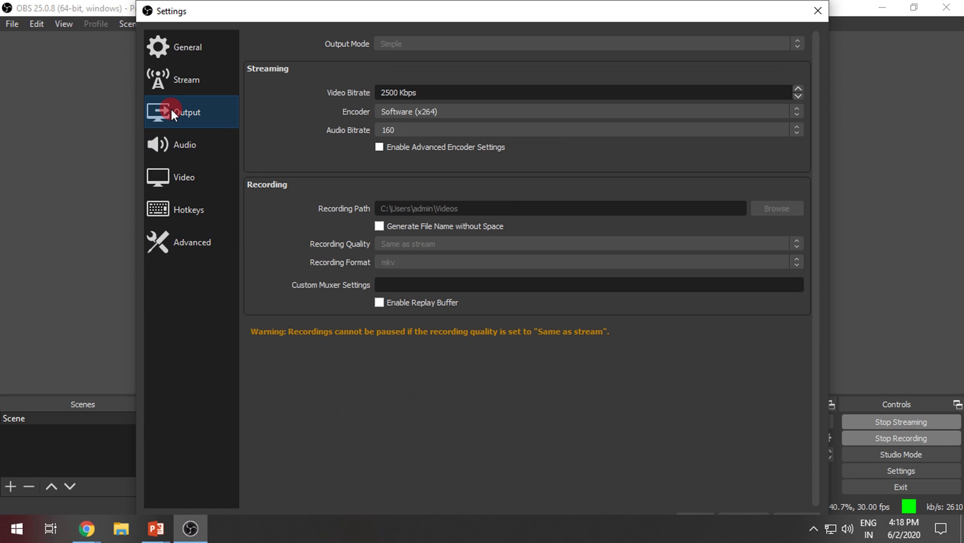
{"action": "left_click", "coordinate": [398, 93]}
{"action": "left_click", "coordinate": [199, 84]}
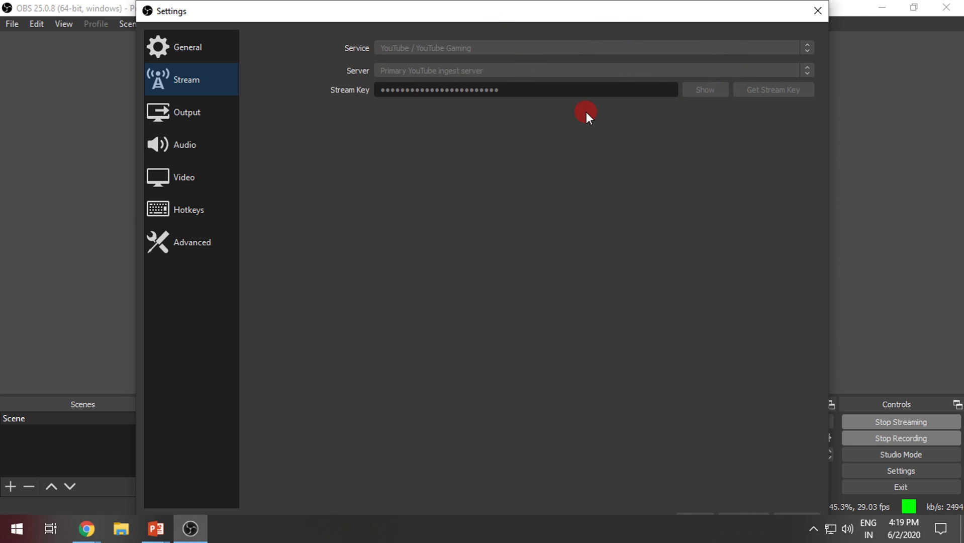
{"action": "left_click", "coordinate": [176, 50]}
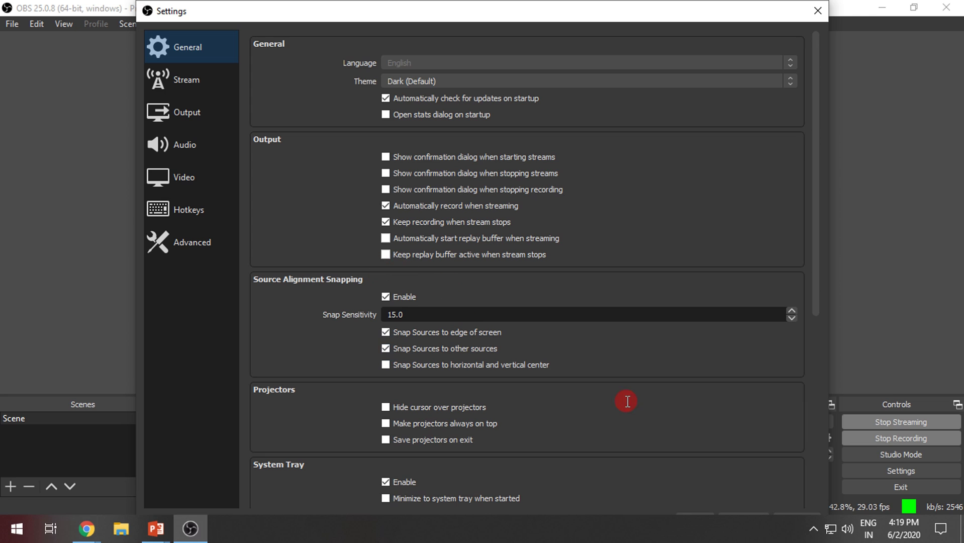
{"action": "left_click_drag", "start_coordinate": [132, 4], "coordinate": [294, 116]}
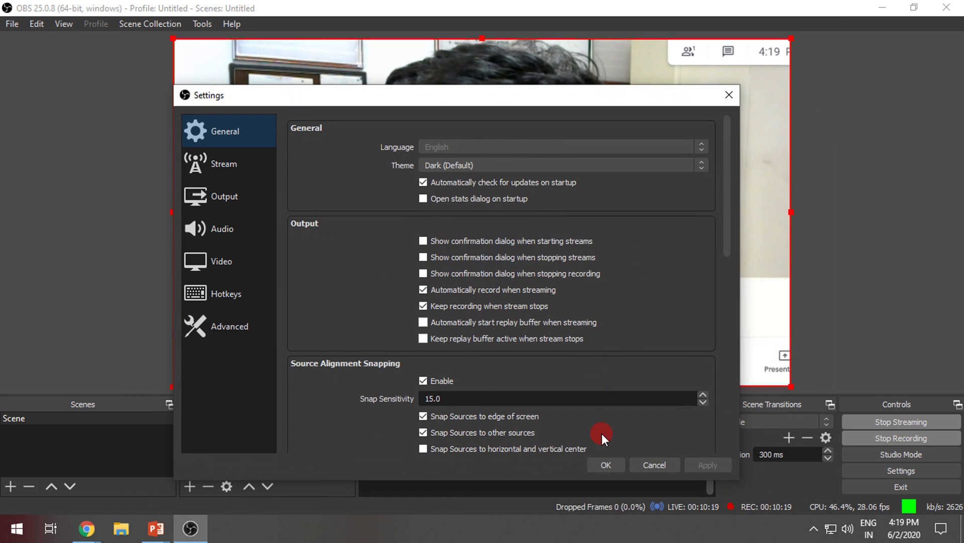
{"action": "left_click", "coordinate": [606, 478]}
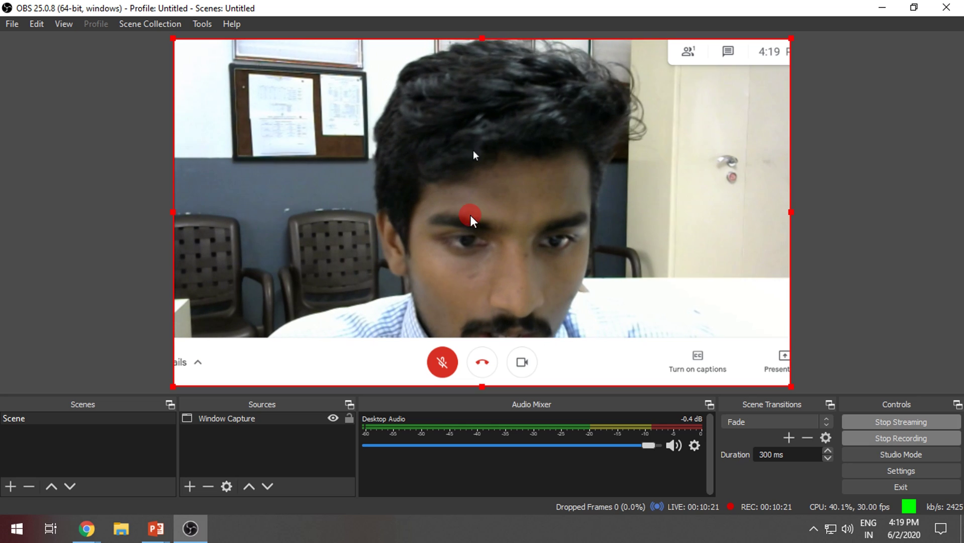
- Switch to the YouTube Studio live dashboard in Chrome and take Test Stream live
{"action": "left_click", "coordinate": [86, 528]}
{"action": "left_click", "coordinate": [66, 452]}
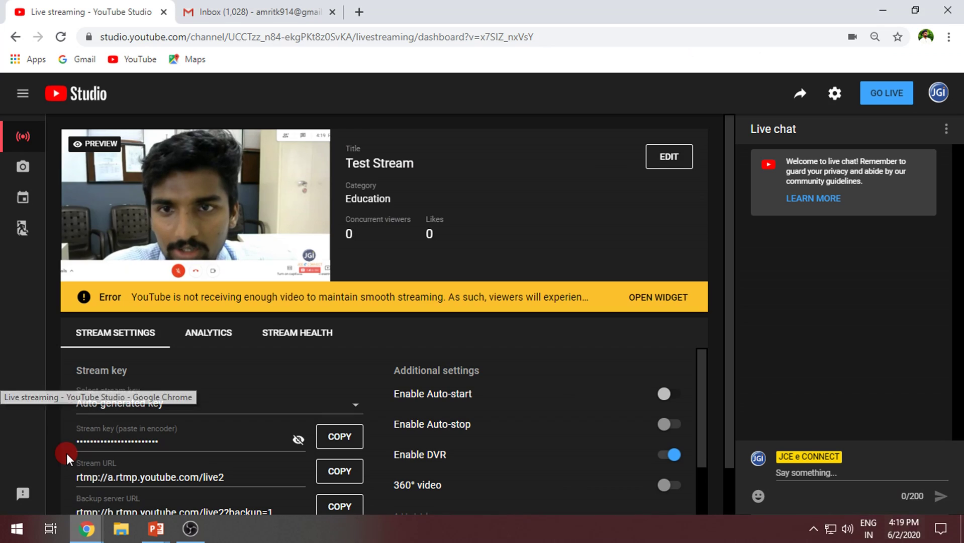
{"action": "mouse_move", "coordinate": [95, 537]}
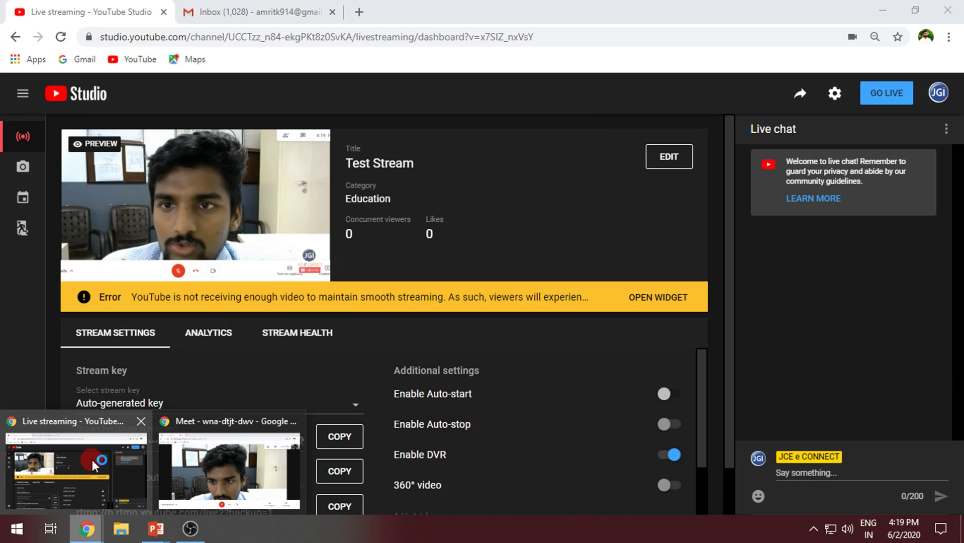
{"action": "mouse_move", "coordinate": [179, 461]}
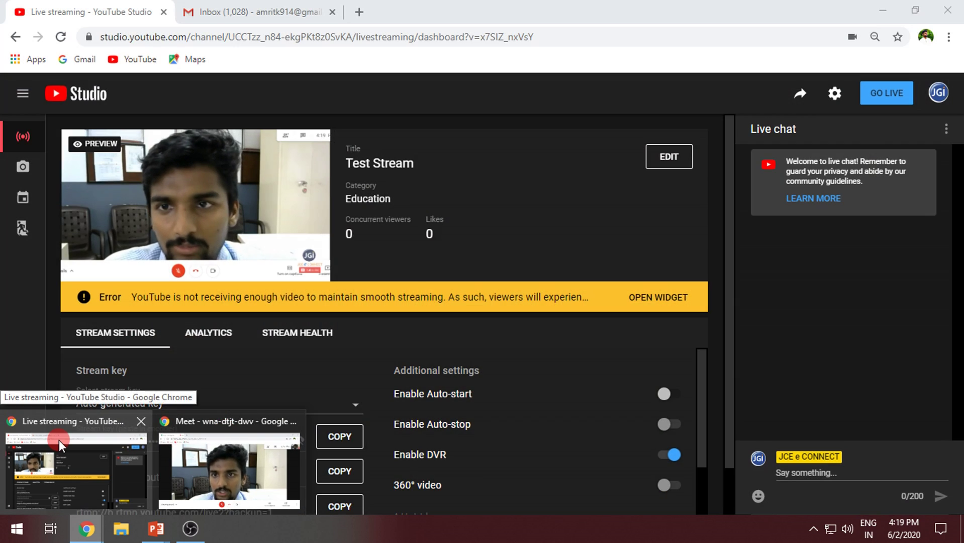
{"action": "left_click", "coordinate": [58, 440]}
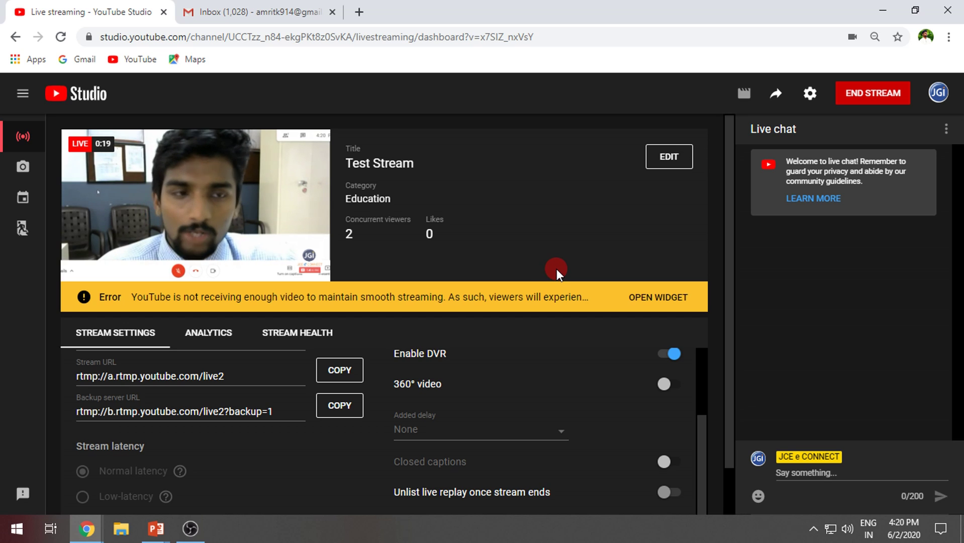
- Copy the share link of the live Test Stream and close the sharing options
{"action": "left_click", "coordinate": [776, 104]}
{"action": "left_click", "coordinate": [764, 245]}
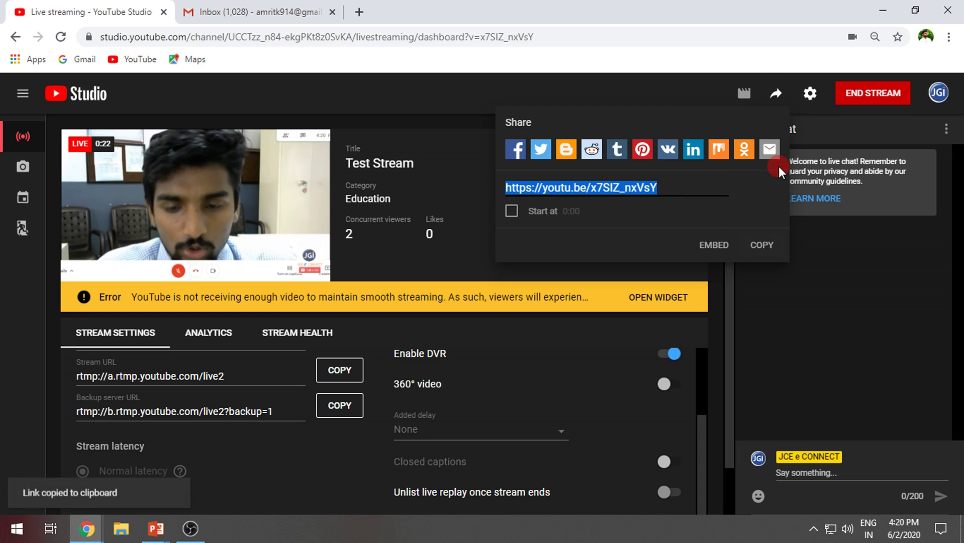
{"action": "left_click", "coordinate": [775, 94]}
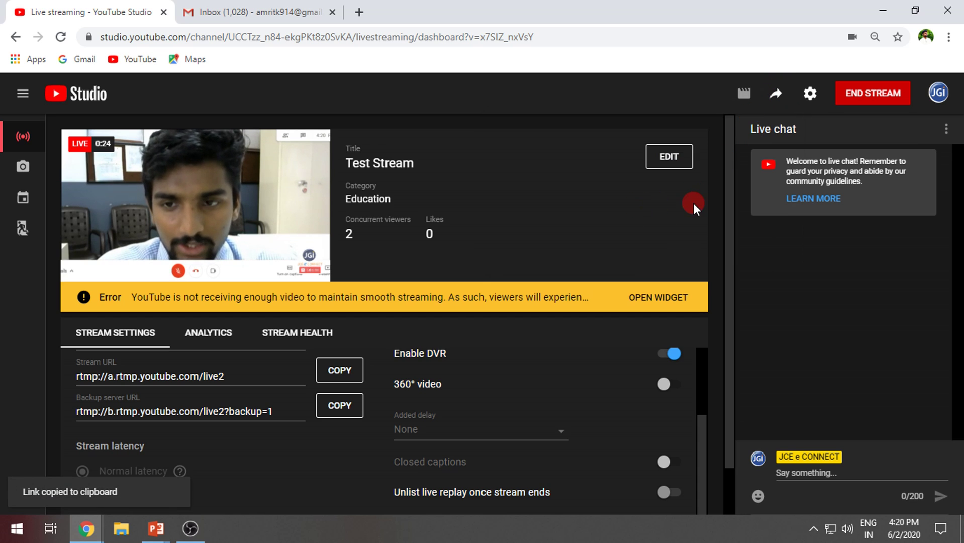
- Review the Details and Live Chat options in the stream settings and leave without saving
{"action": "left_click", "coordinate": [810, 94]}
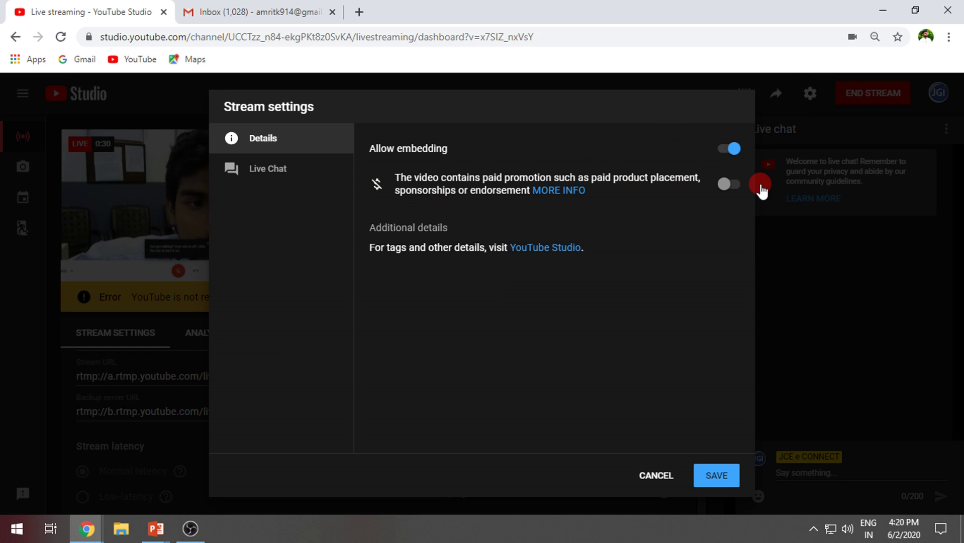
{"action": "left_click", "coordinate": [269, 171]}
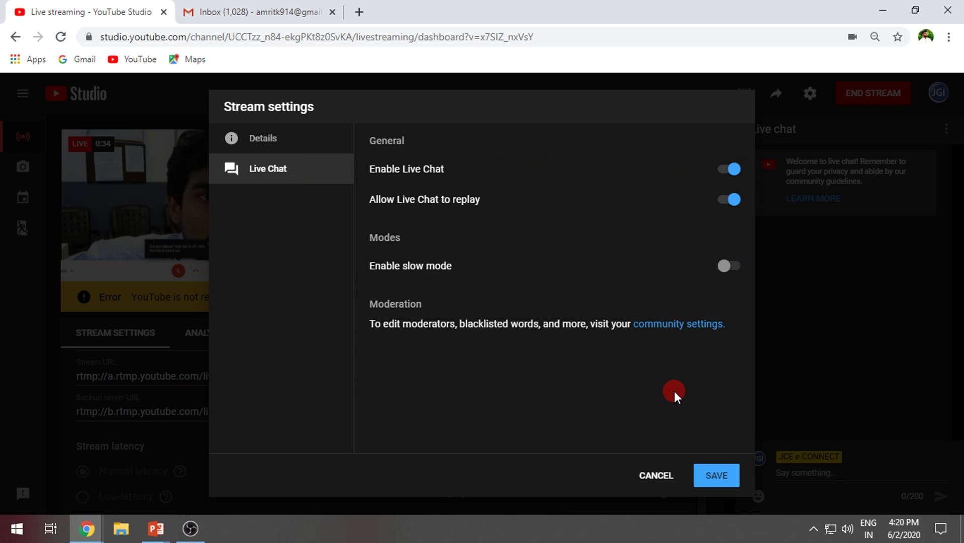
{"action": "left_click", "coordinate": [650, 475]}
{"action": "left_click", "coordinate": [778, 96]}
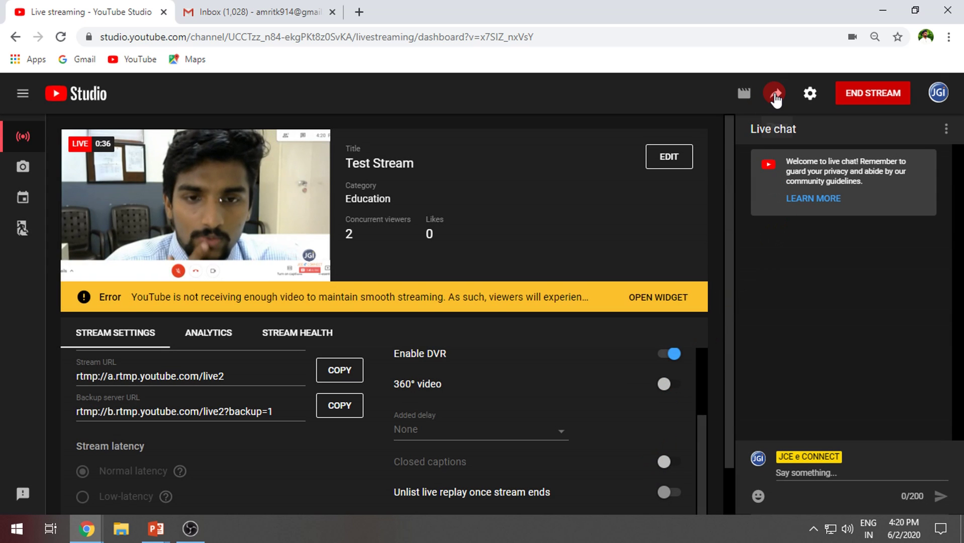
{"action": "left_click", "coordinate": [765, 116]}
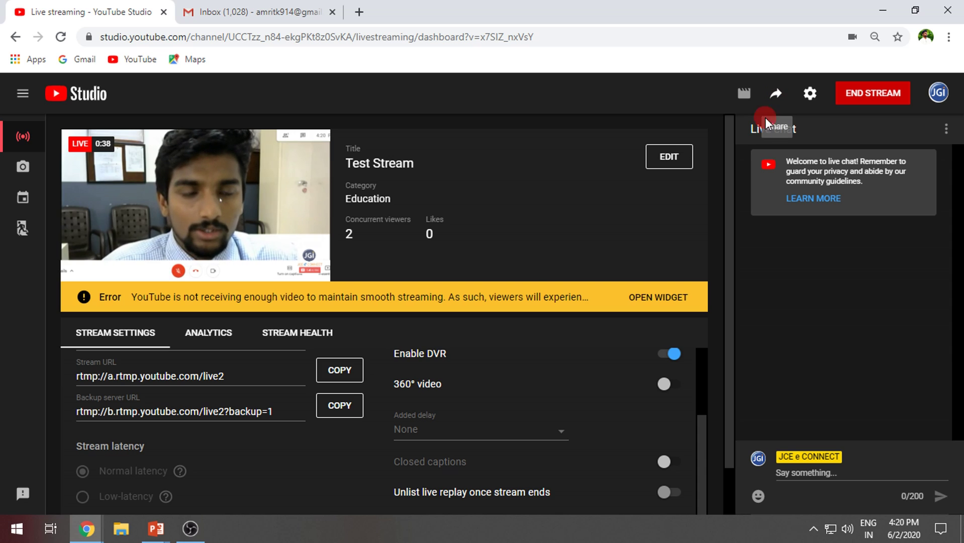
{"action": "left_click", "coordinate": [842, 238]}
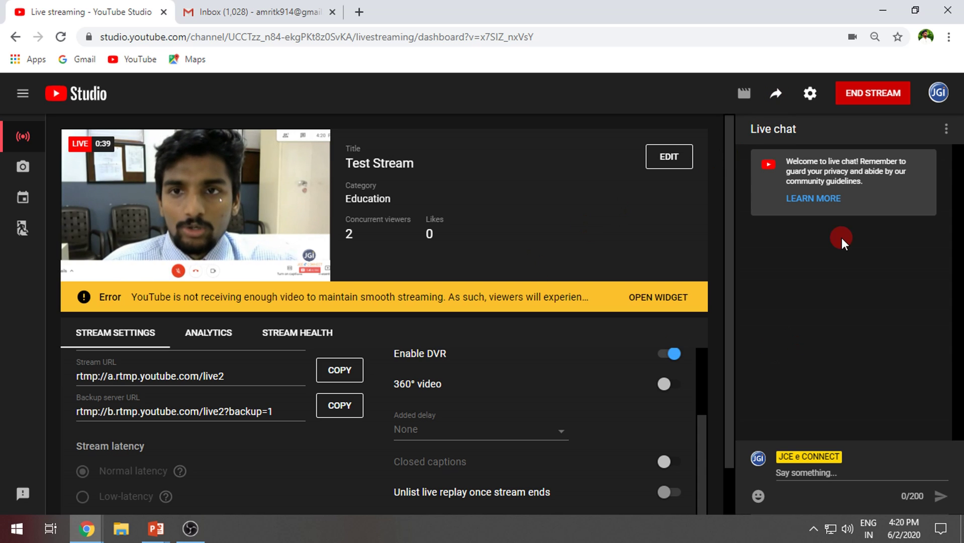
- End the live Test Stream broadcast on YouTube and confirm ending it
{"action": "left_click", "coordinate": [864, 99]}
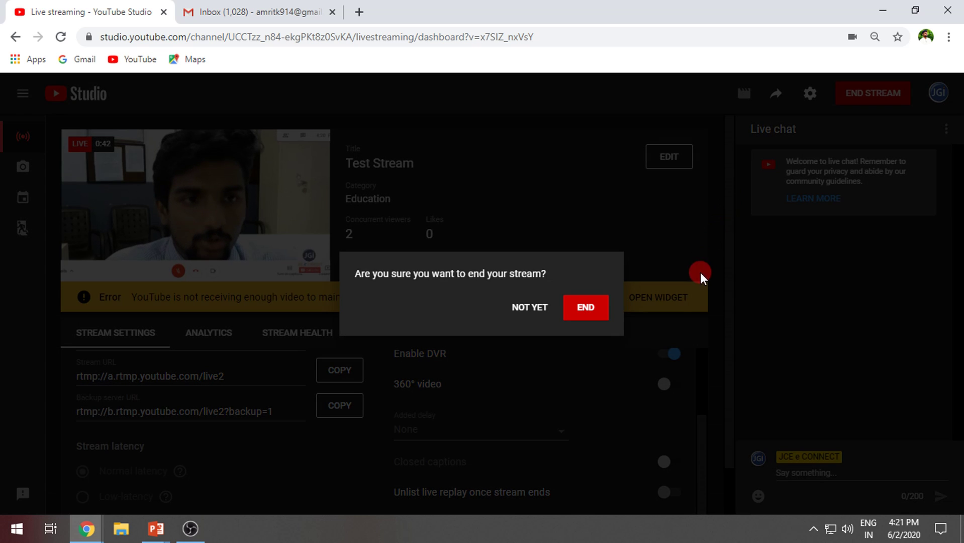
{"action": "left_click", "coordinate": [431, 297]}
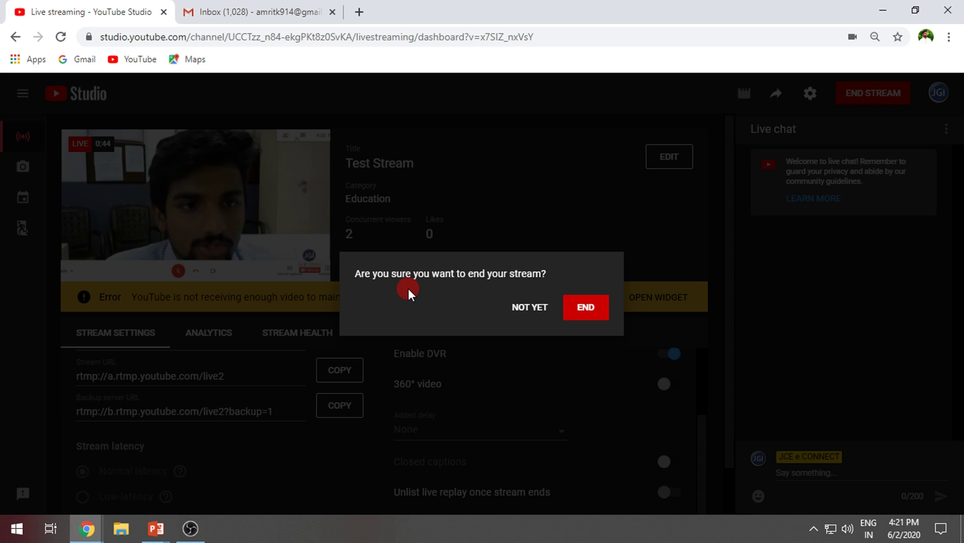
{"action": "left_click", "coordinate": [567, 310]}
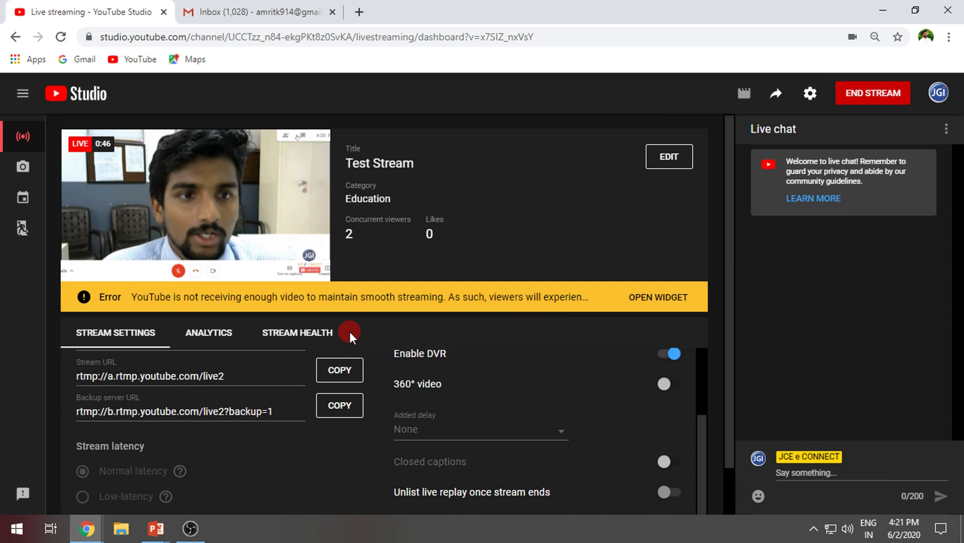
{"action": "left_click", "coordinate": [398, 312]}
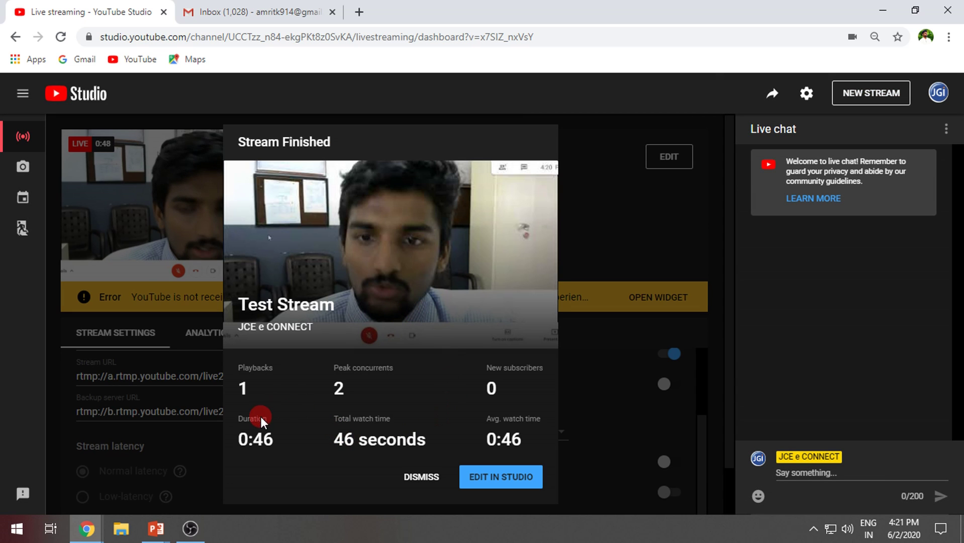